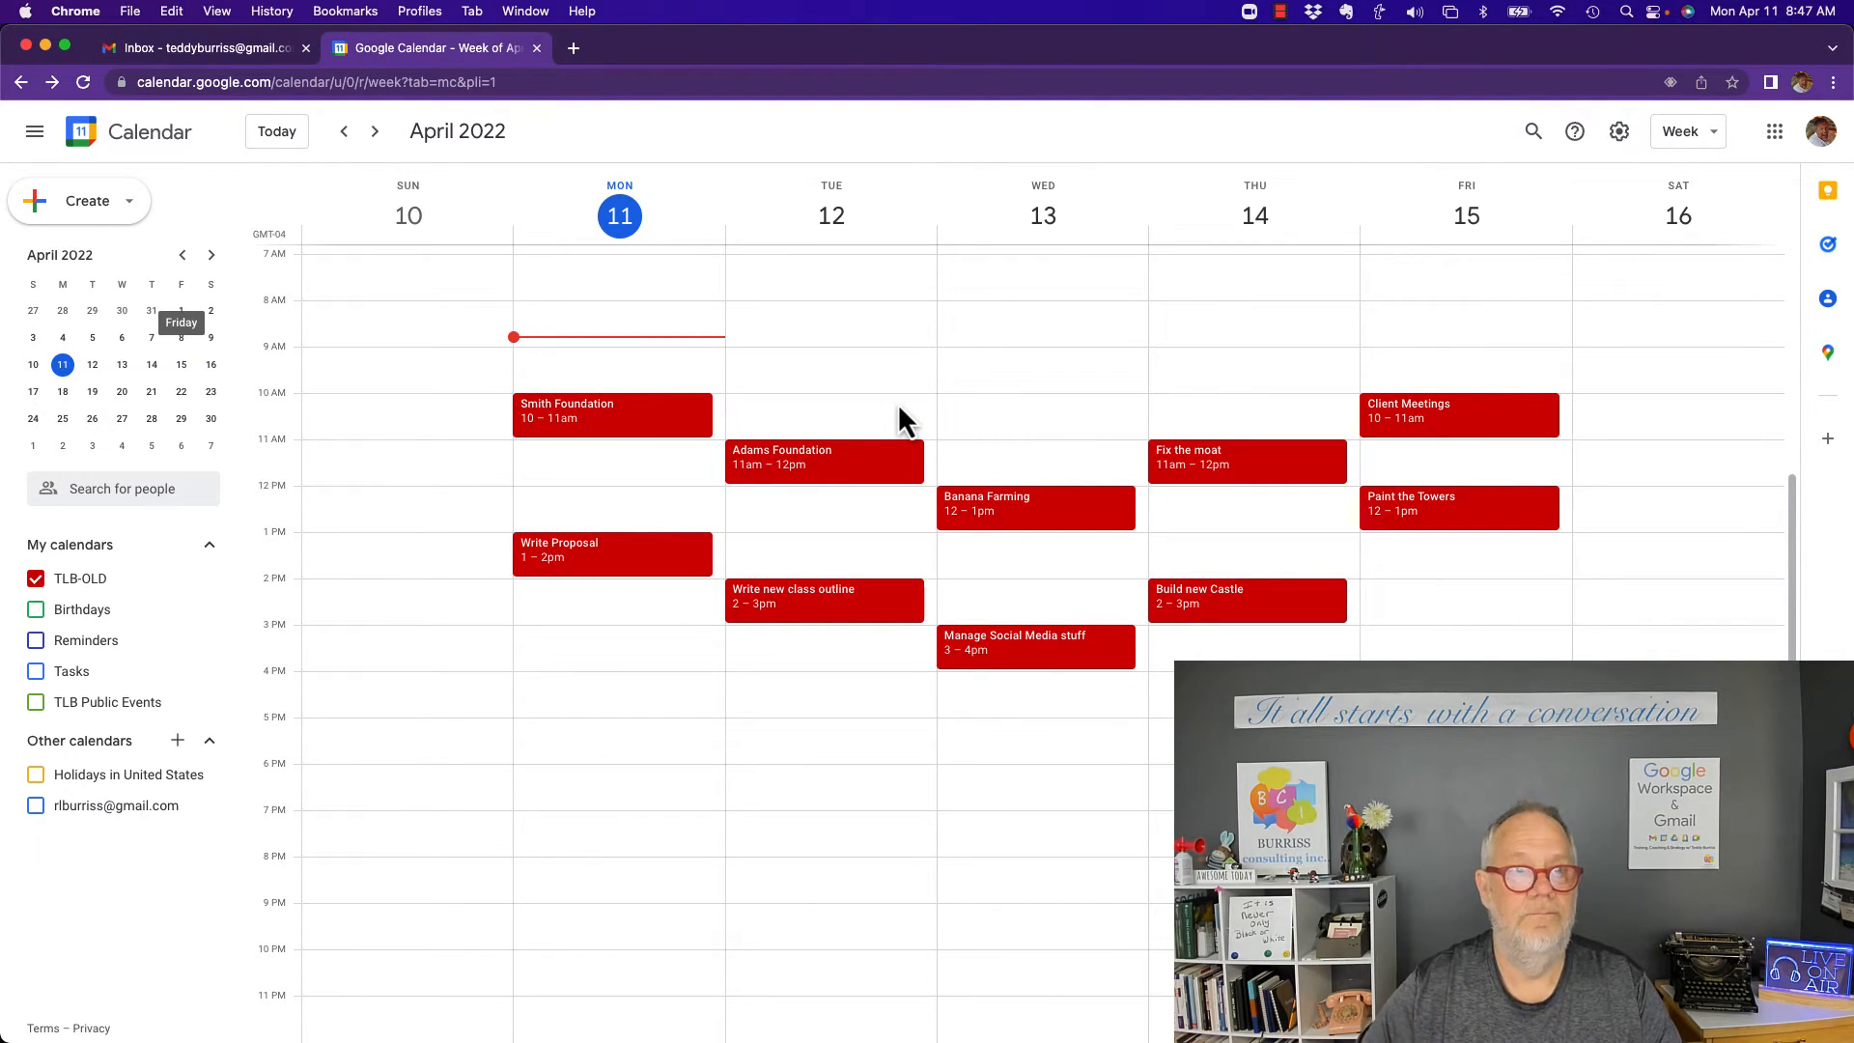
# Switch to the second Google account's calendar window, view the week of March 29, 2022, and return to the current week
pyautogui.click(526, 12)
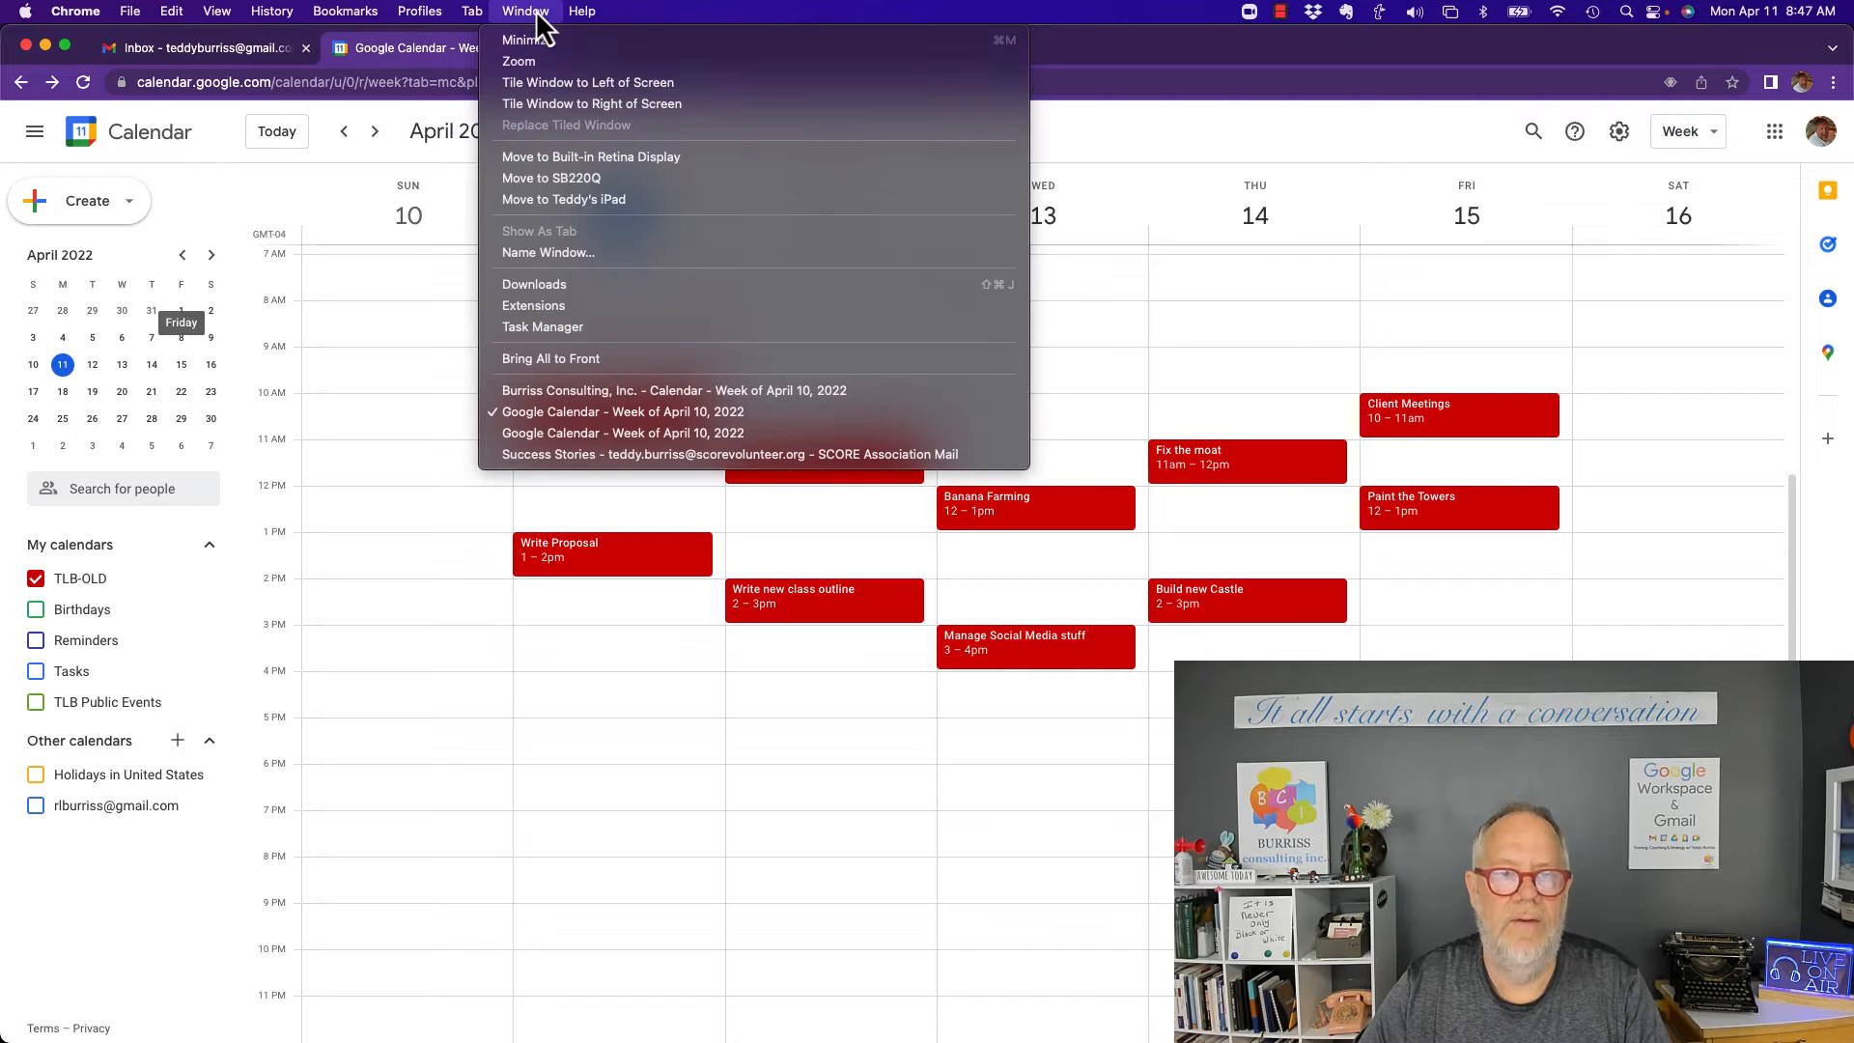
pyautogui.click(569, 438)
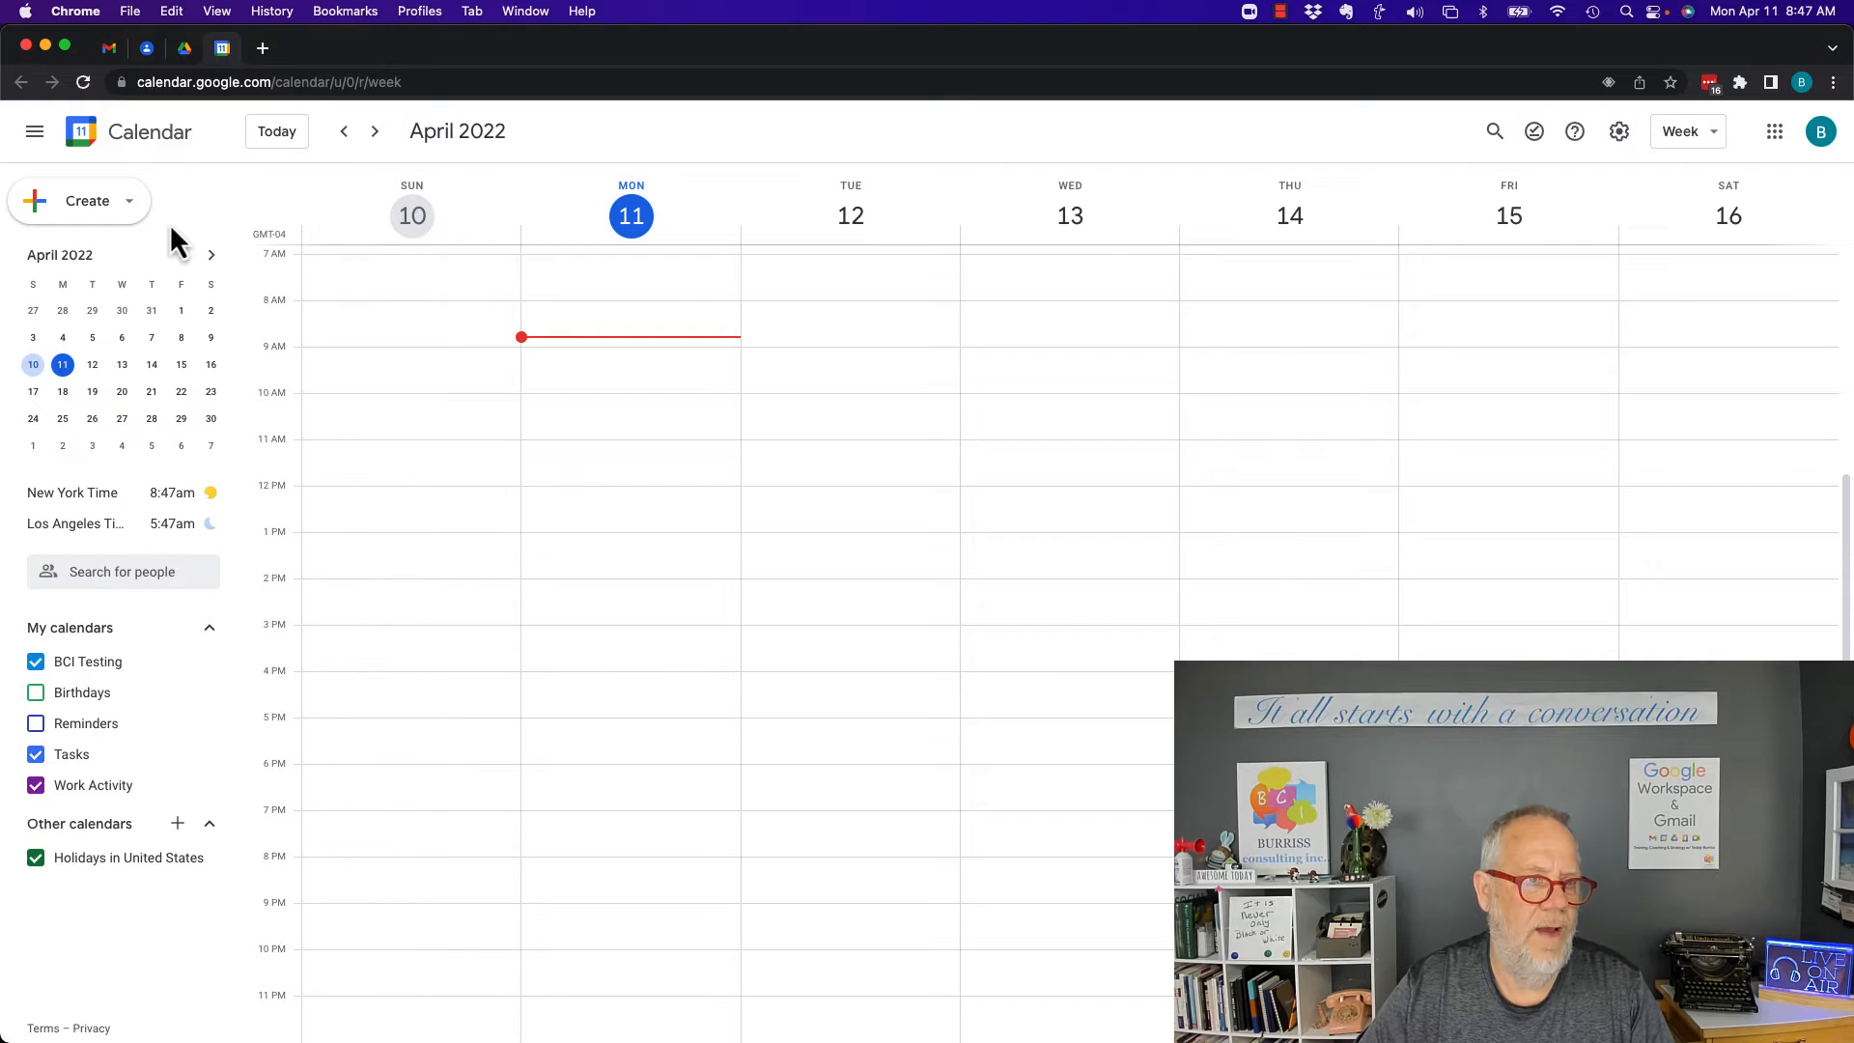
pyautogui.click(89, 337)
pyautogui.click(92, 310)
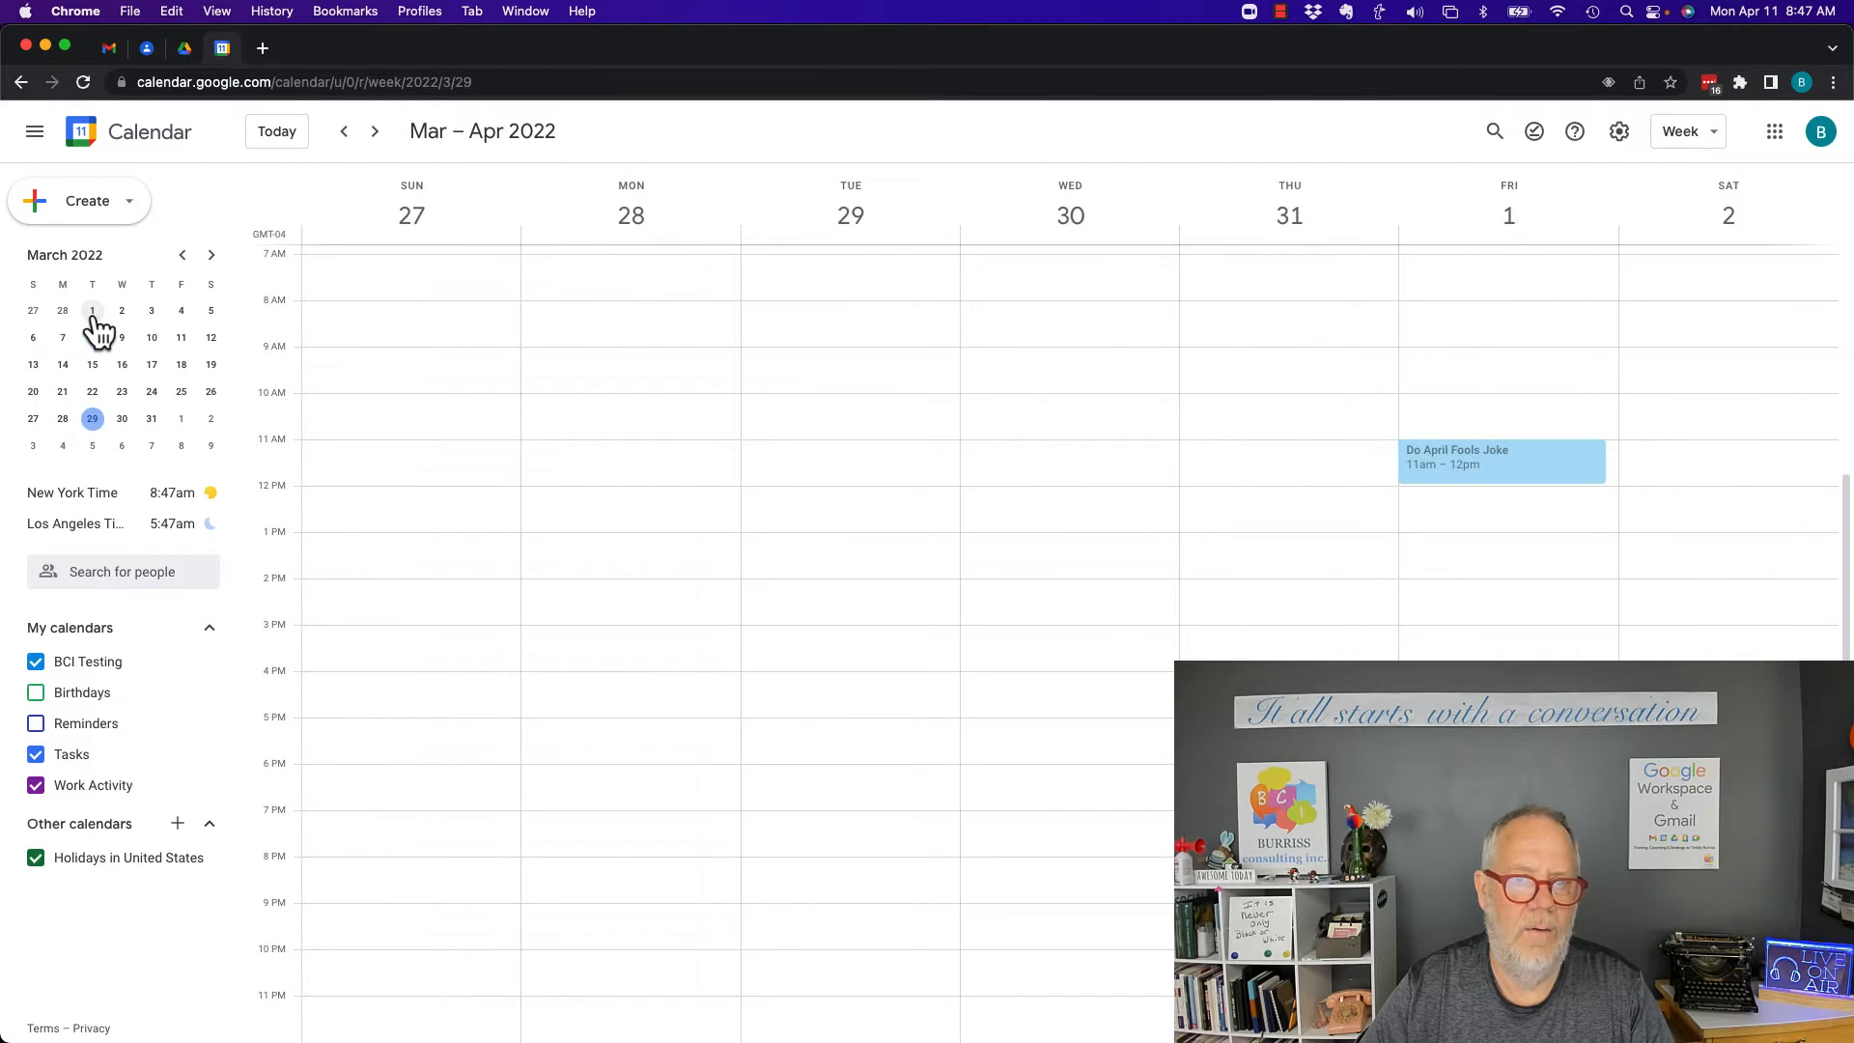
pyautogui.click(286, 140)
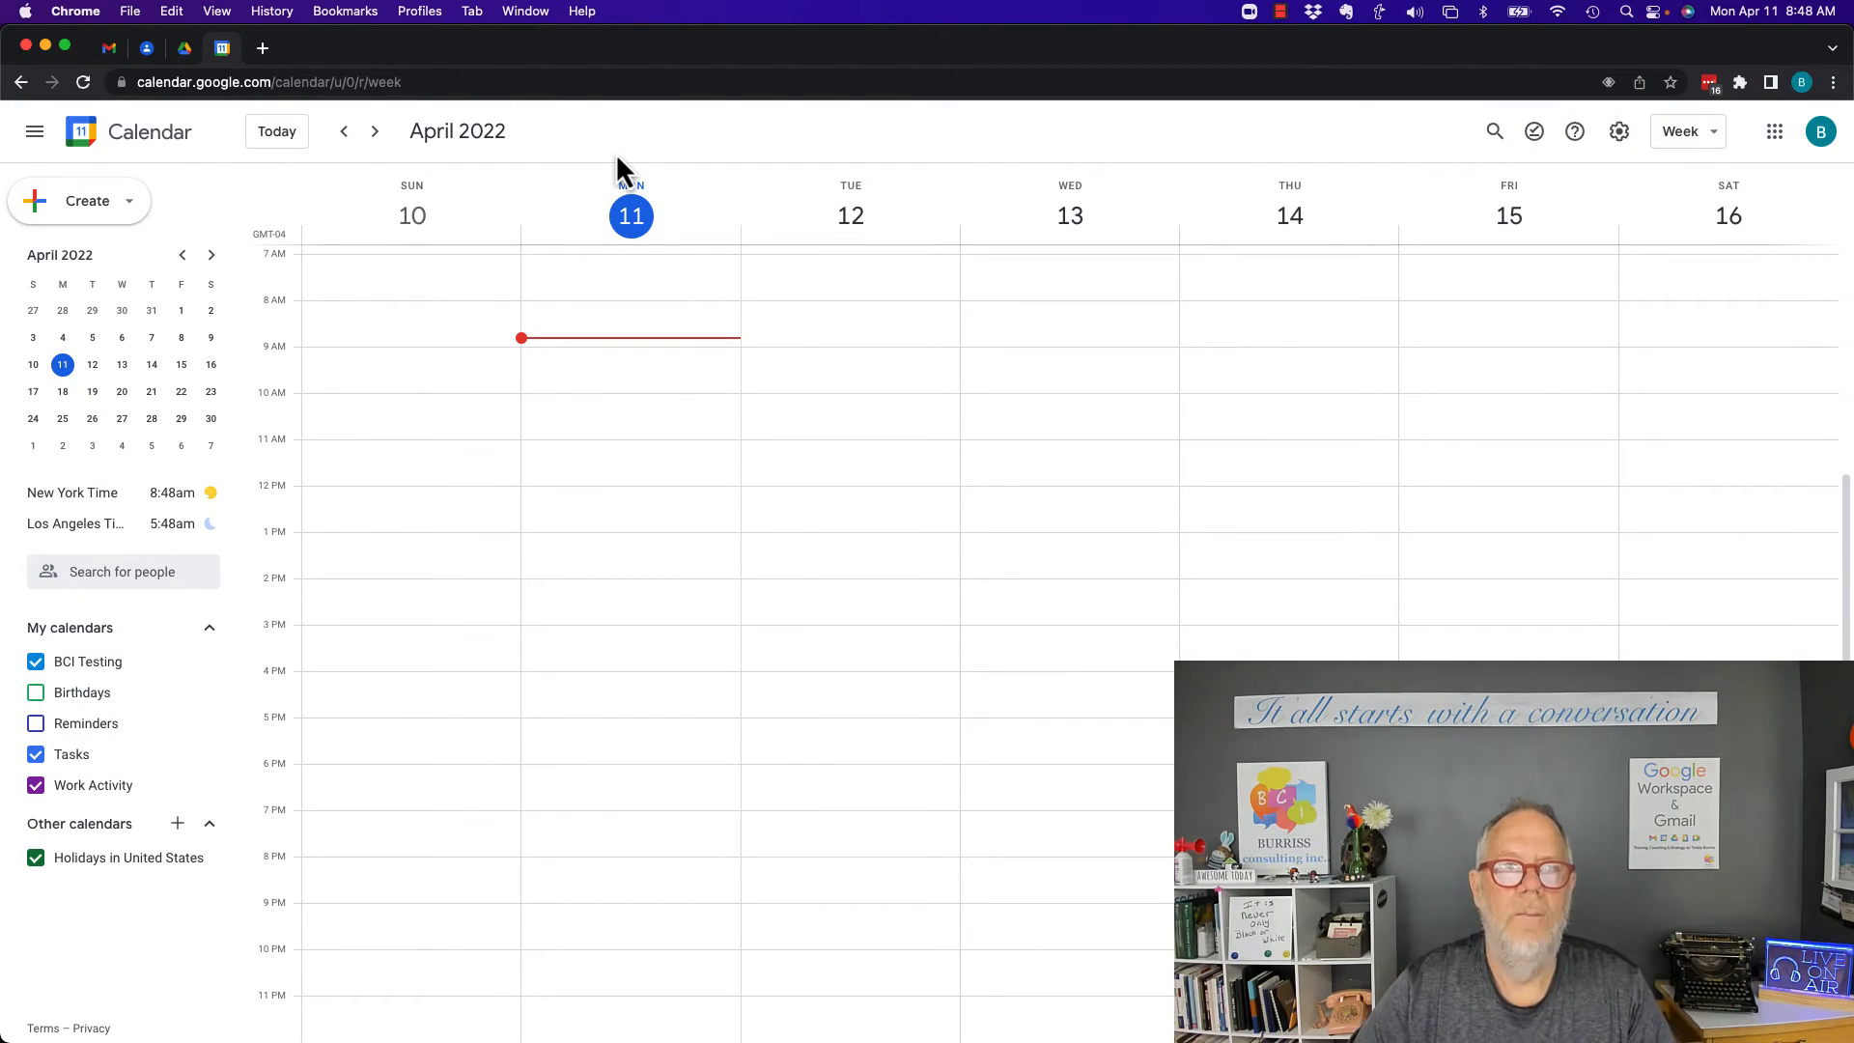
# Switch back to the calendar window of the account that owns TLB-OLD and open that calendar's settings and sharing page
pyautogui.click(527, 11)
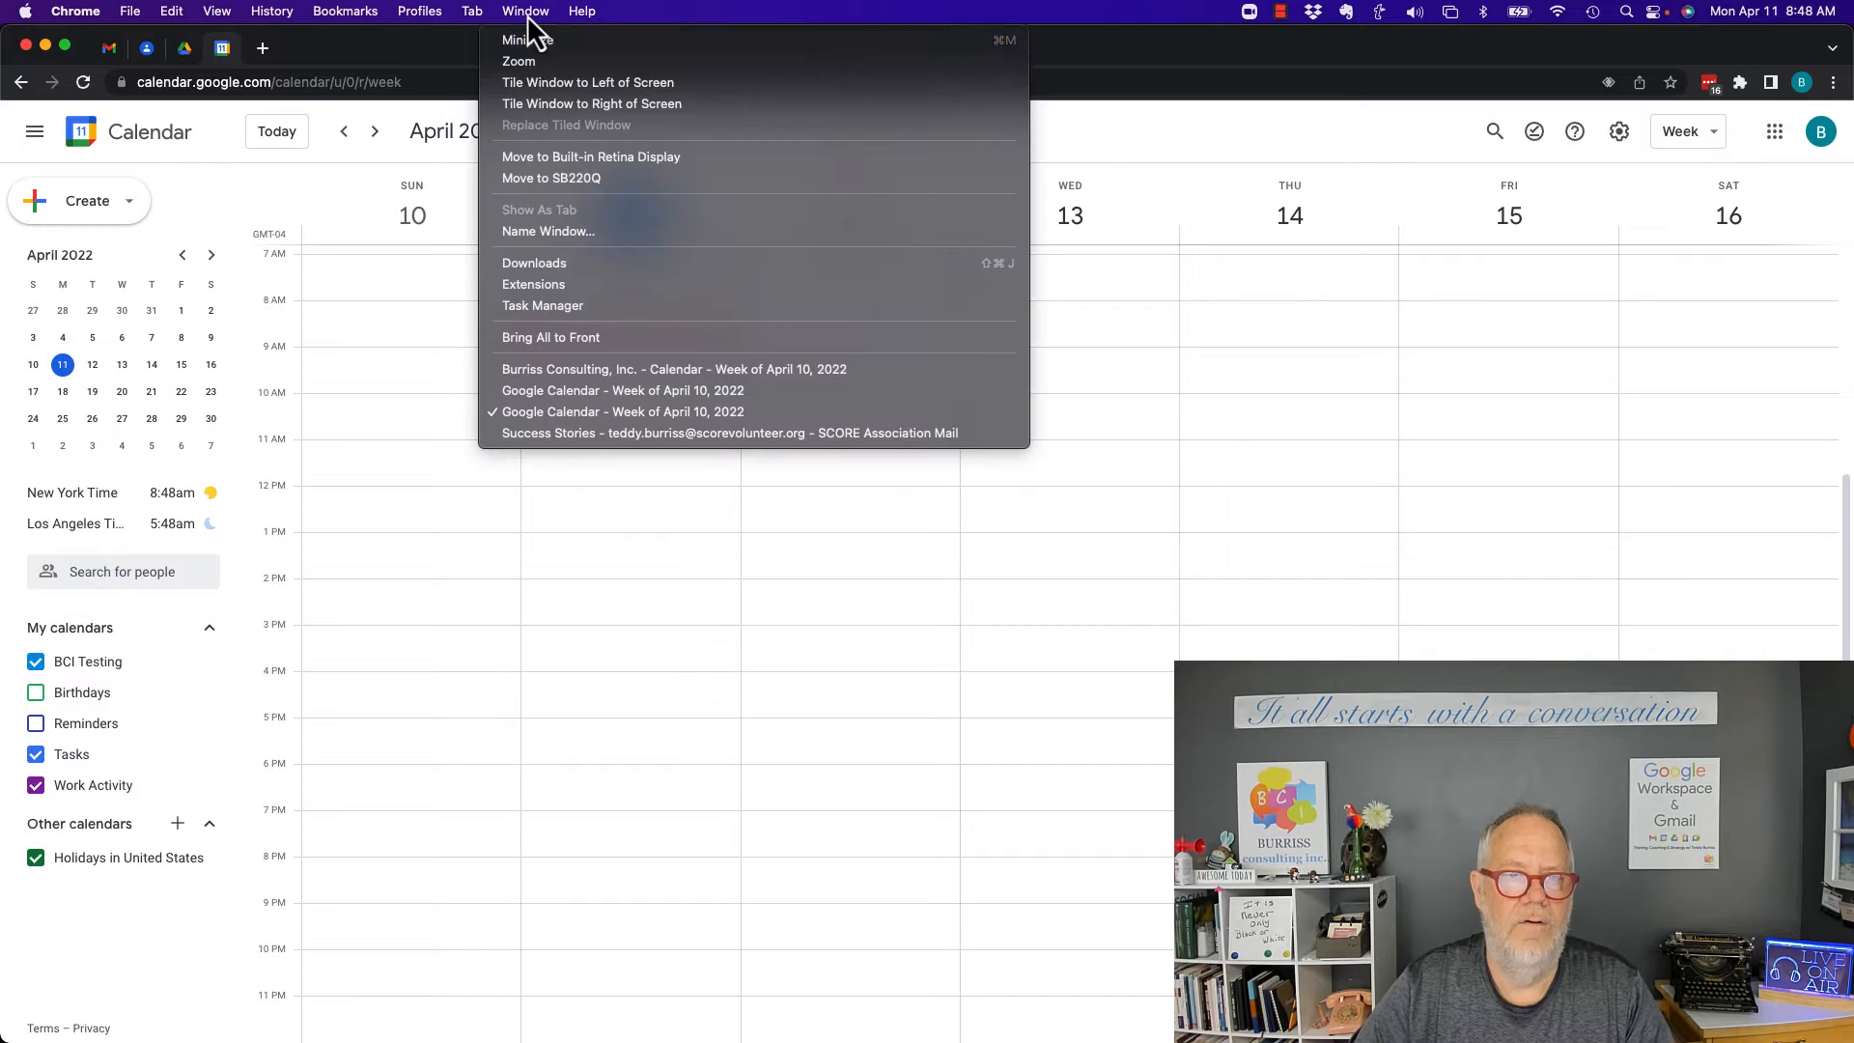
pyautogui.click(583, 399)
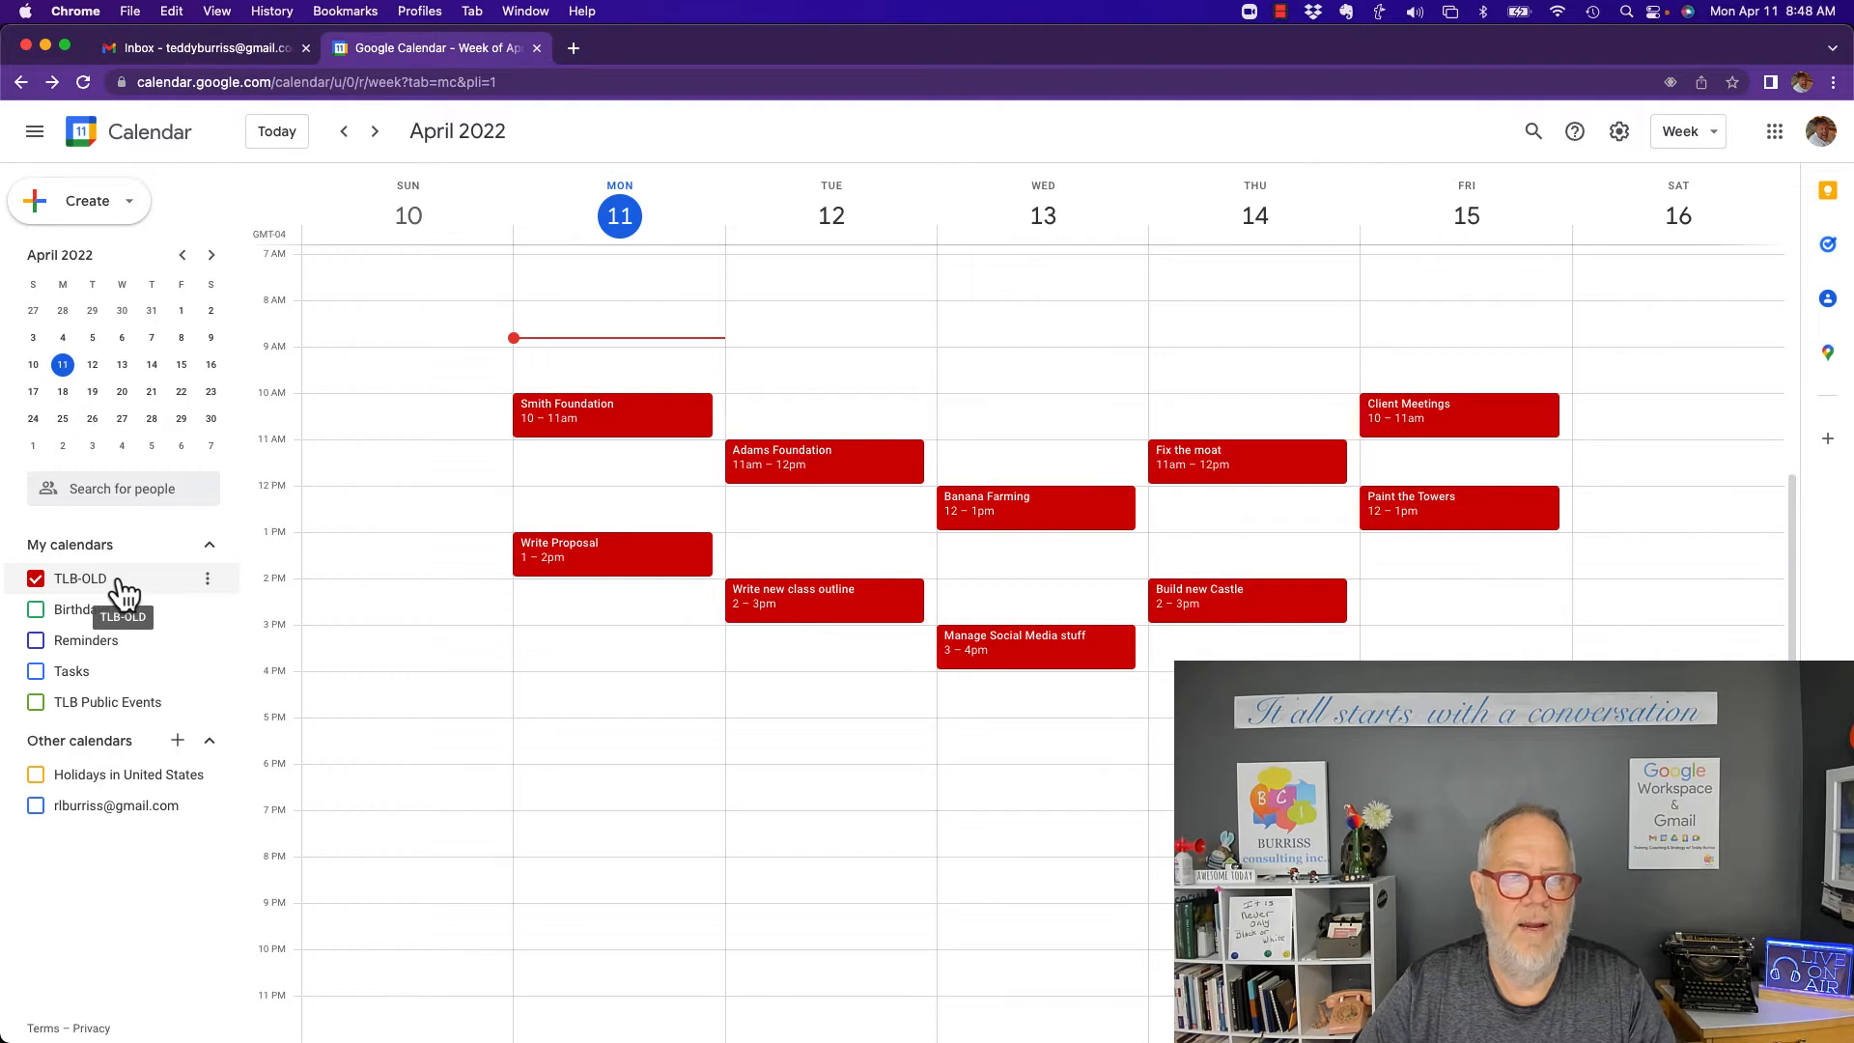
pyautogui.click(206, 579)
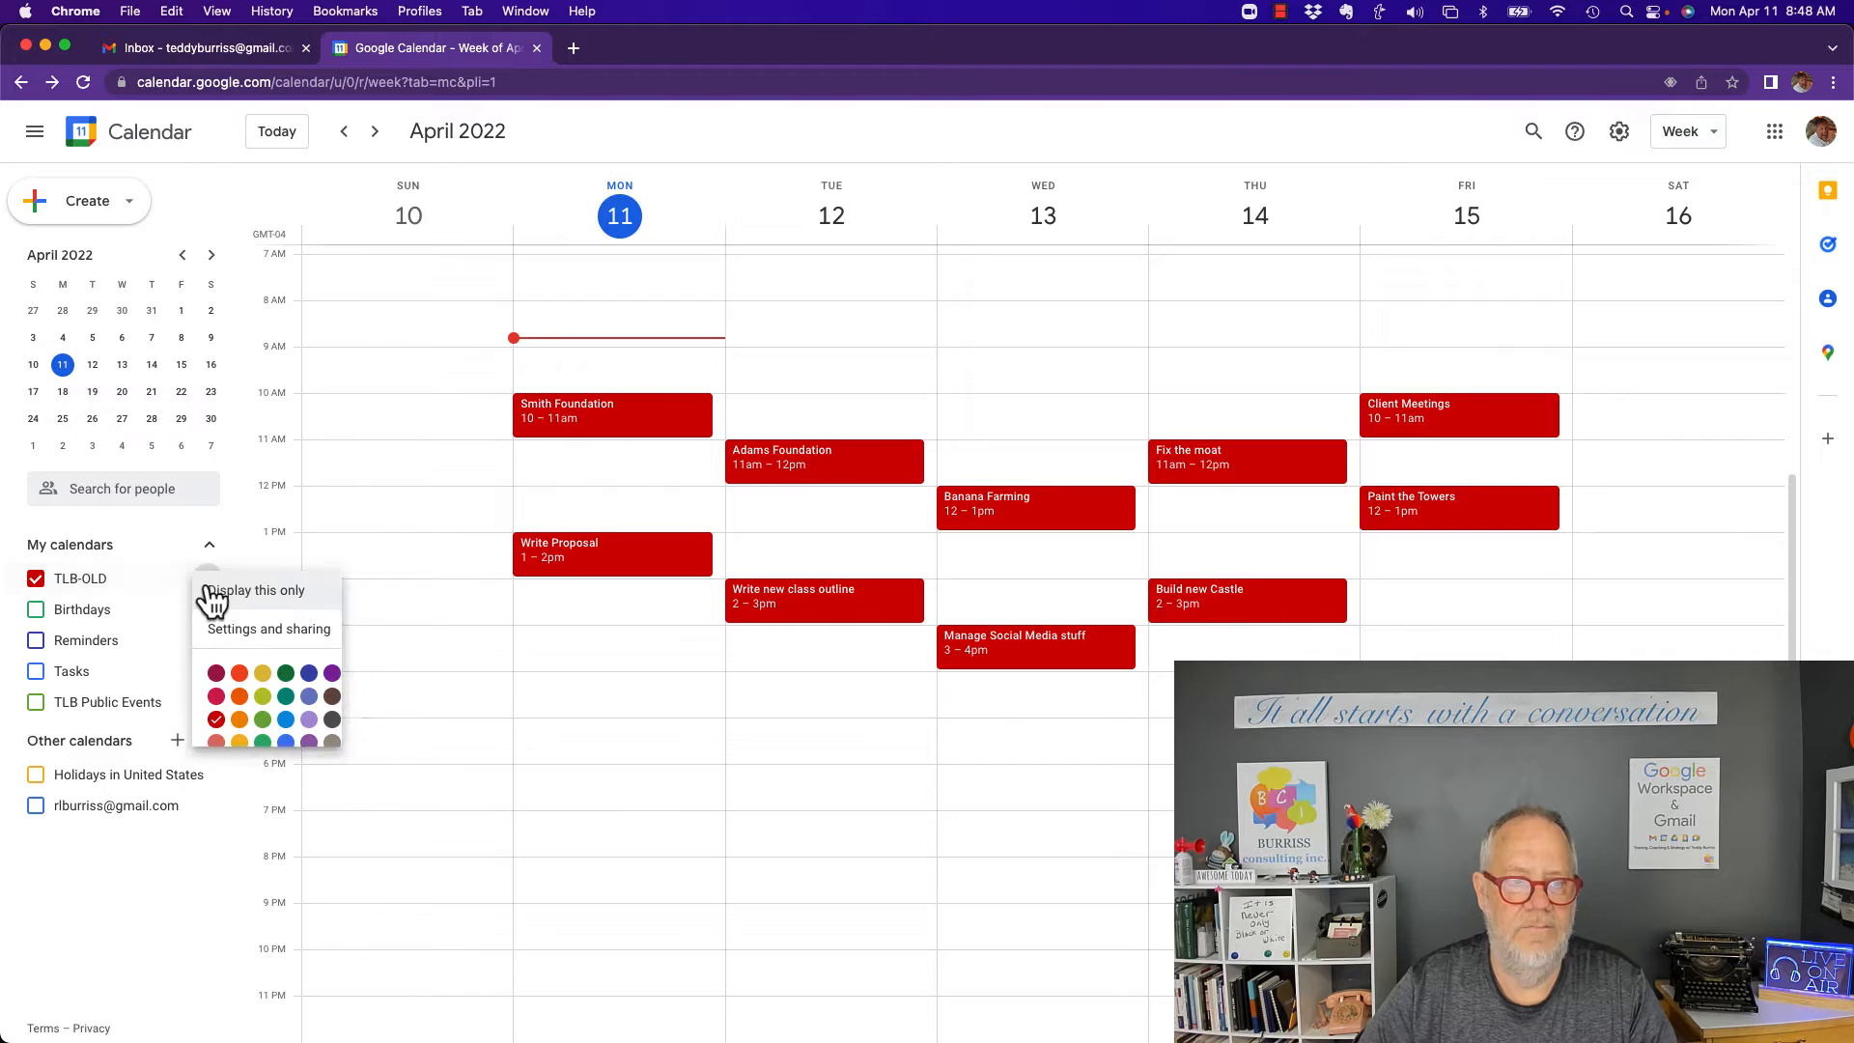
pyautogui.click(259, 632)
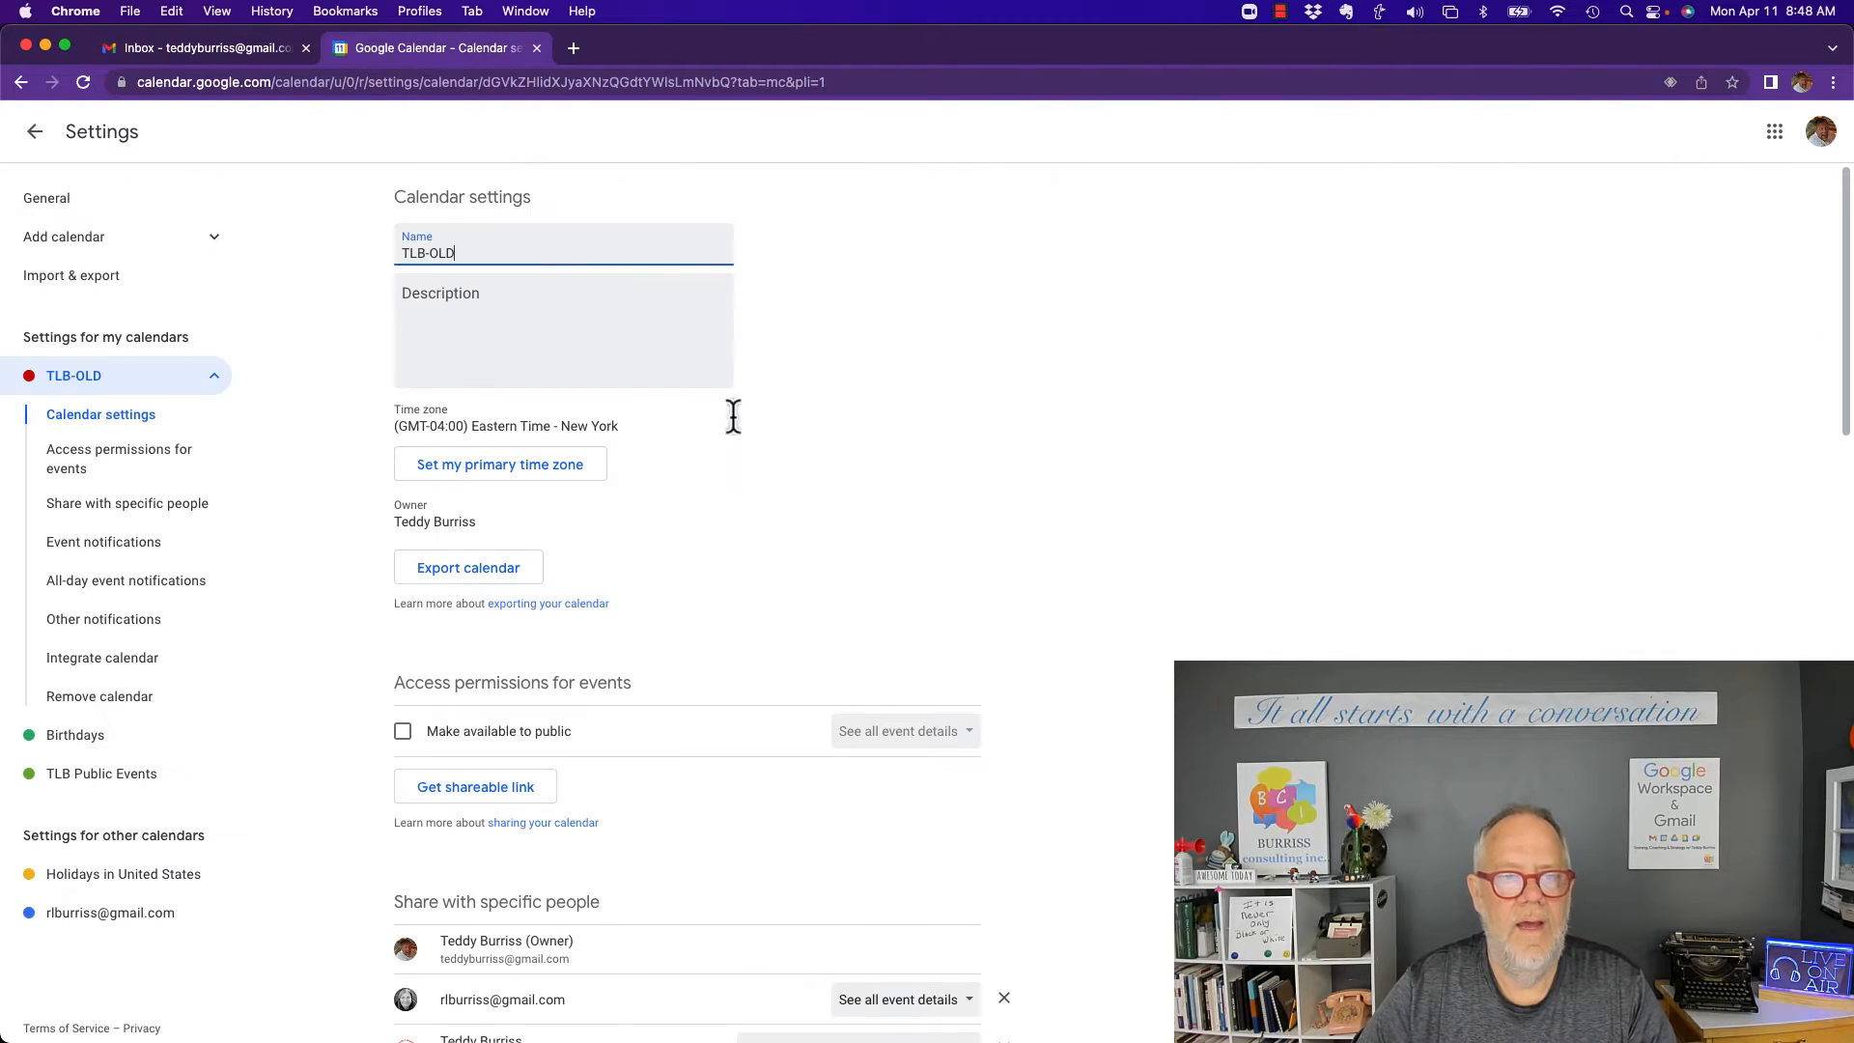
# Remove the person with "See all event details" access from the TLB-OLD calendar's sharing list
pyautogui.scroll(-5, 982, 421)
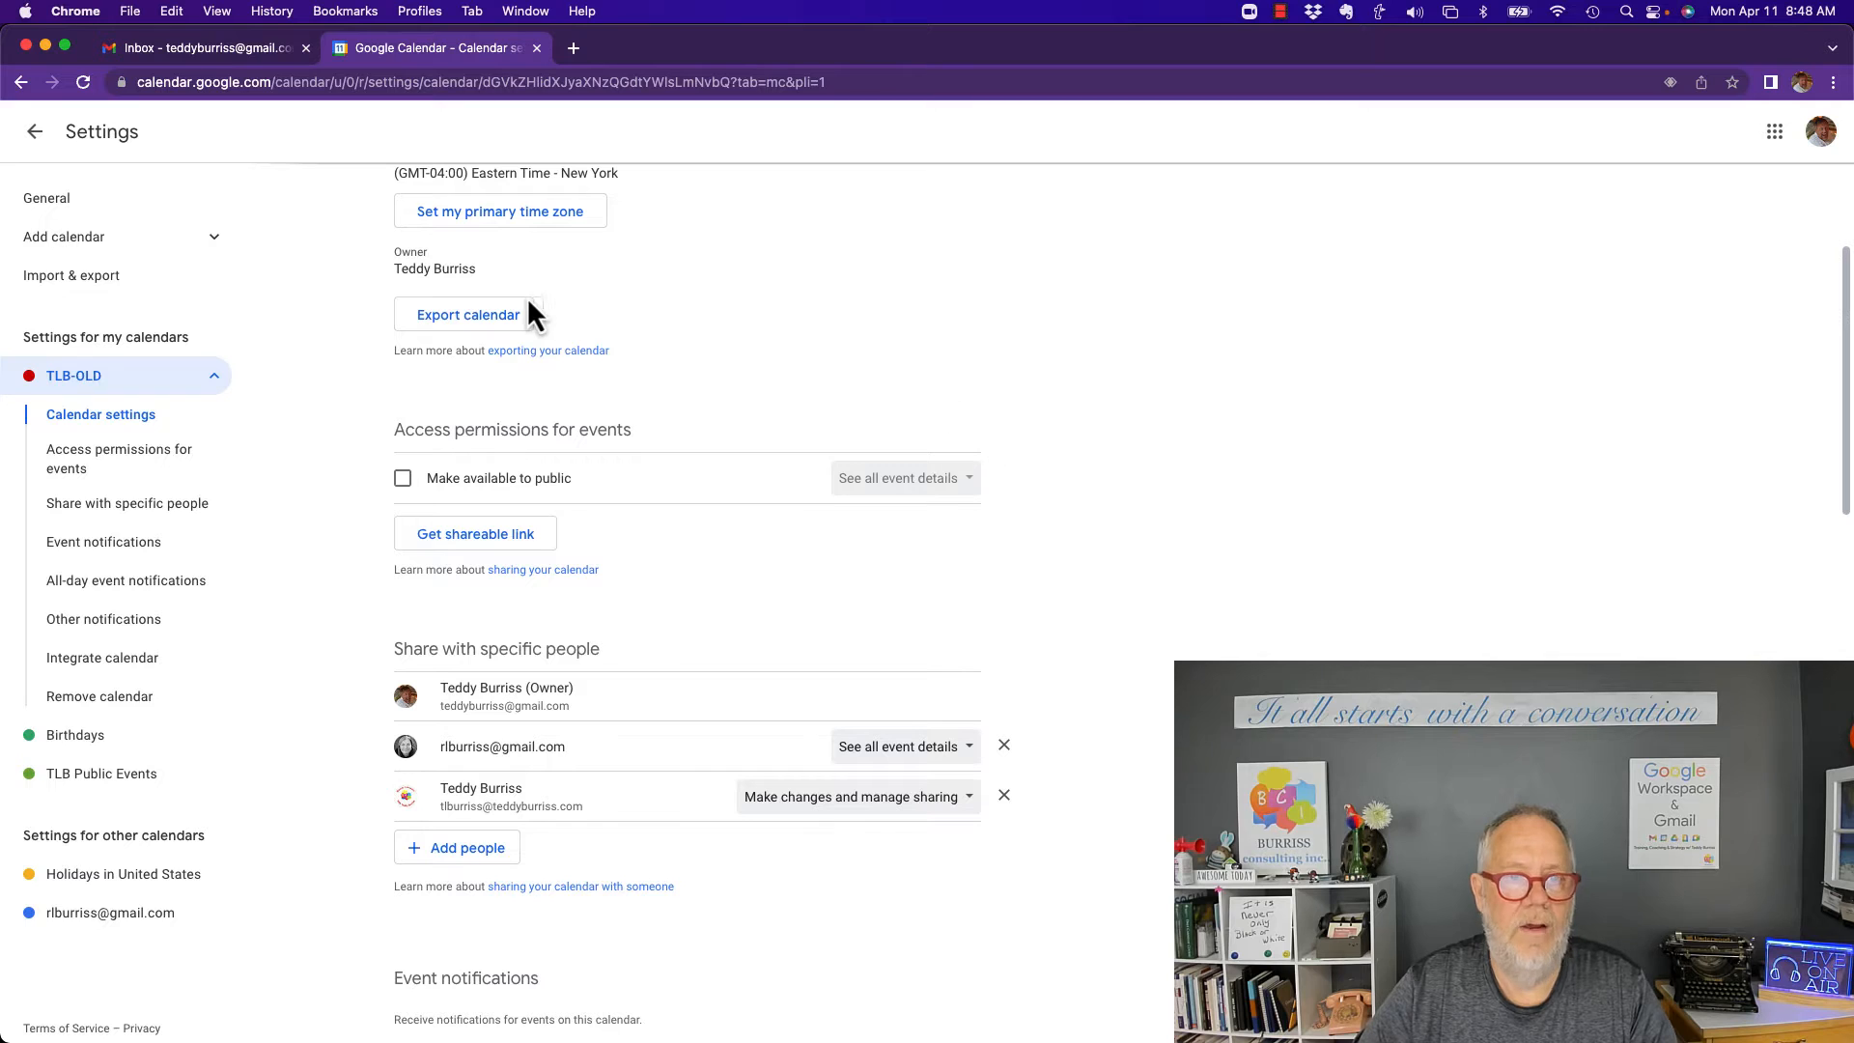
pyautogui.scroll(-3, 1100, 531)
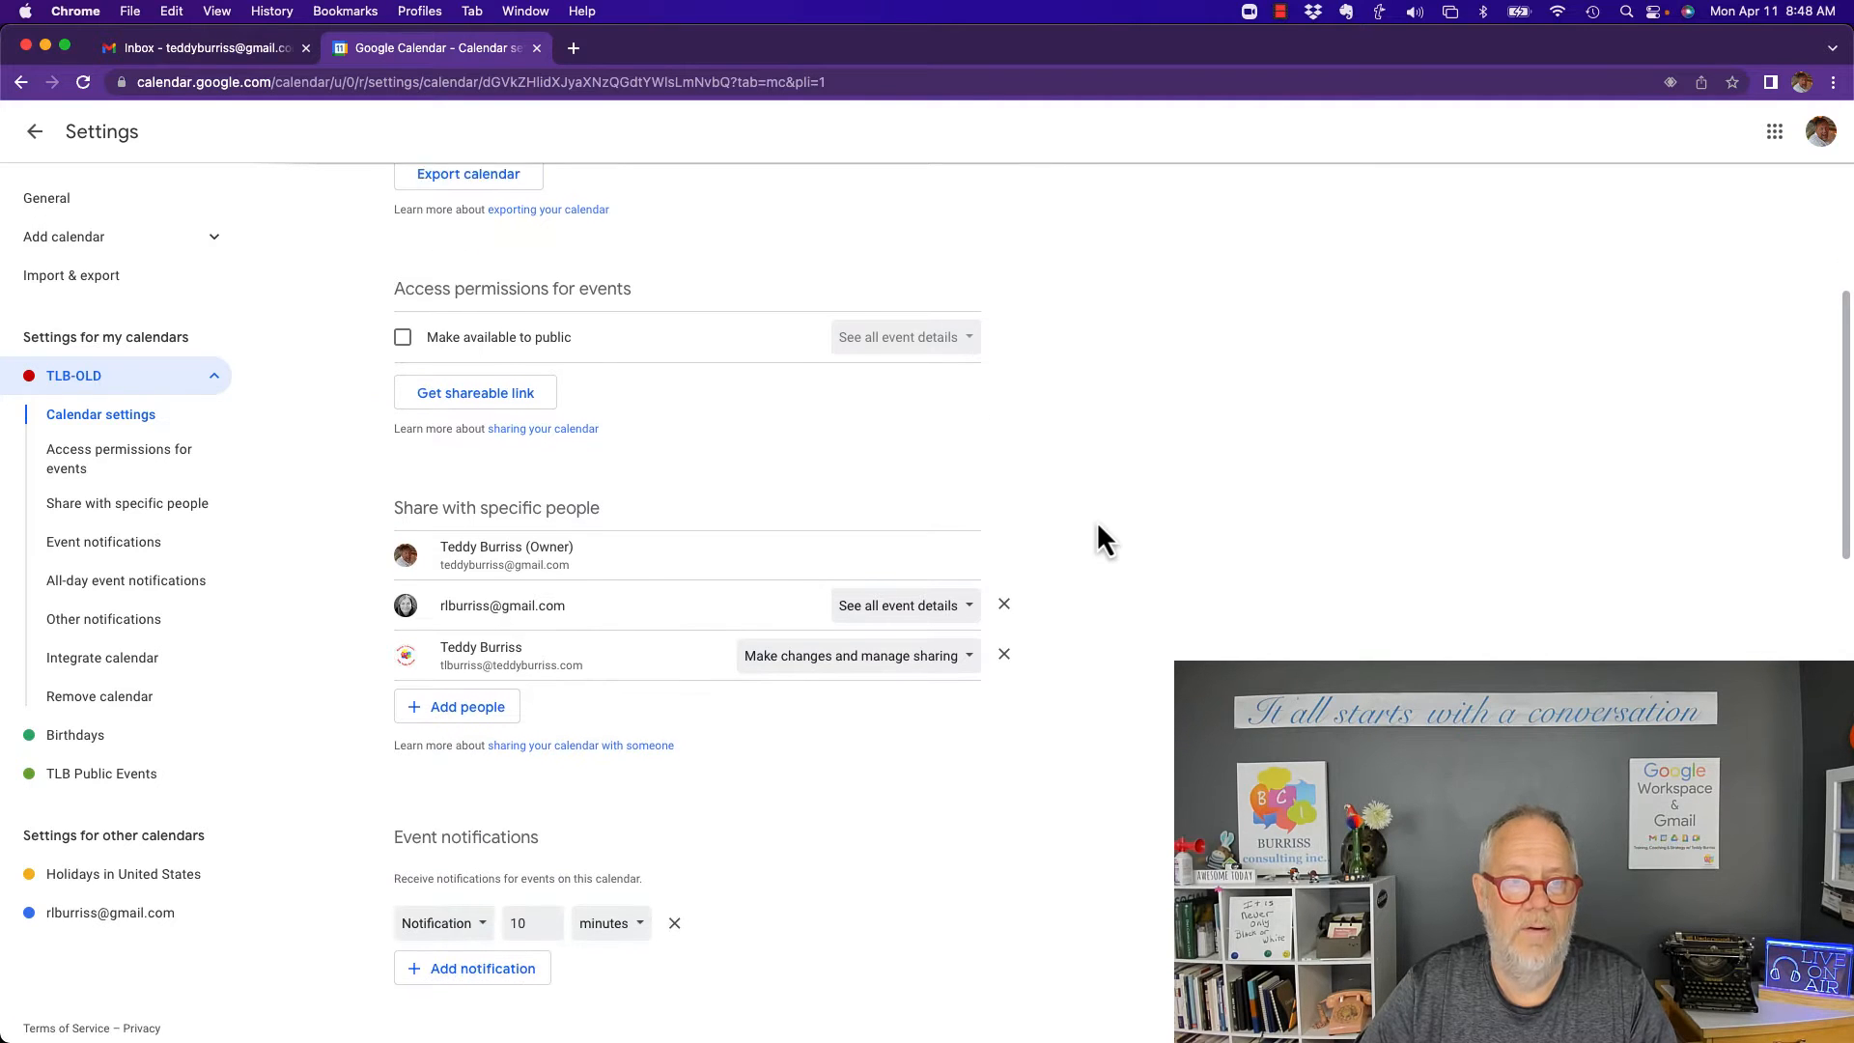
pyautogui.scroll(-2, 1104, 539)
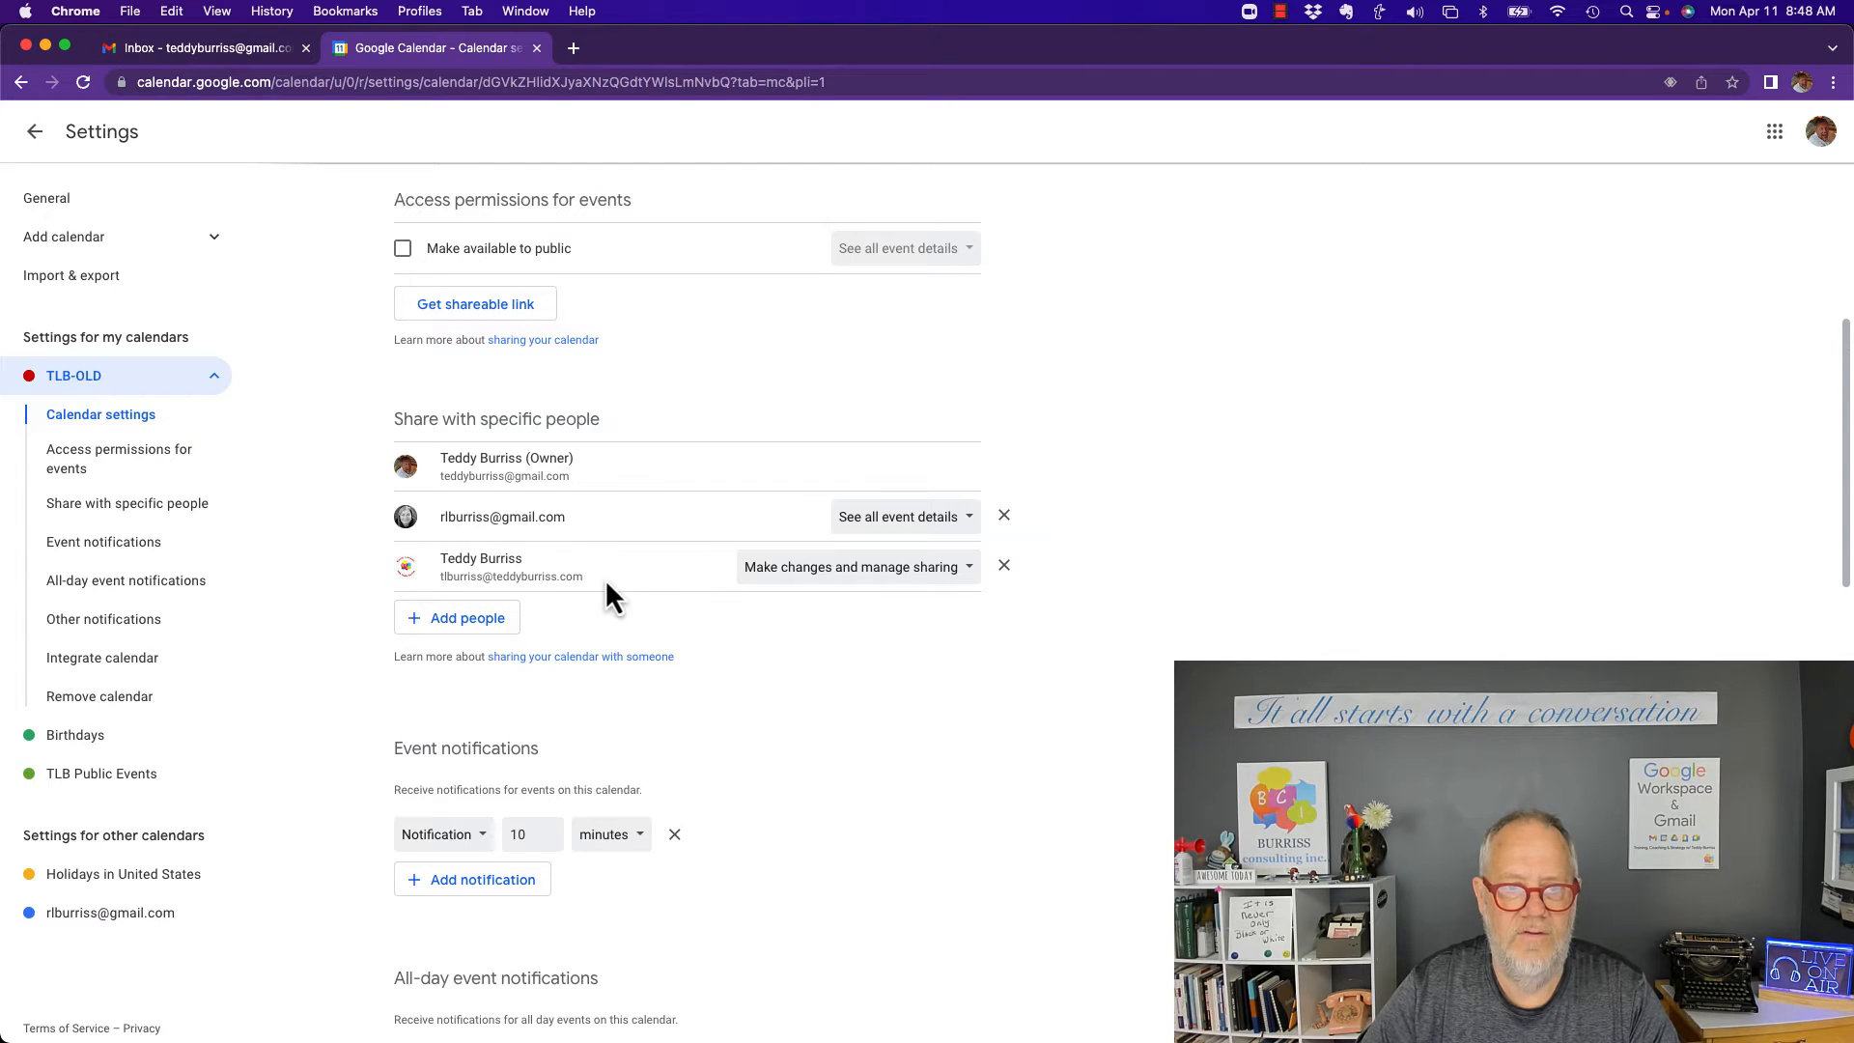
pyautogui.click(1004, 517)
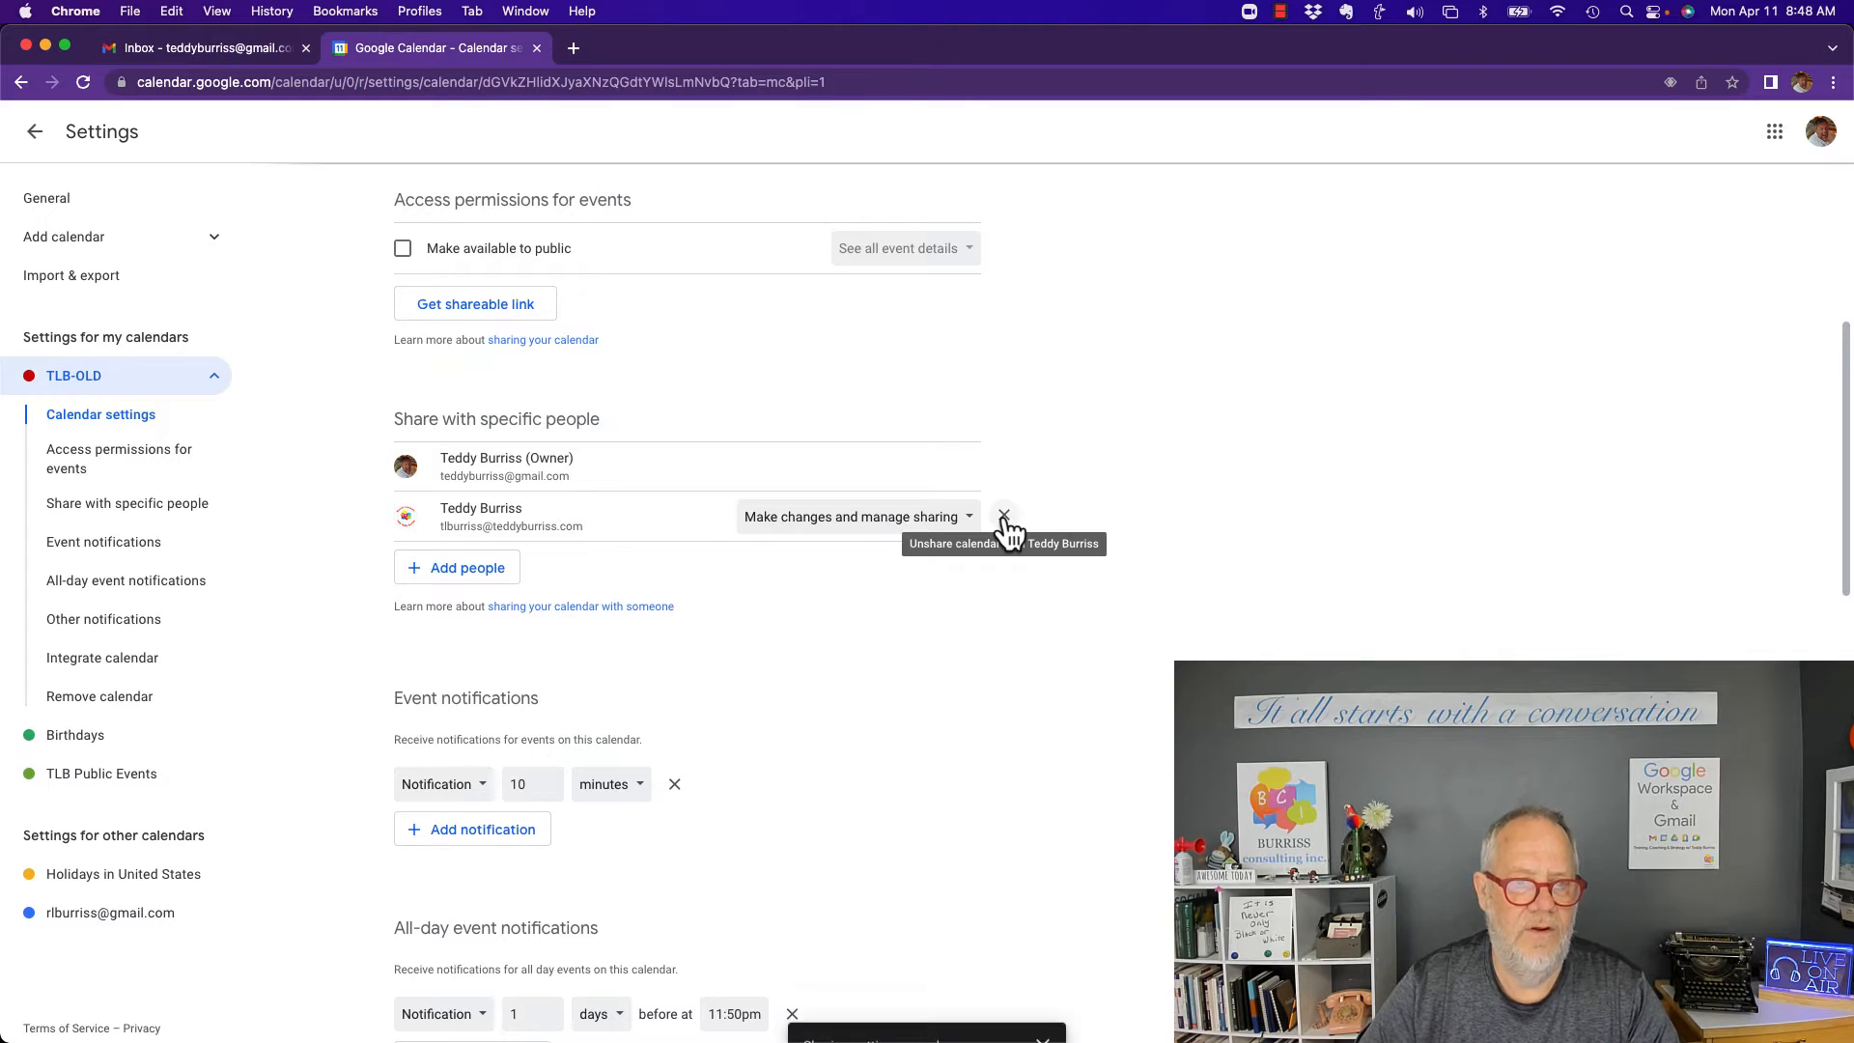
# Share TLB-OLD with the second account's e-mail address, granting "Make changes and manage sharing" permission, and send the invitation
pyautogui.click(466, 570)
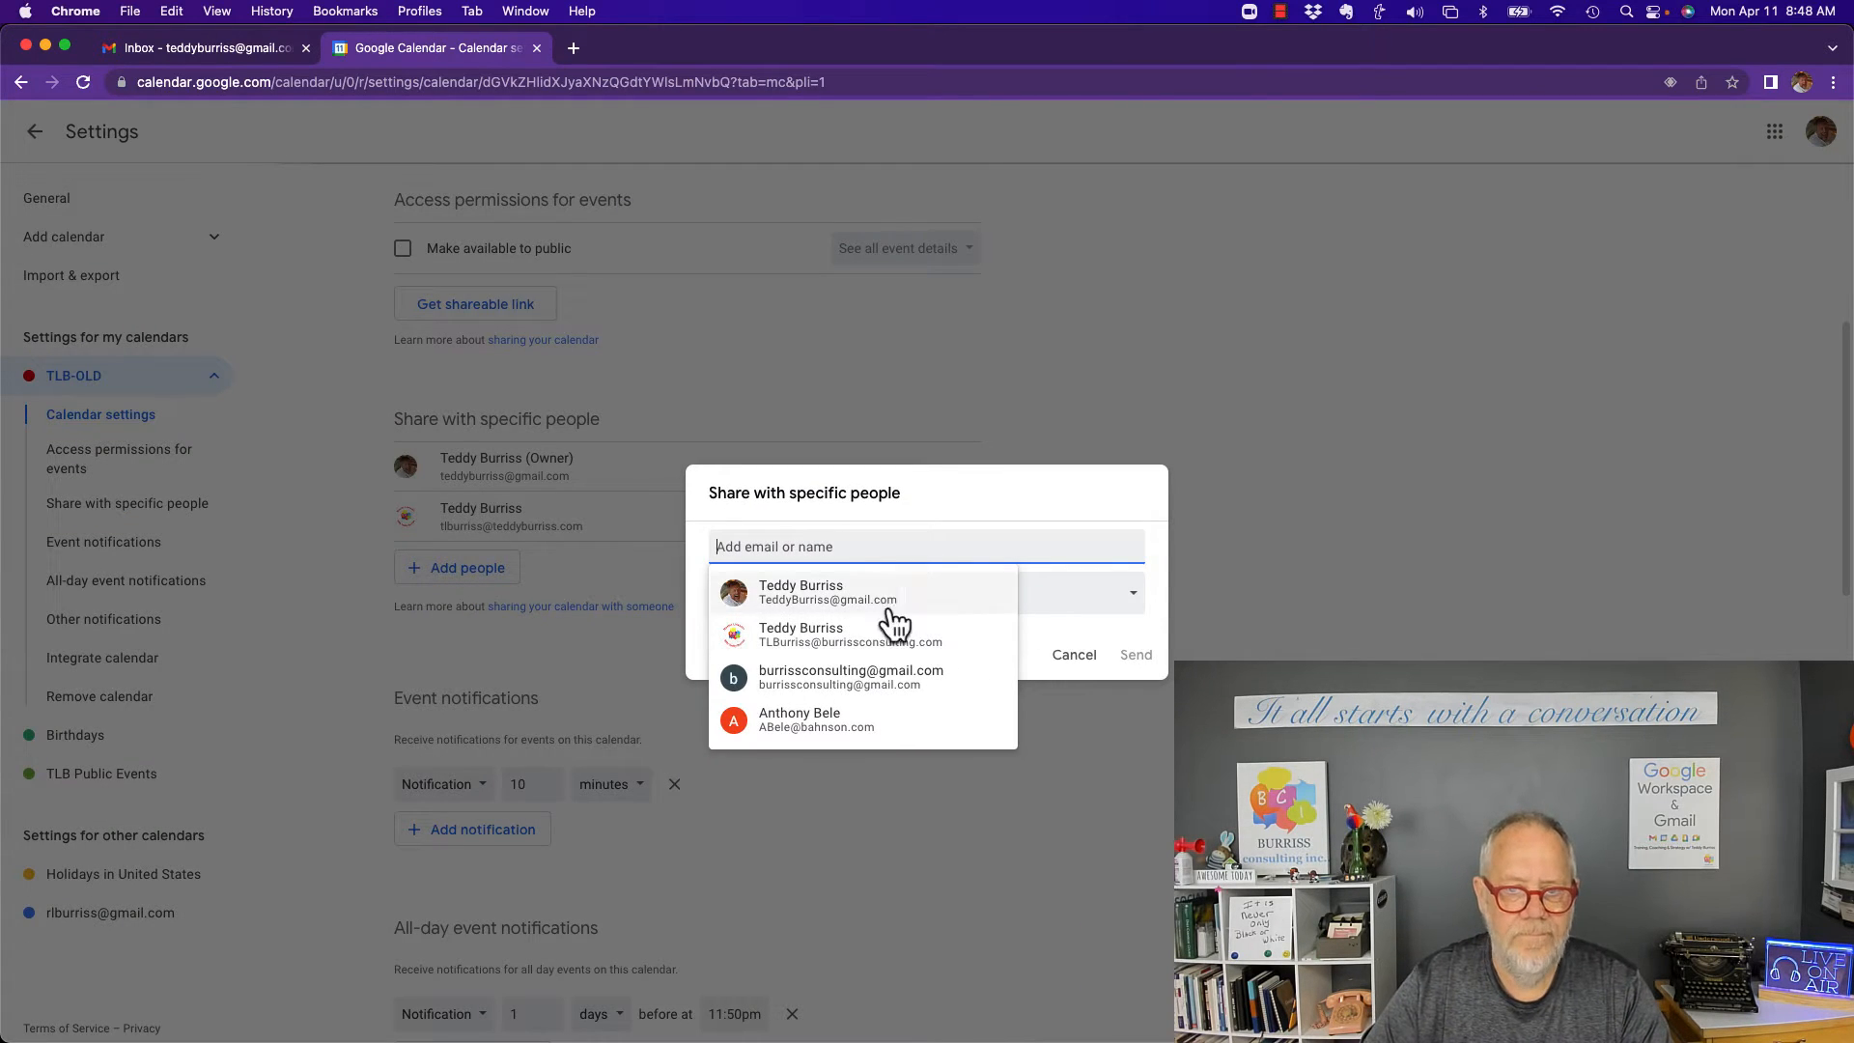
pyautogui.click(792, 680)
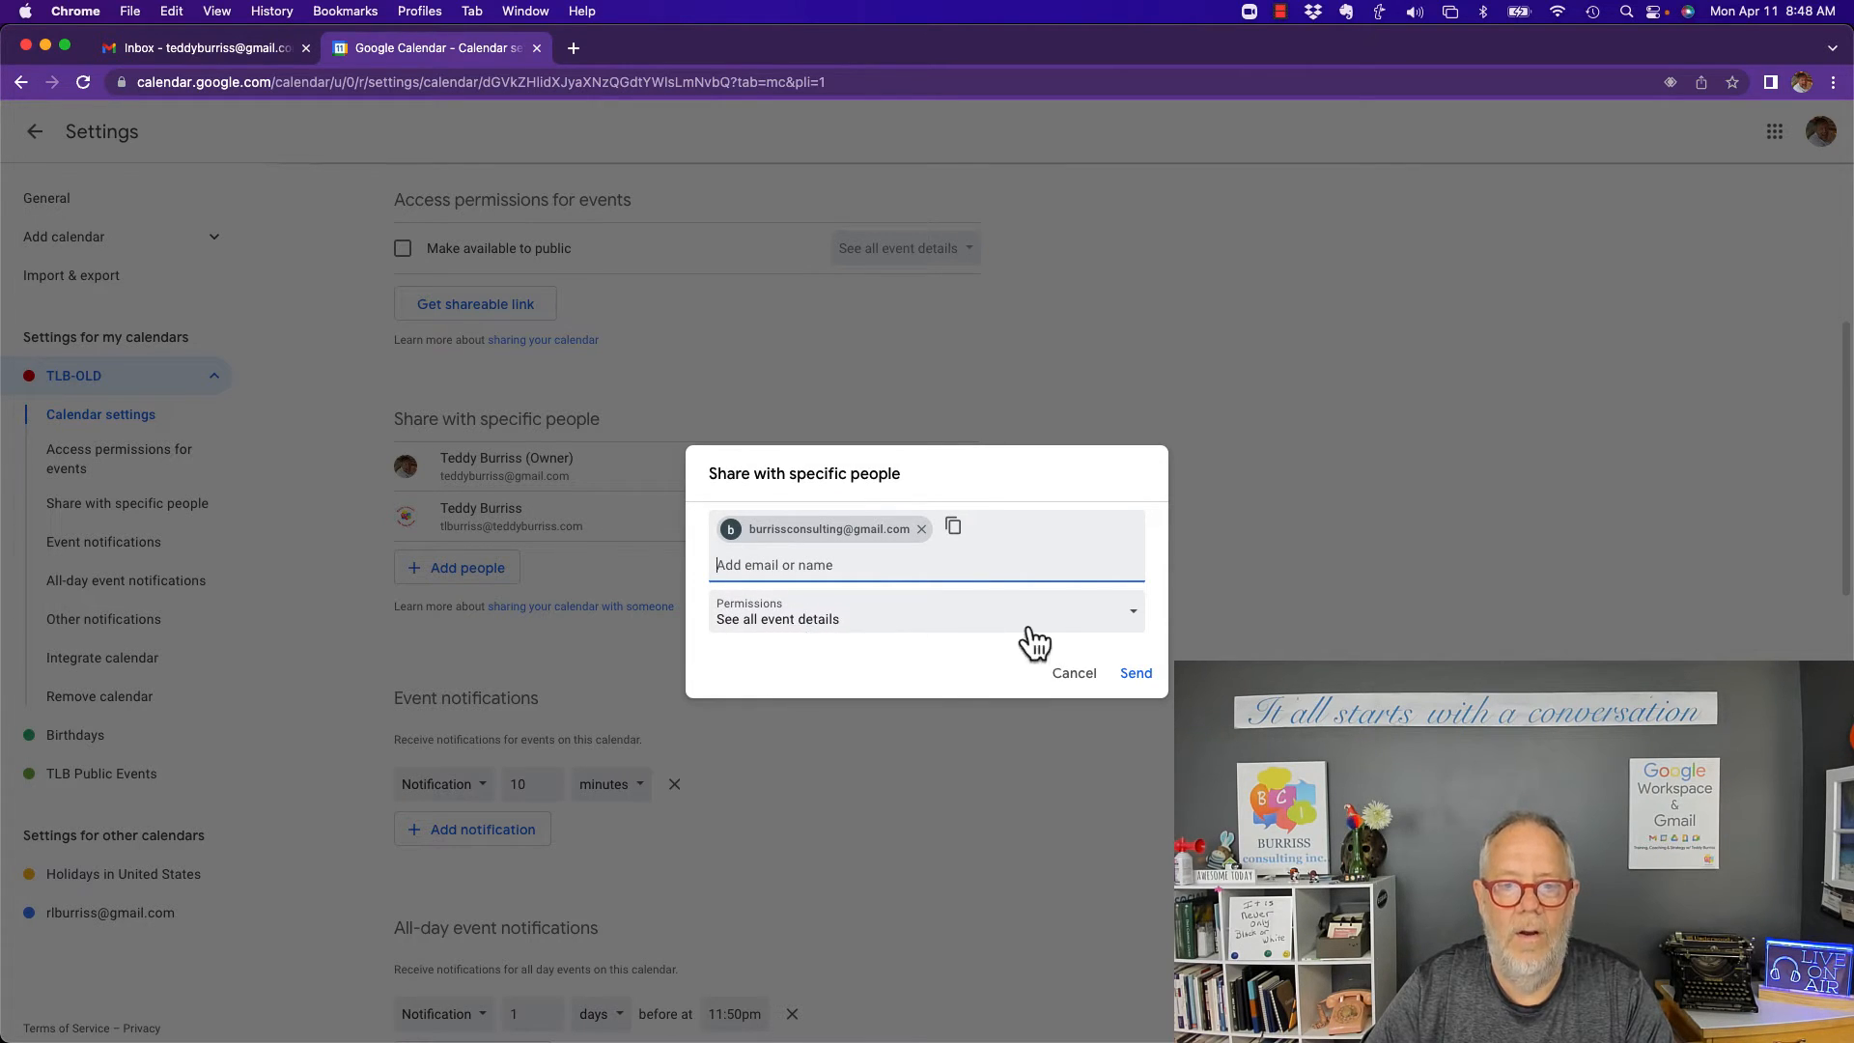
pyautogui.click(1138, 630)
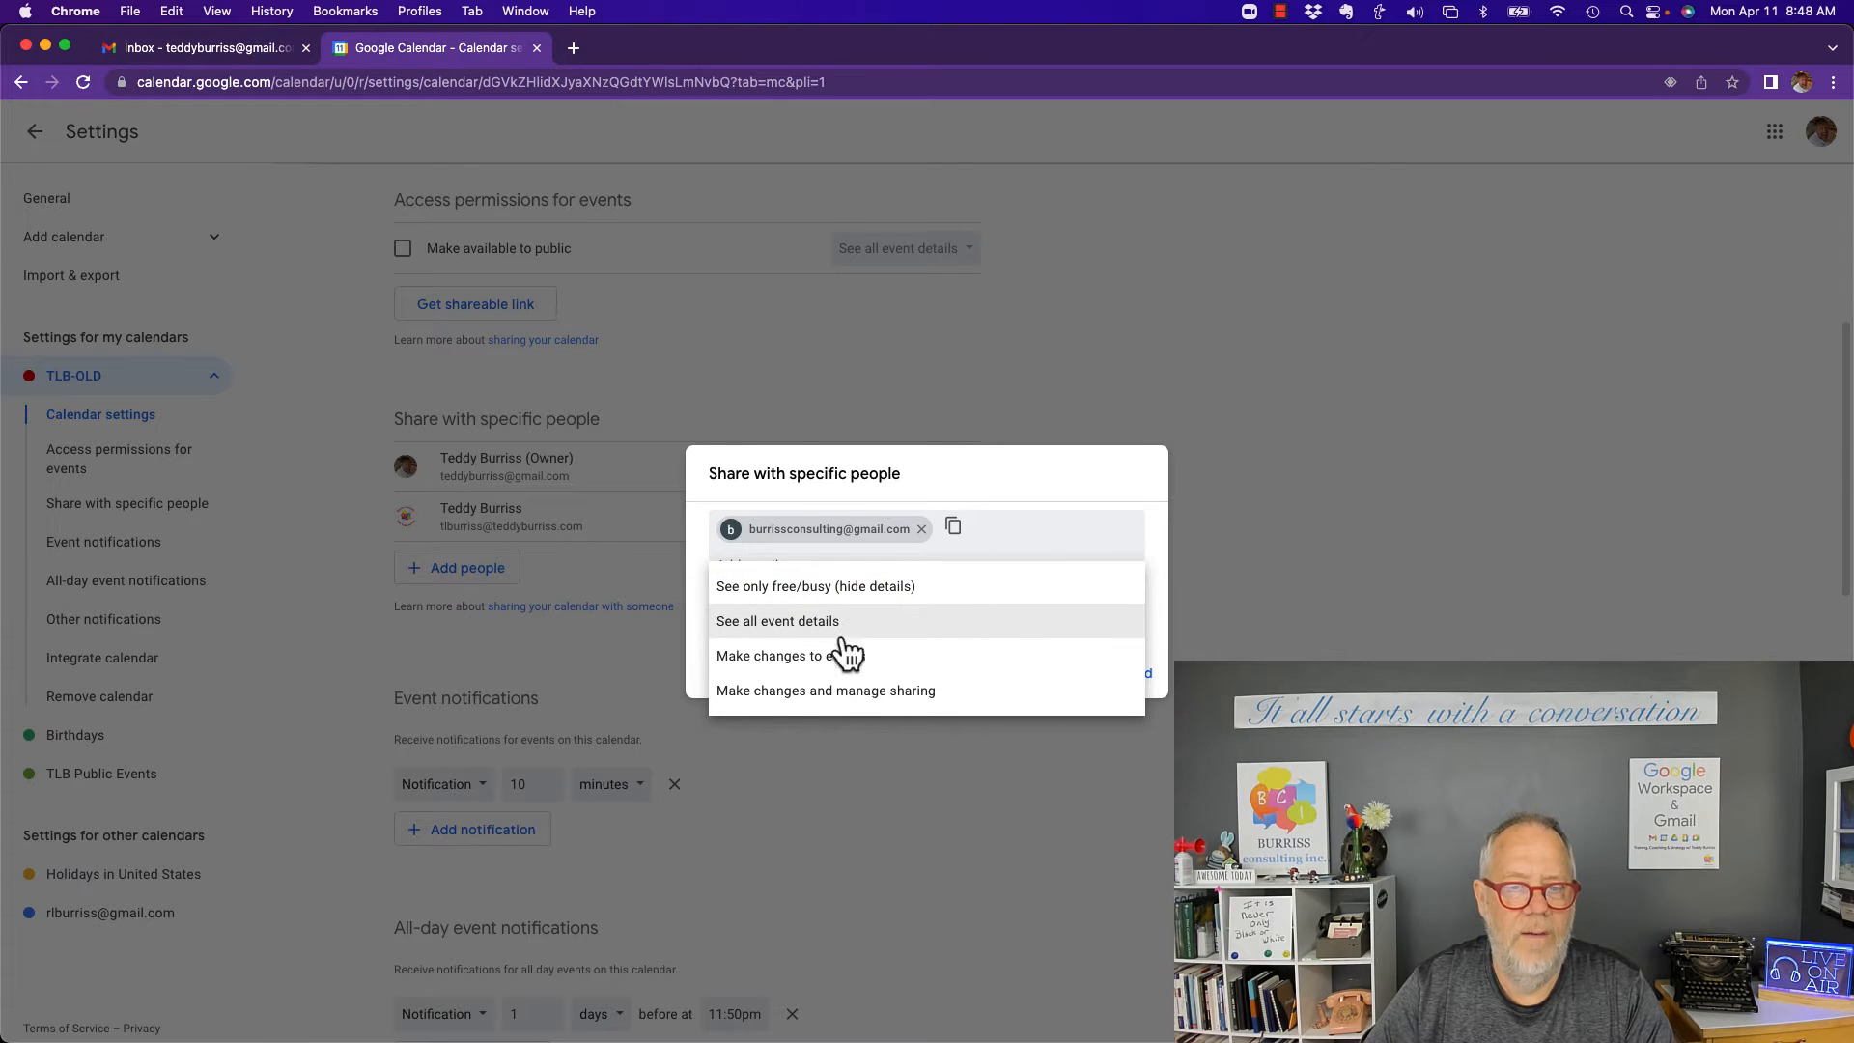
pyautogui.click(761, 702)
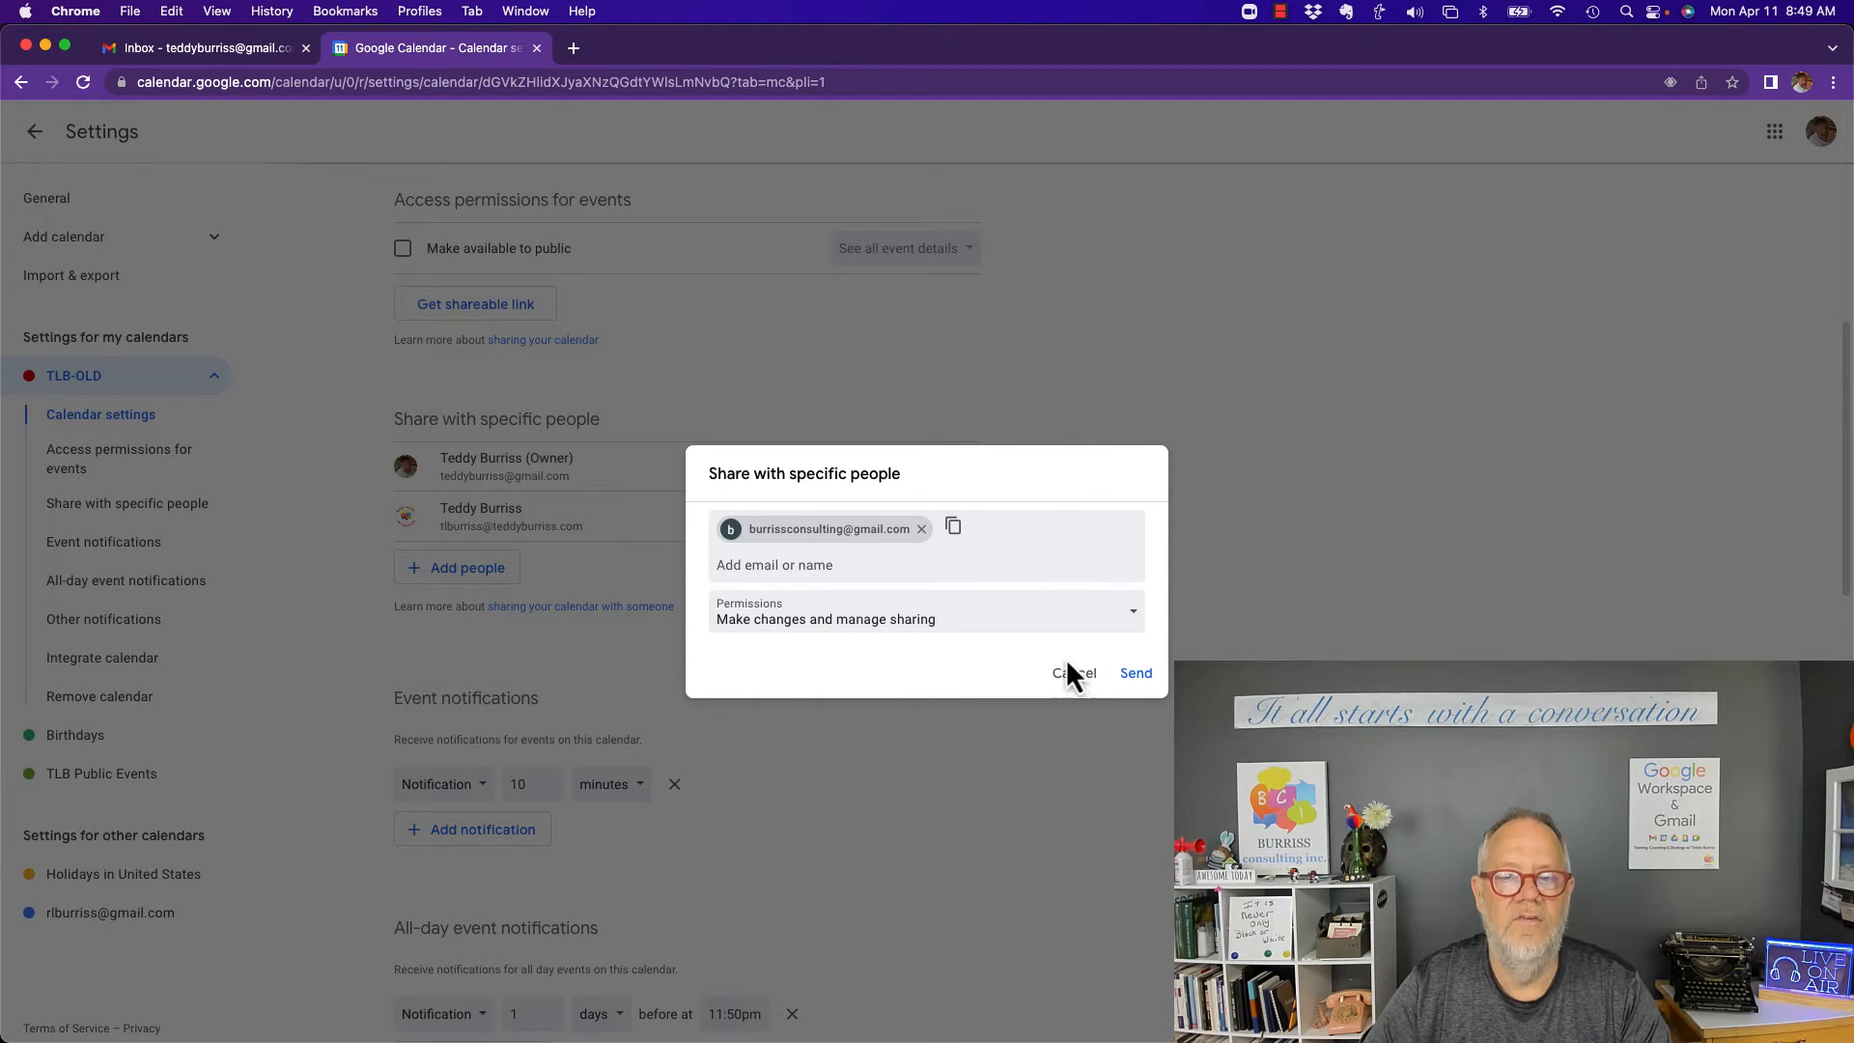
pyautogui.click(1137, 676)
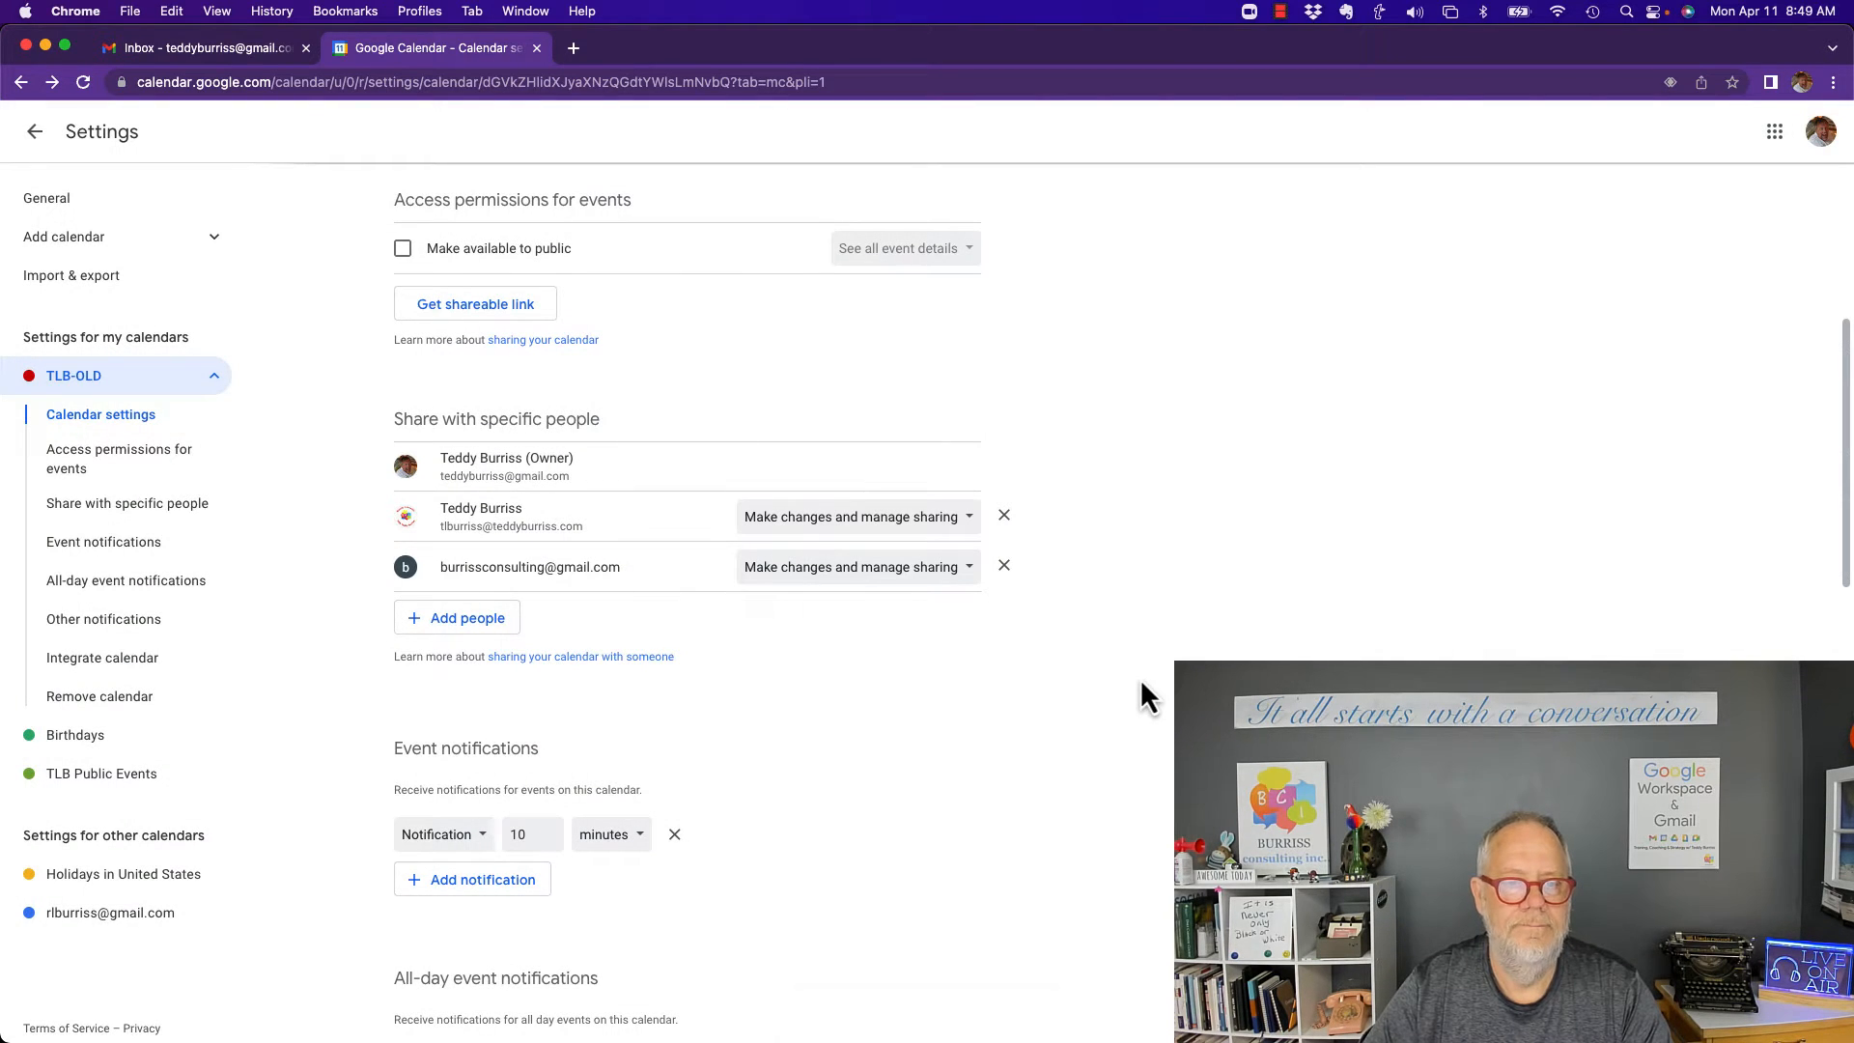
# In the second account's Gmail, refresh the inbox, open the shared-calendar invitation and add the TLB-OLD calendar
pyautogui.click(512, 13)
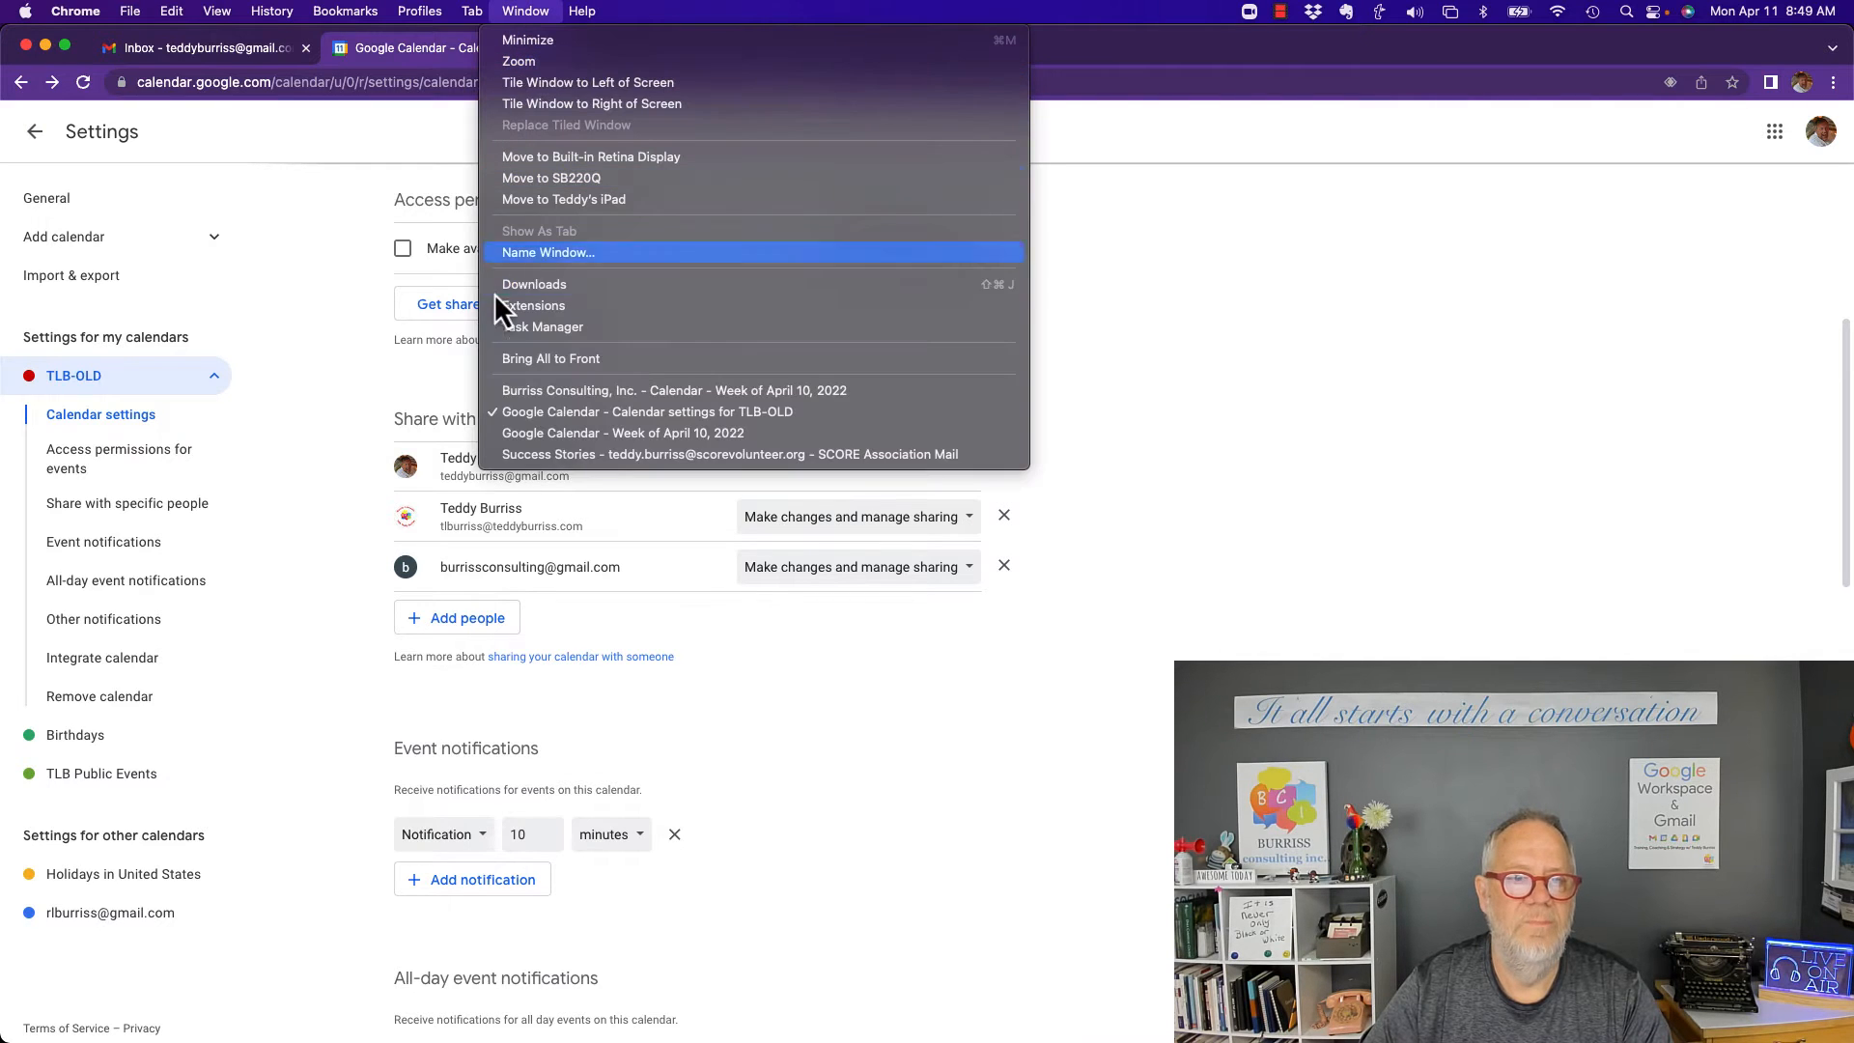
pyautogui.click(513, 432)
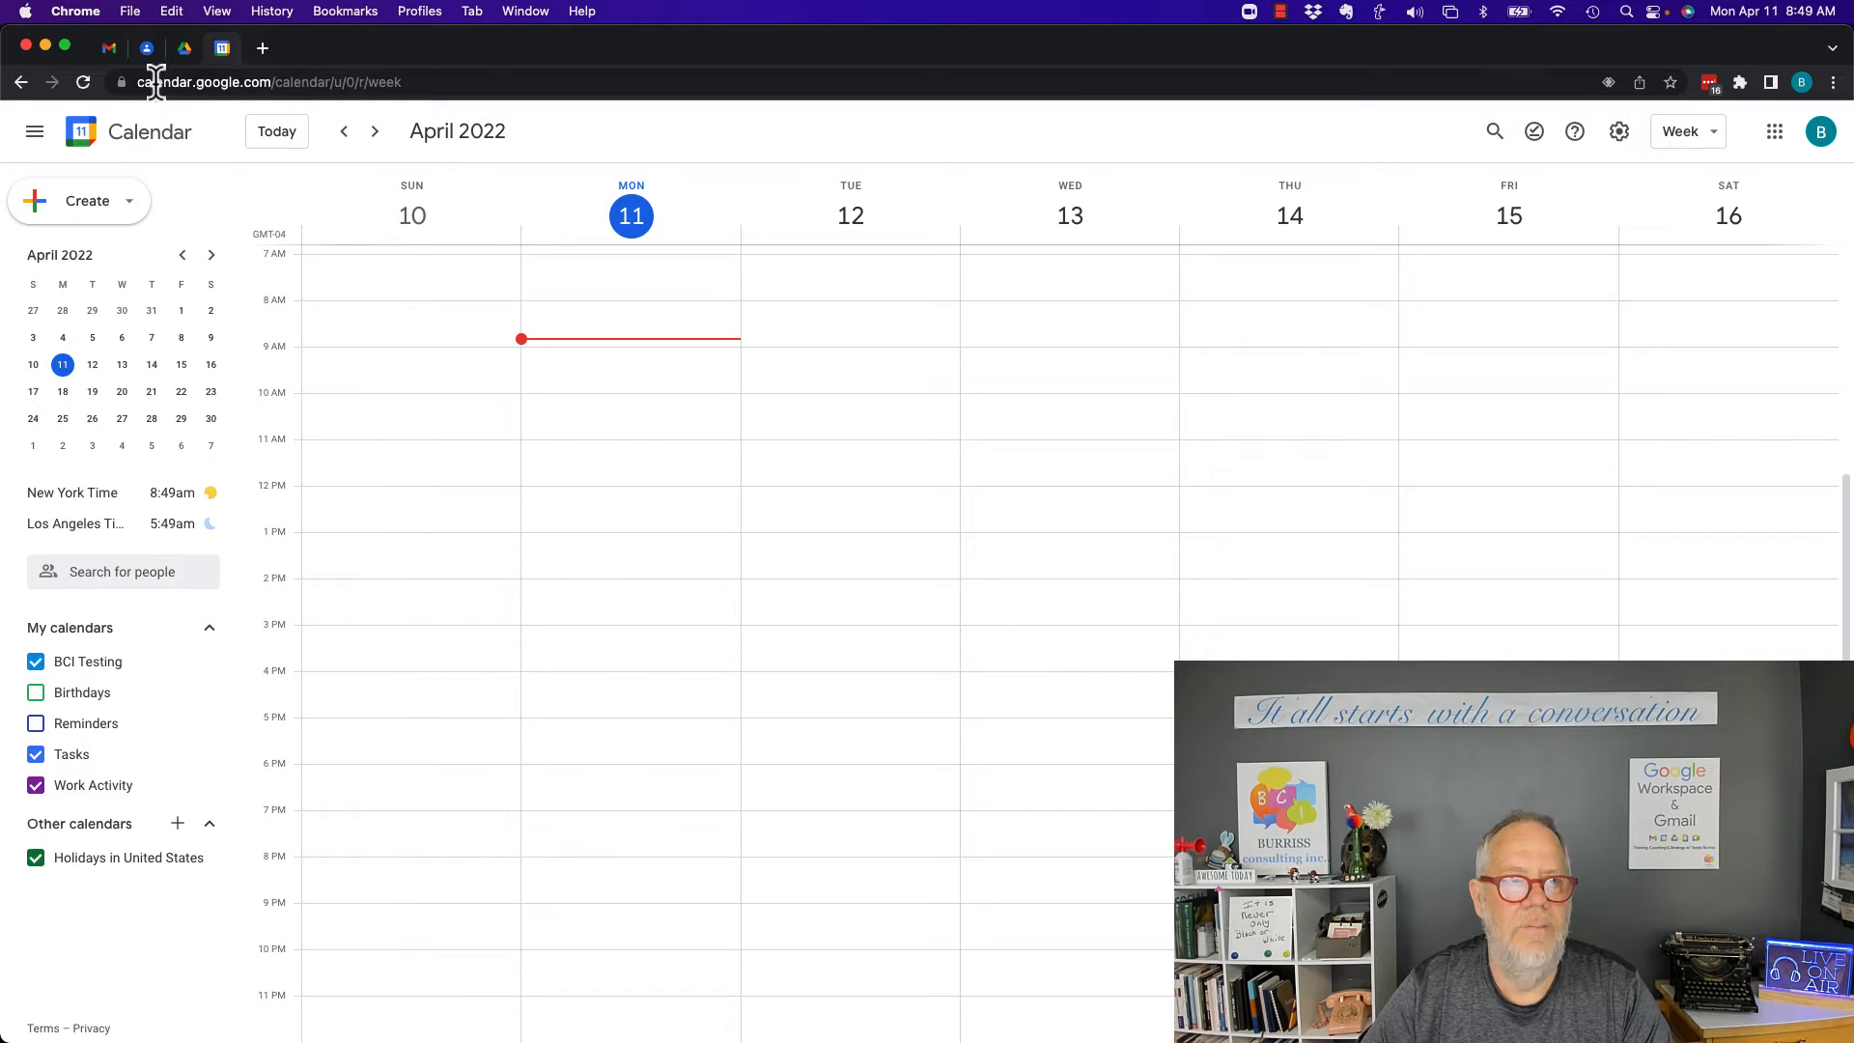
pyautogui.click(110, 51)
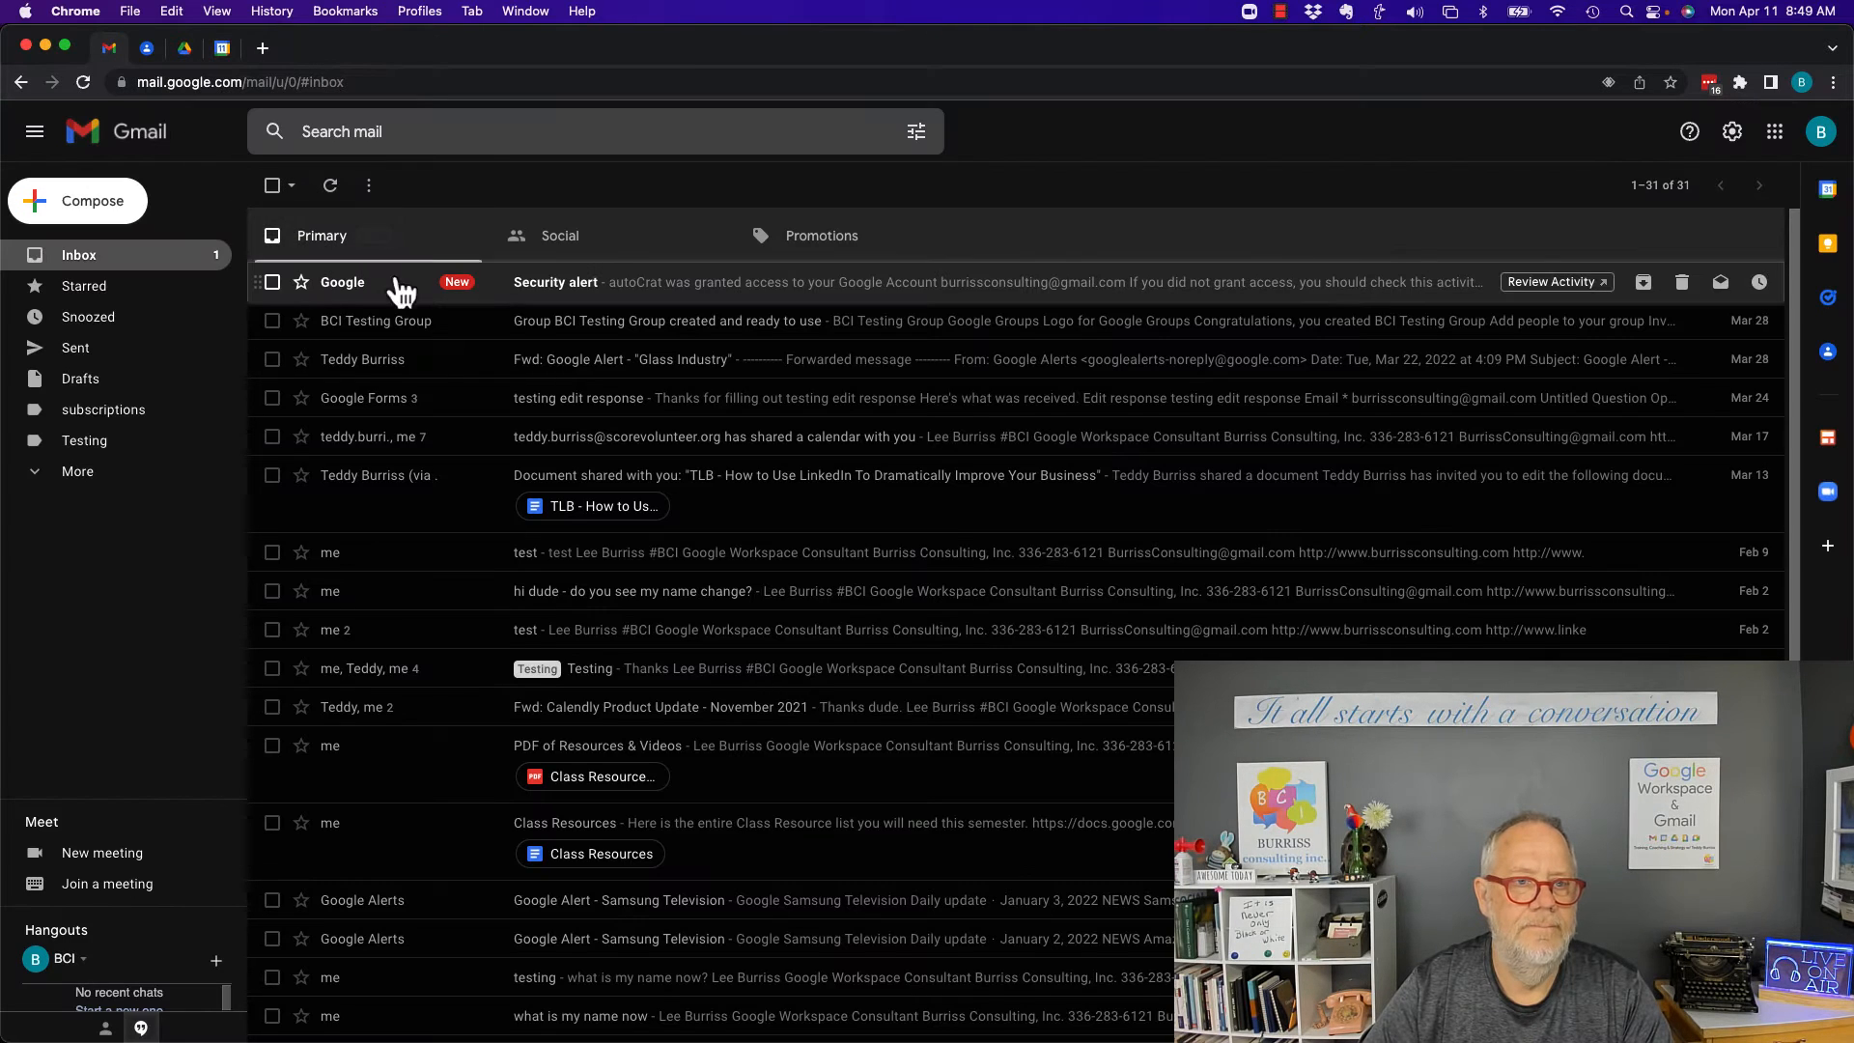
pyautogui.click(335, 193)
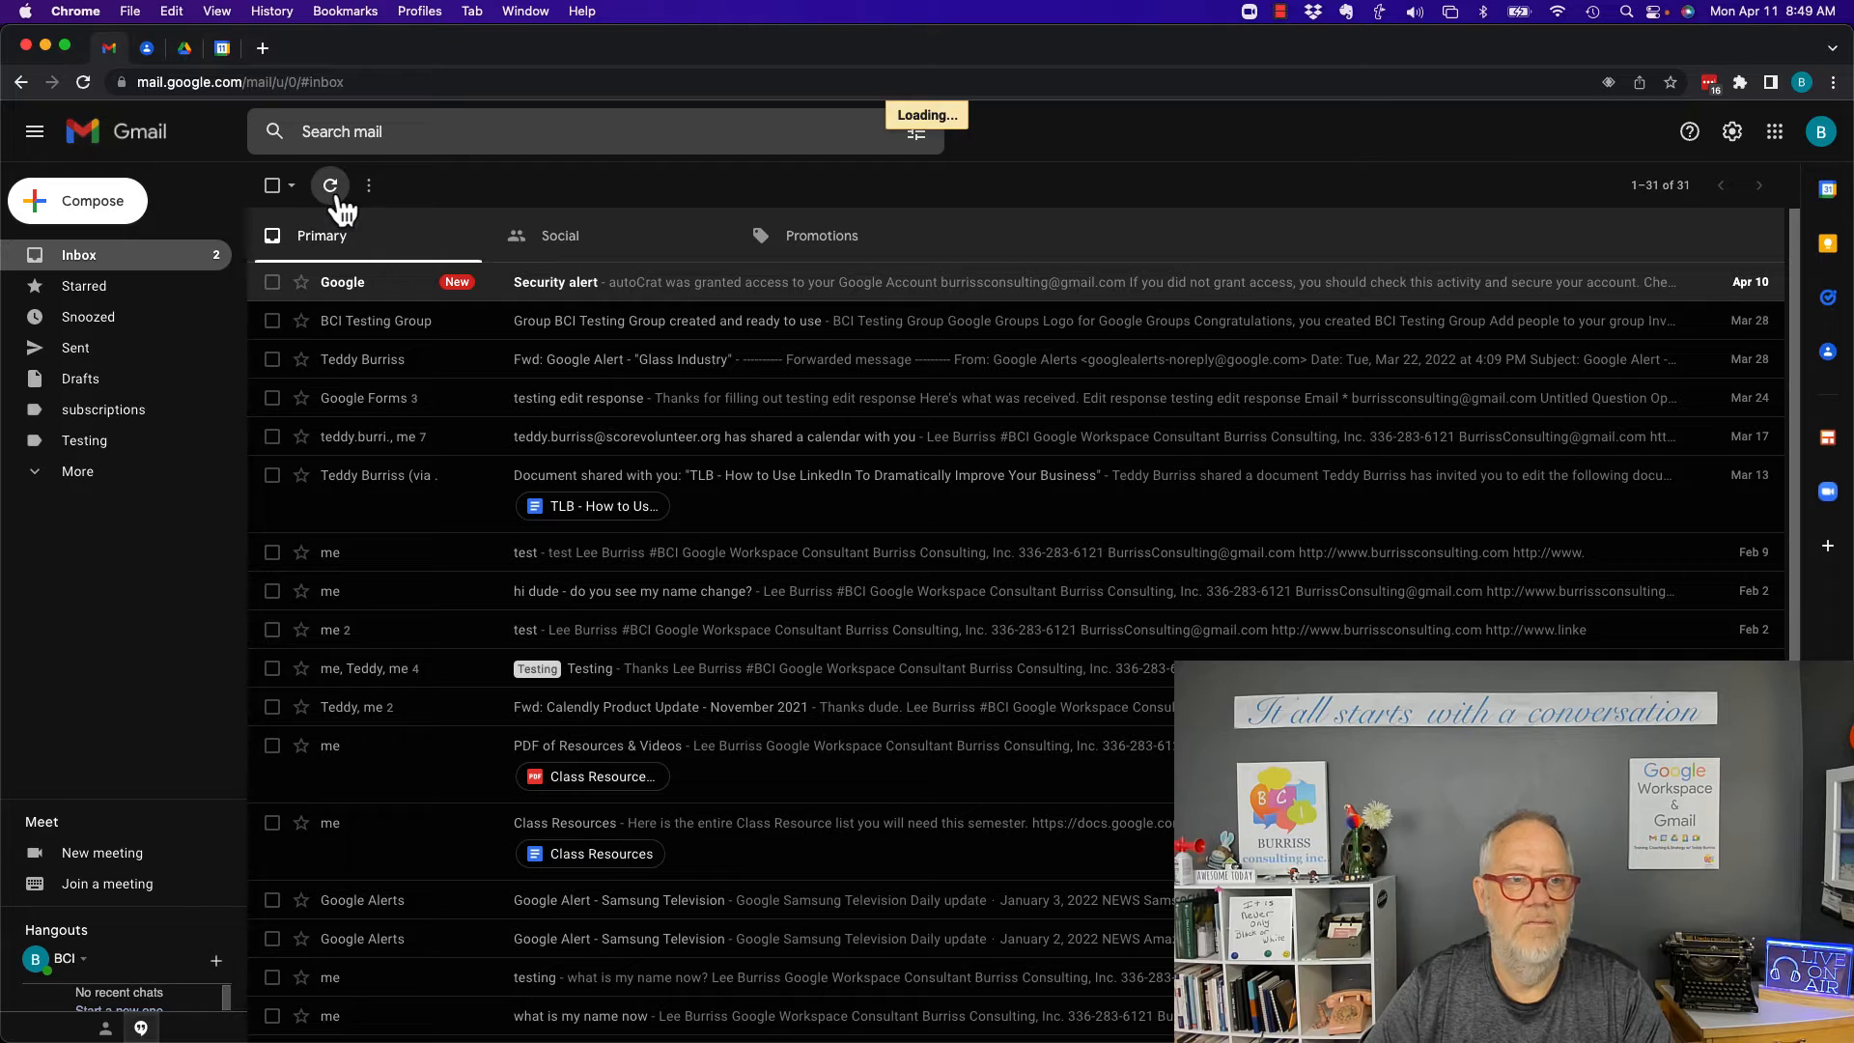
pyautogui.click(539, 286)
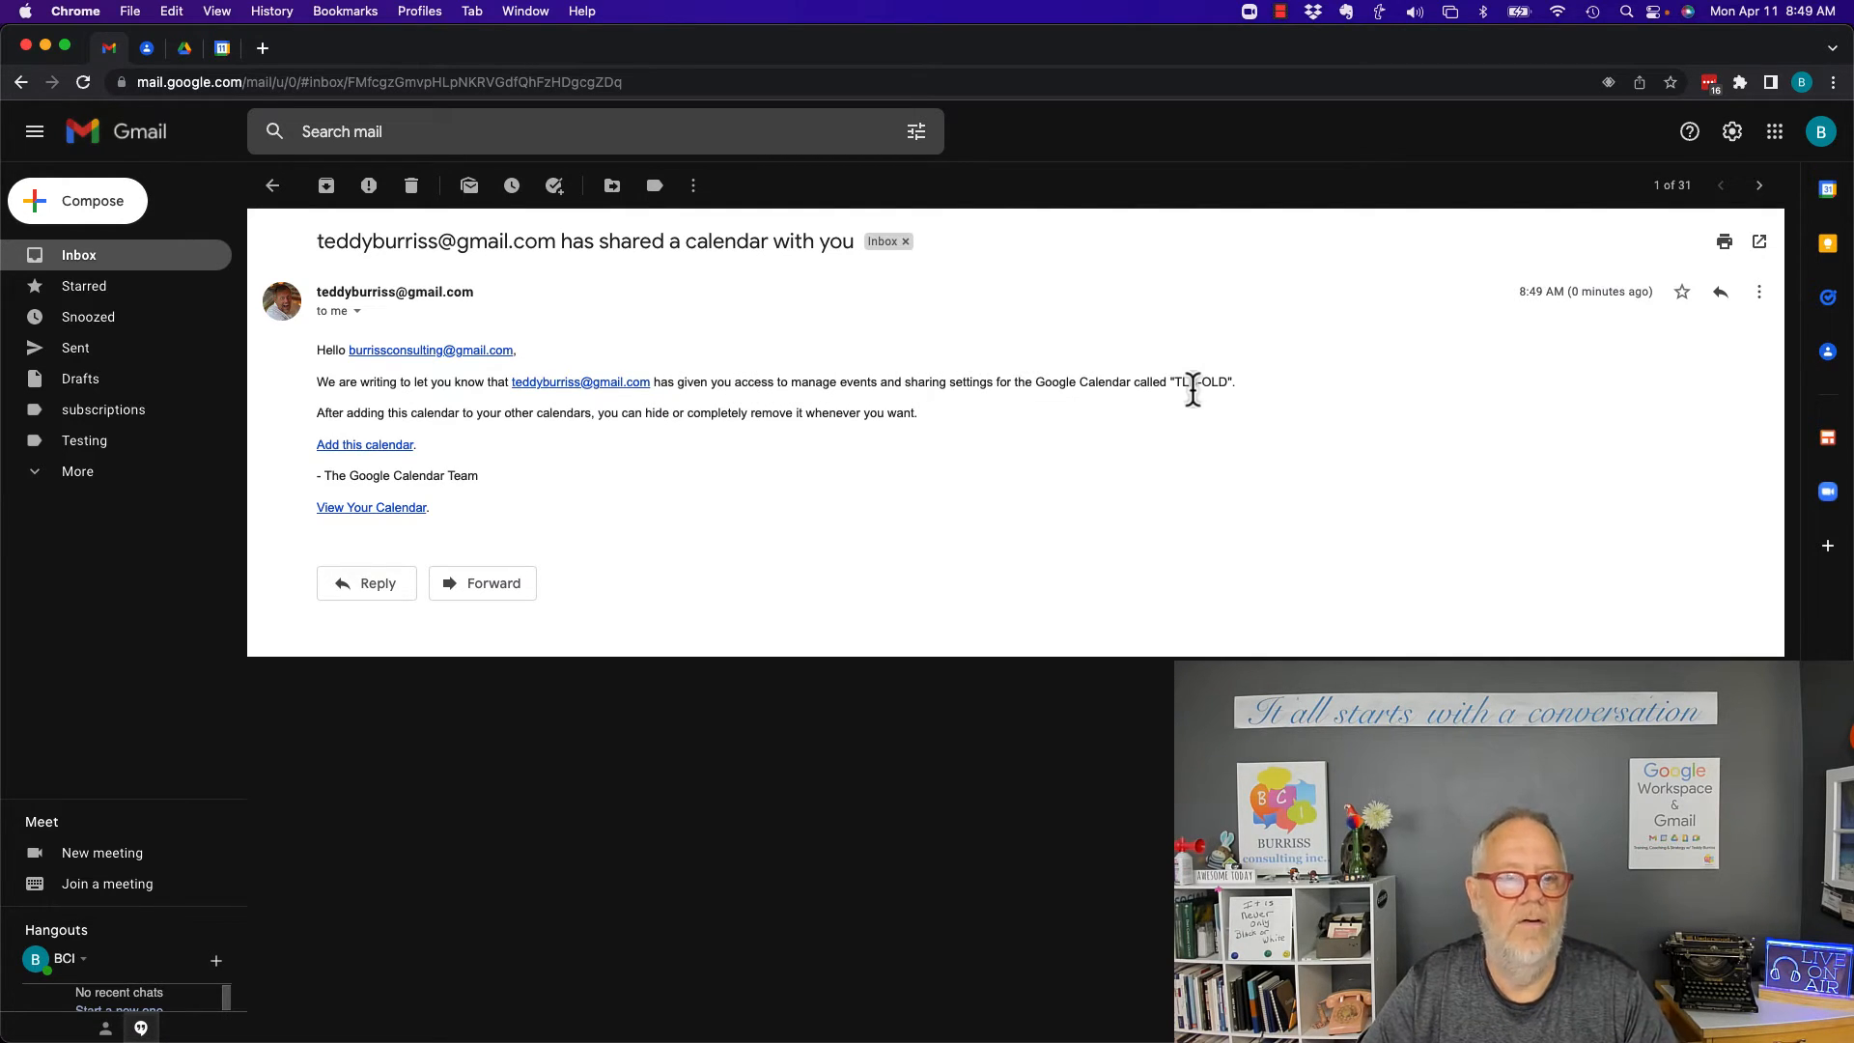
pyautogui.click(382, 445)
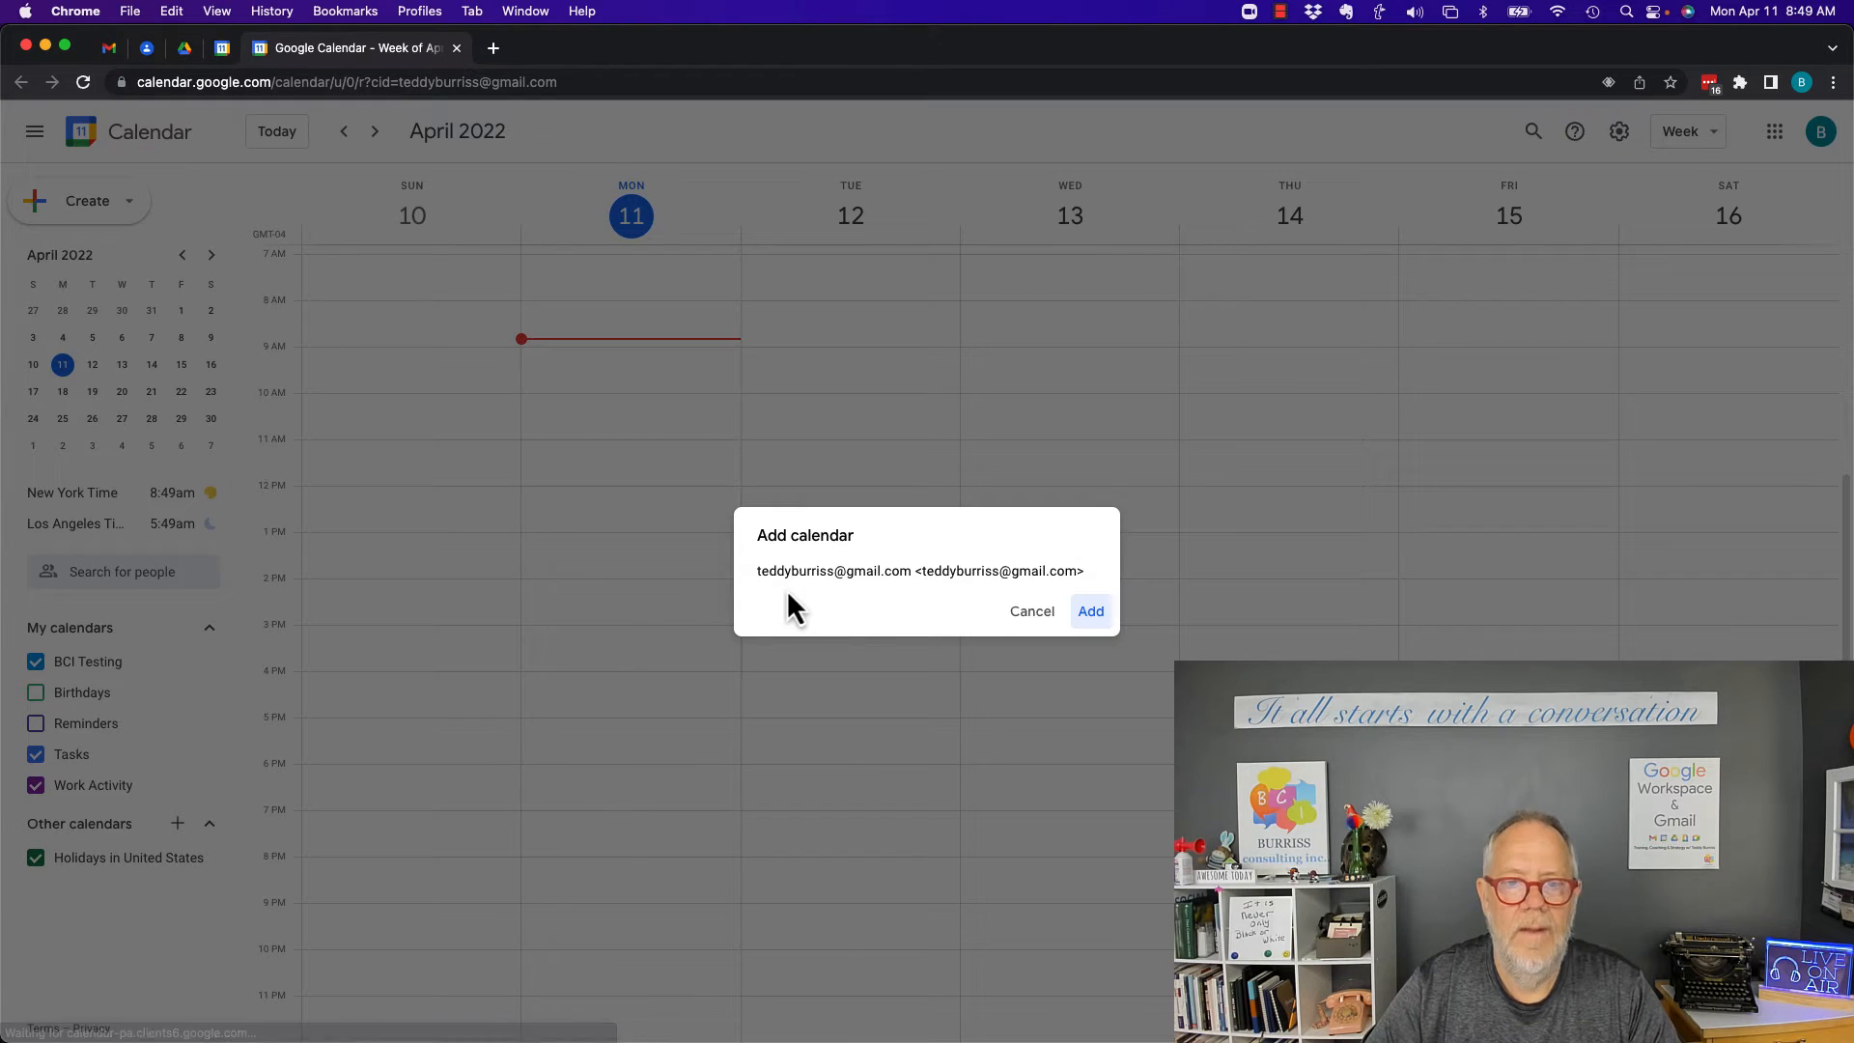
pyautogui.click(1092, 610)
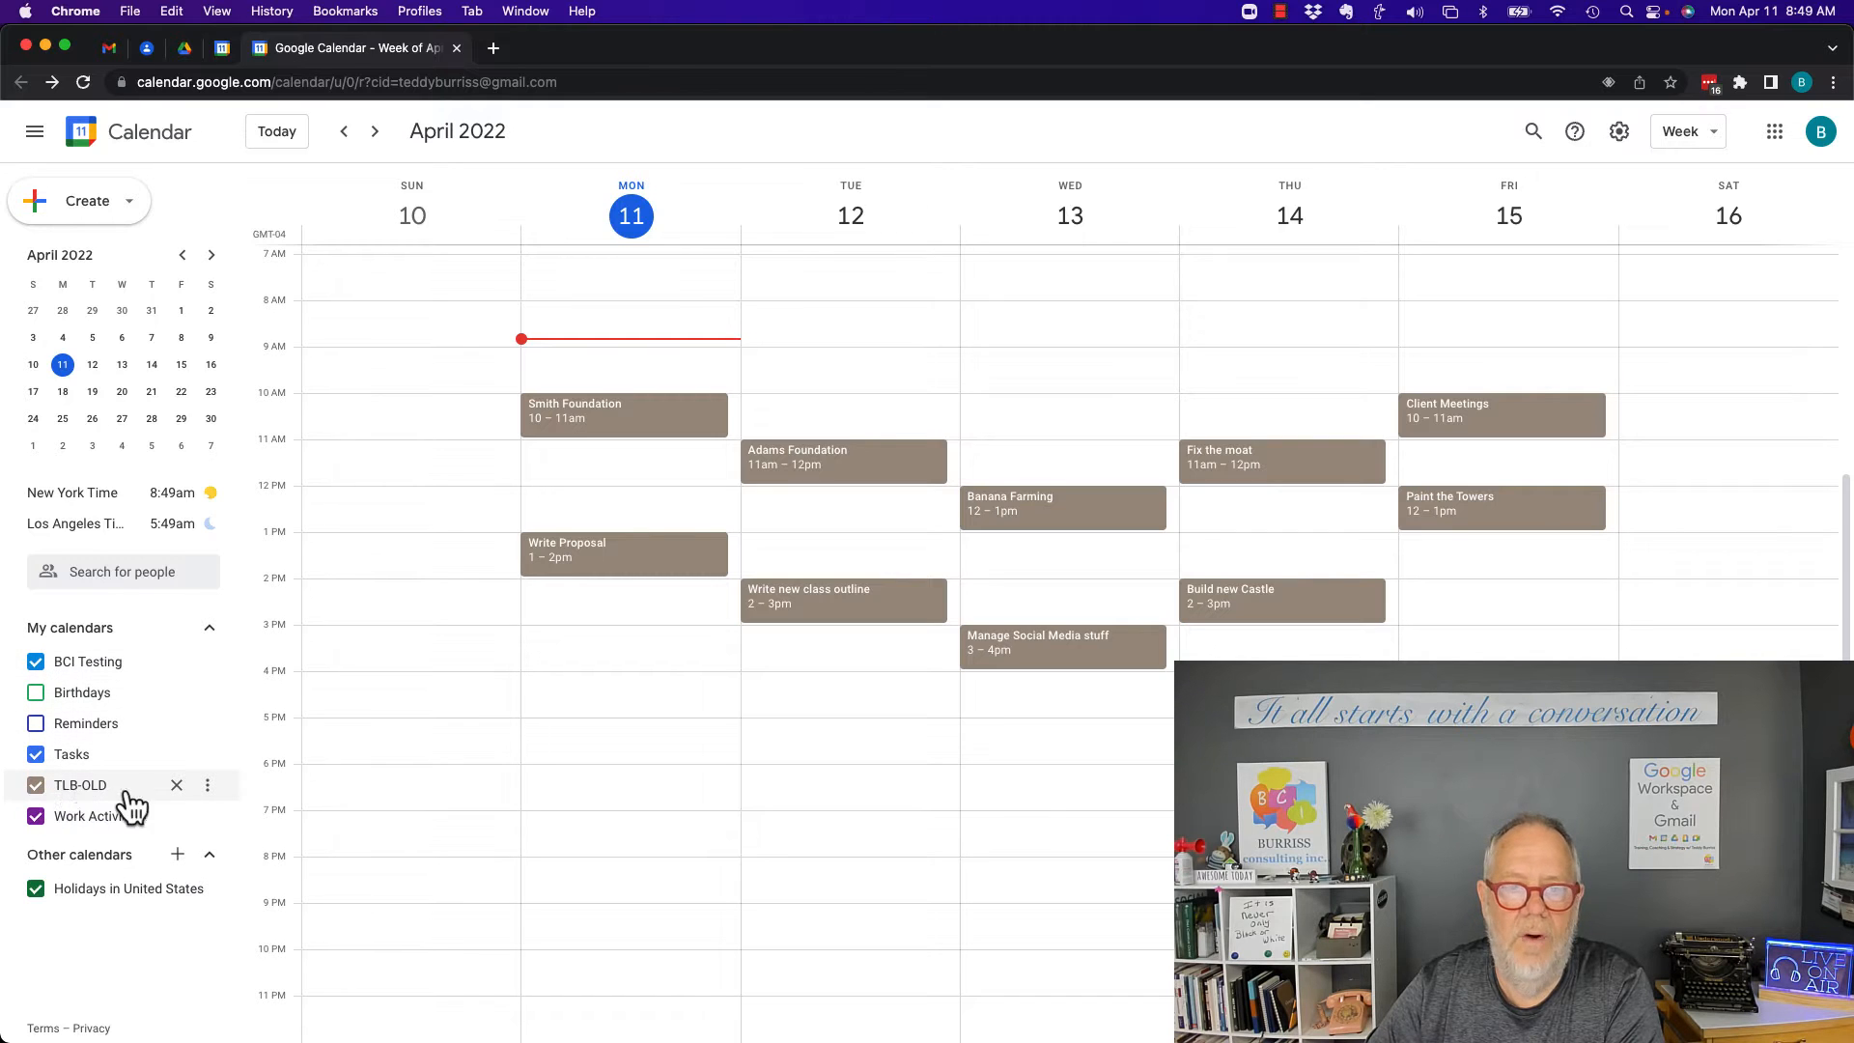
# Toggle the TLB-OLD calendar off and on twice, leaving it shown, and hide the Work Activity calendar
pyautogui.click(39, 787)
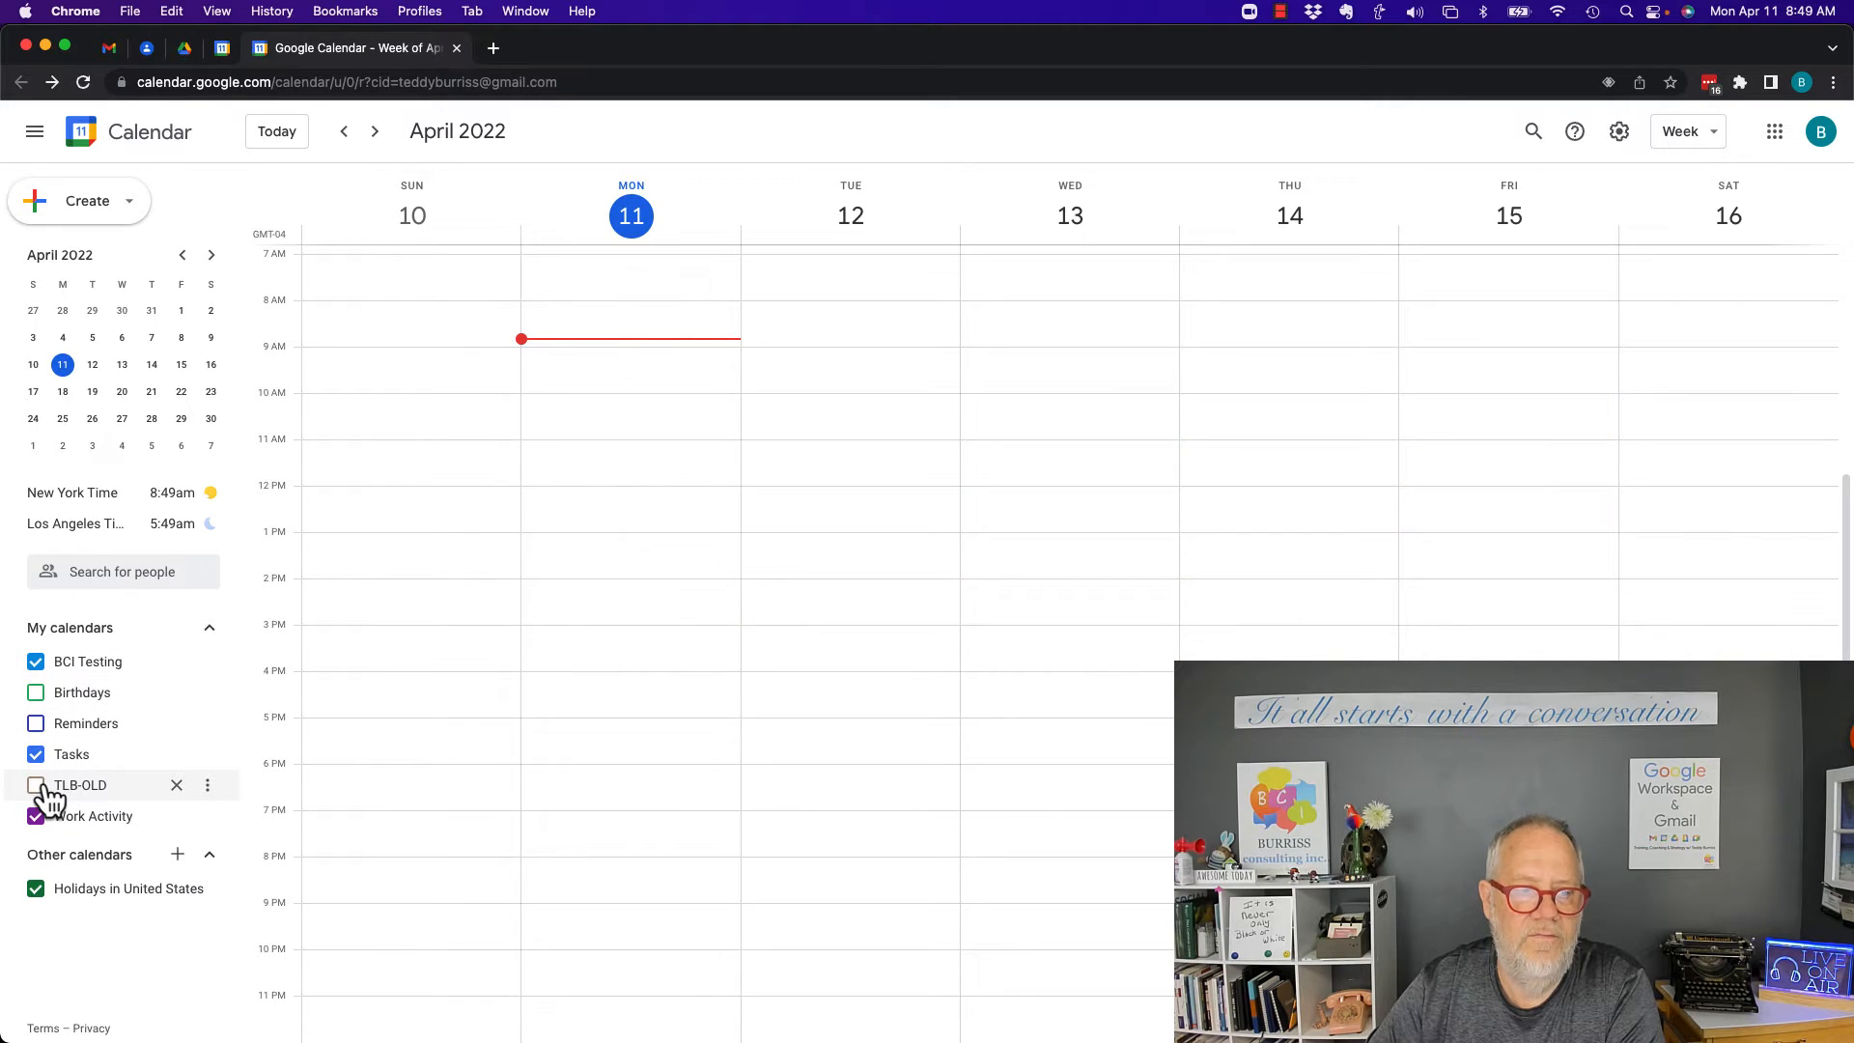
pyautogui.click(39, 787)
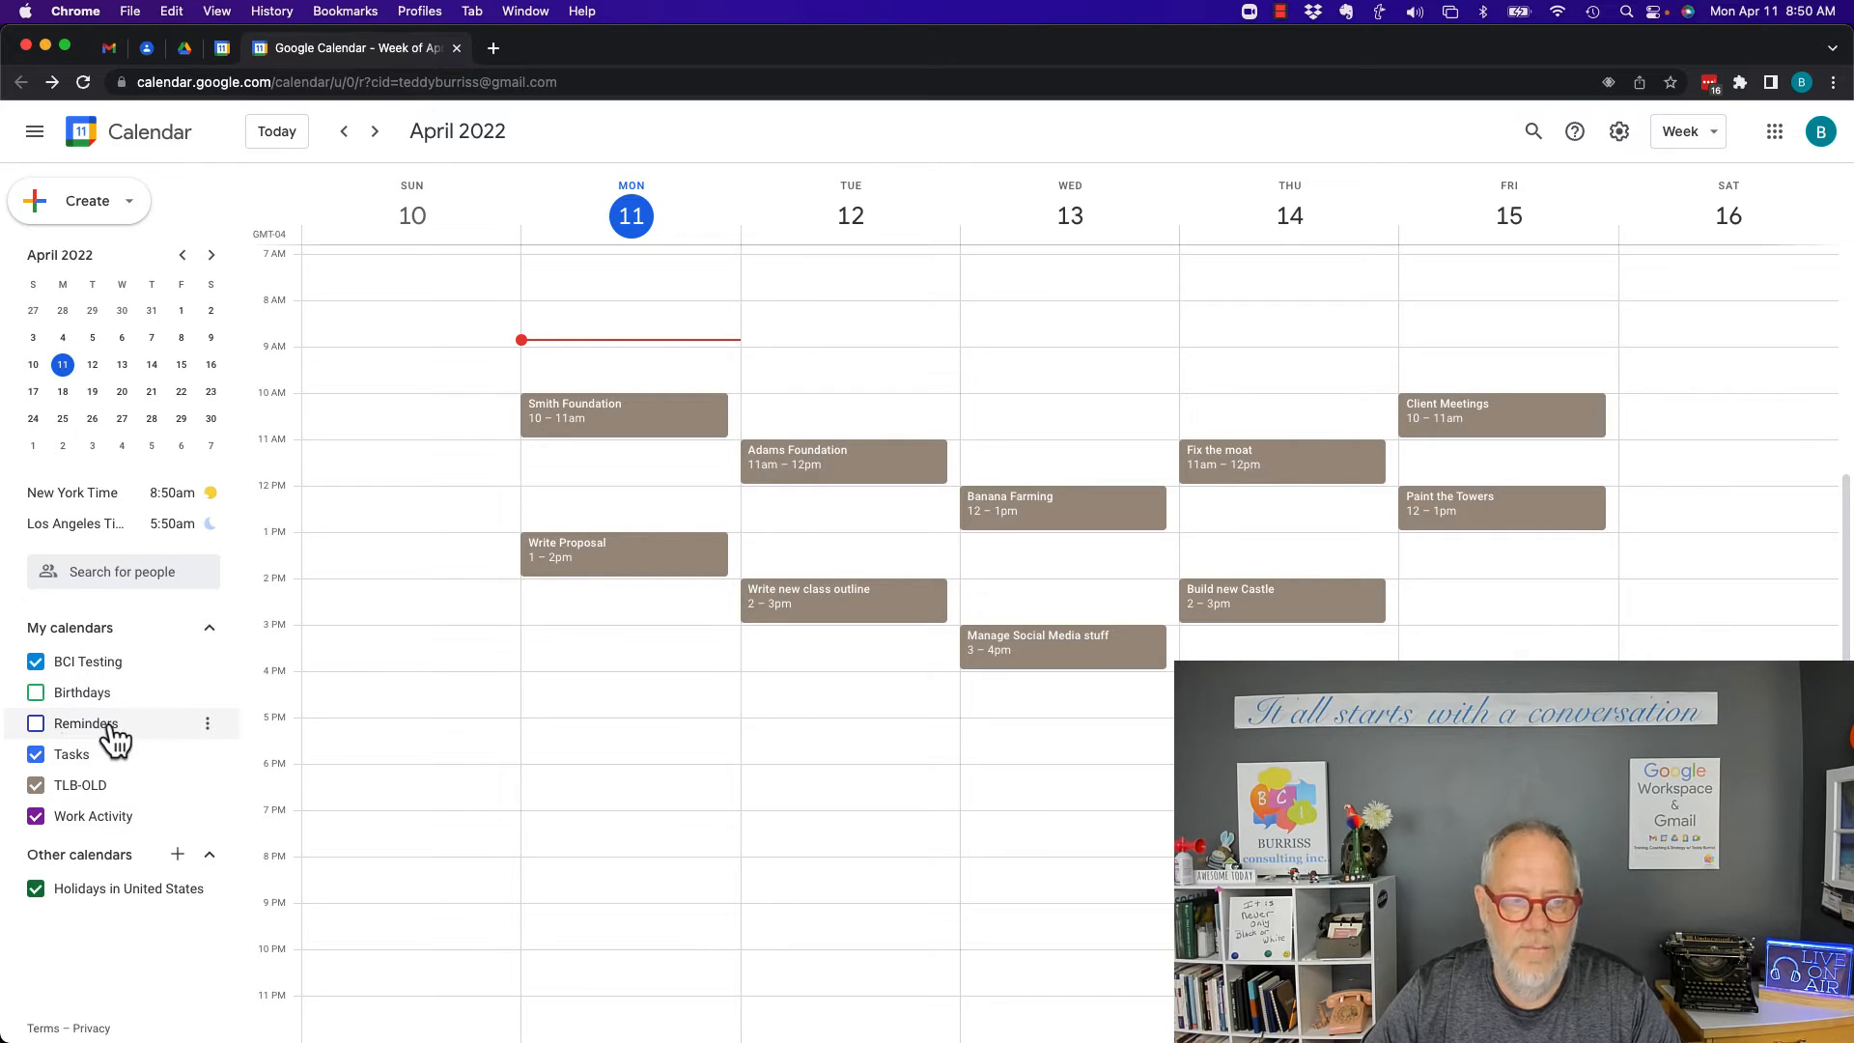
pyautogui.click(36, 788)
pyautogui.click(36, 788)
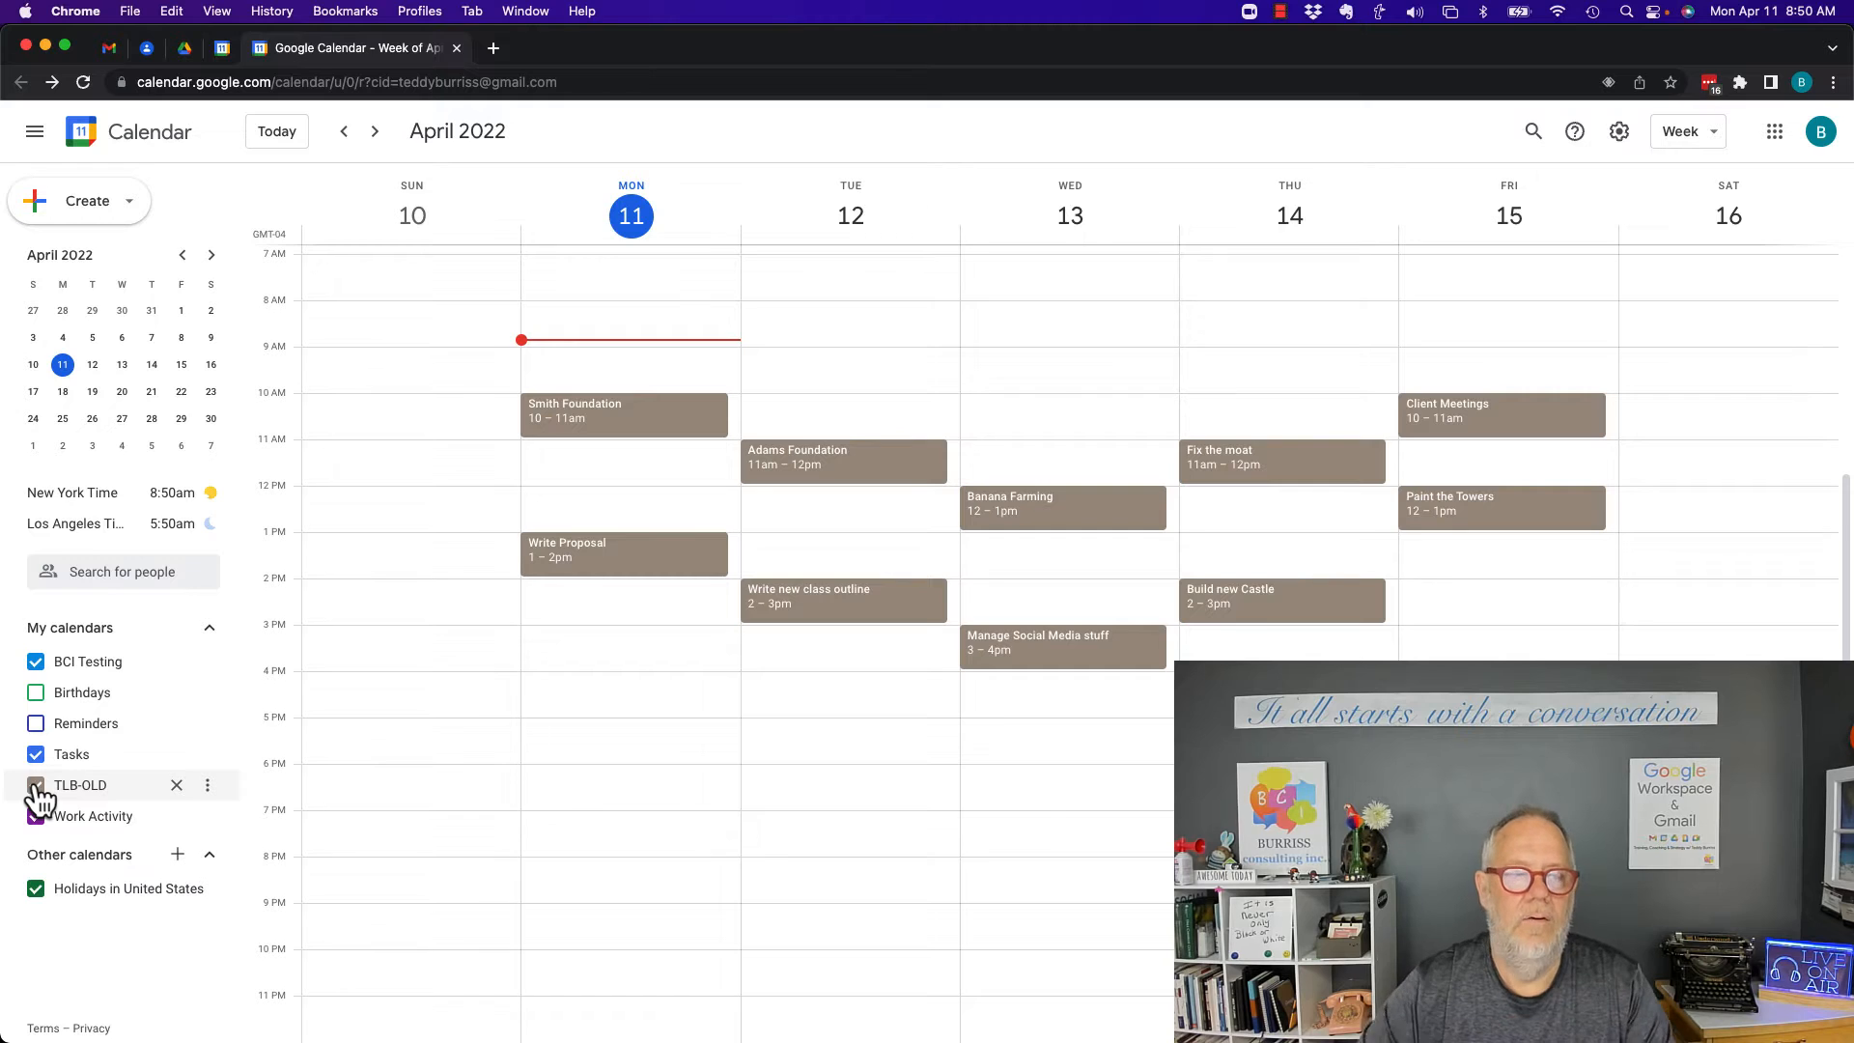
pyautogui.click(35, 817)
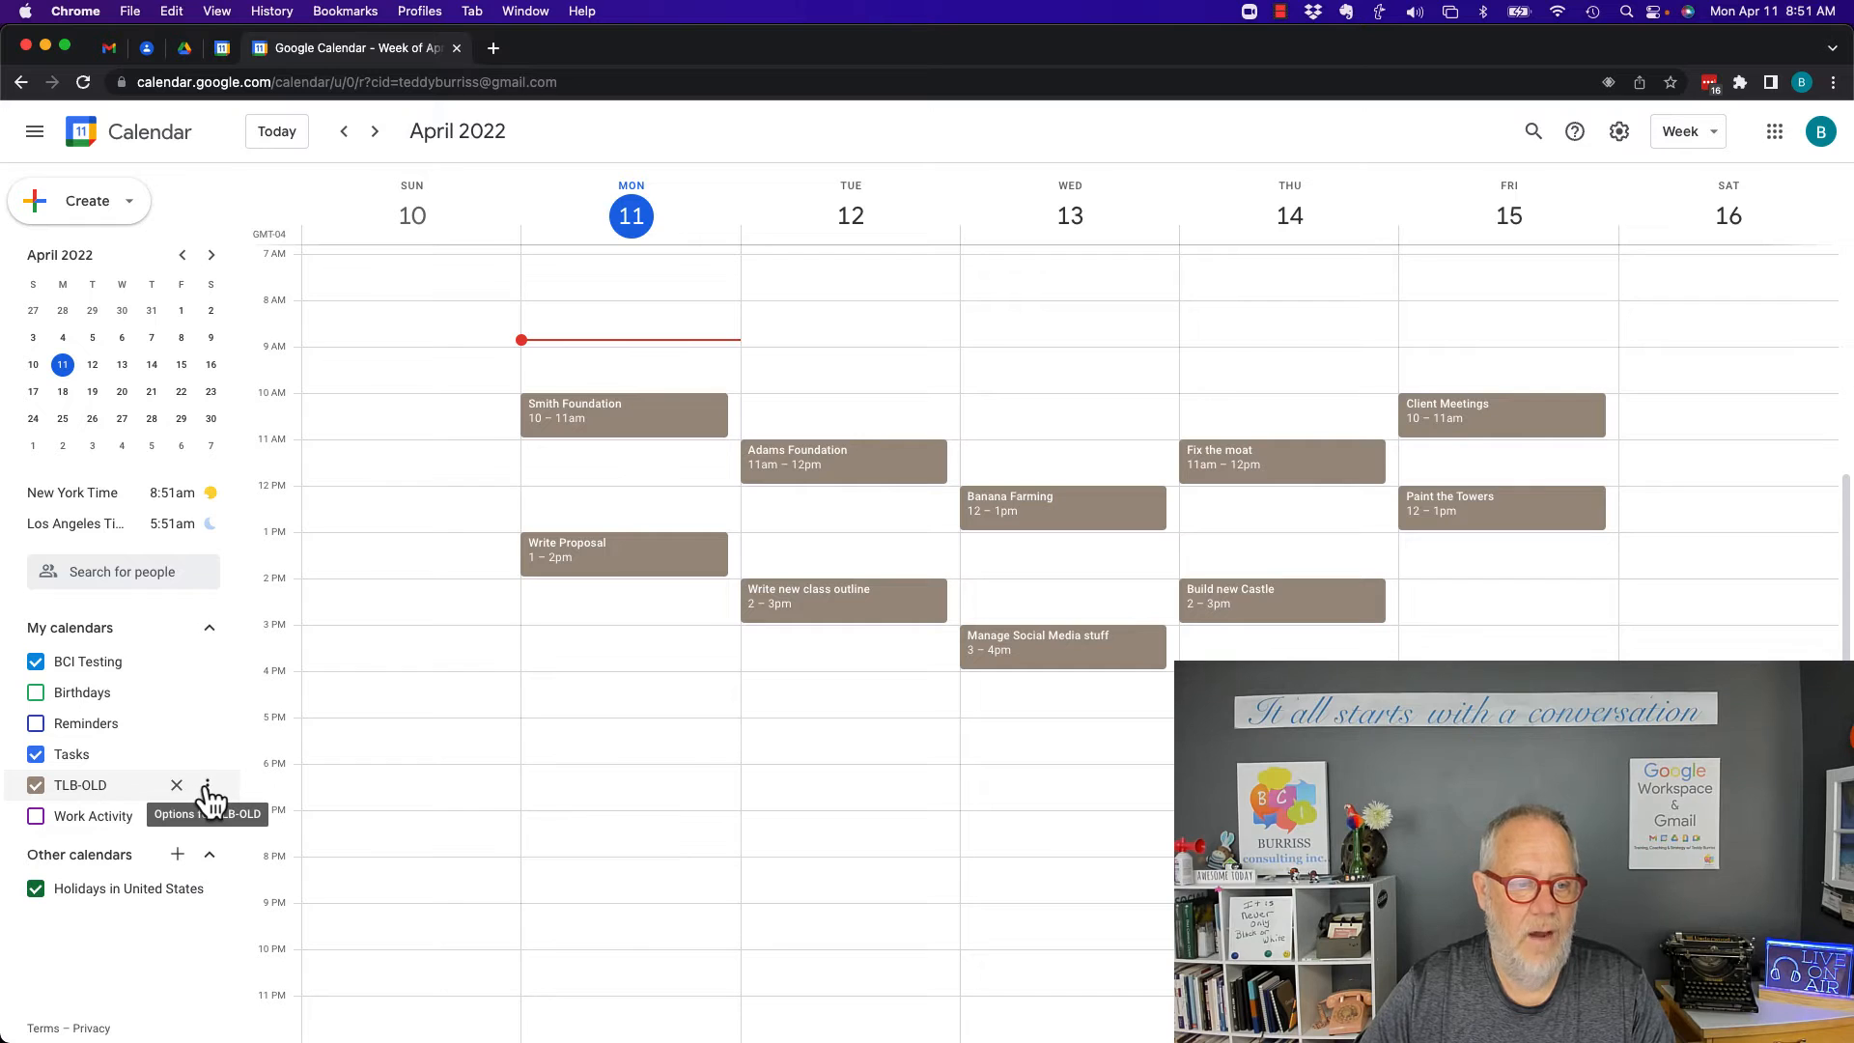
# Unsubscribe the second account from the TLB-OLD calendar in that calendar's settings and return to the week view
pyautogui.click(206, 786)
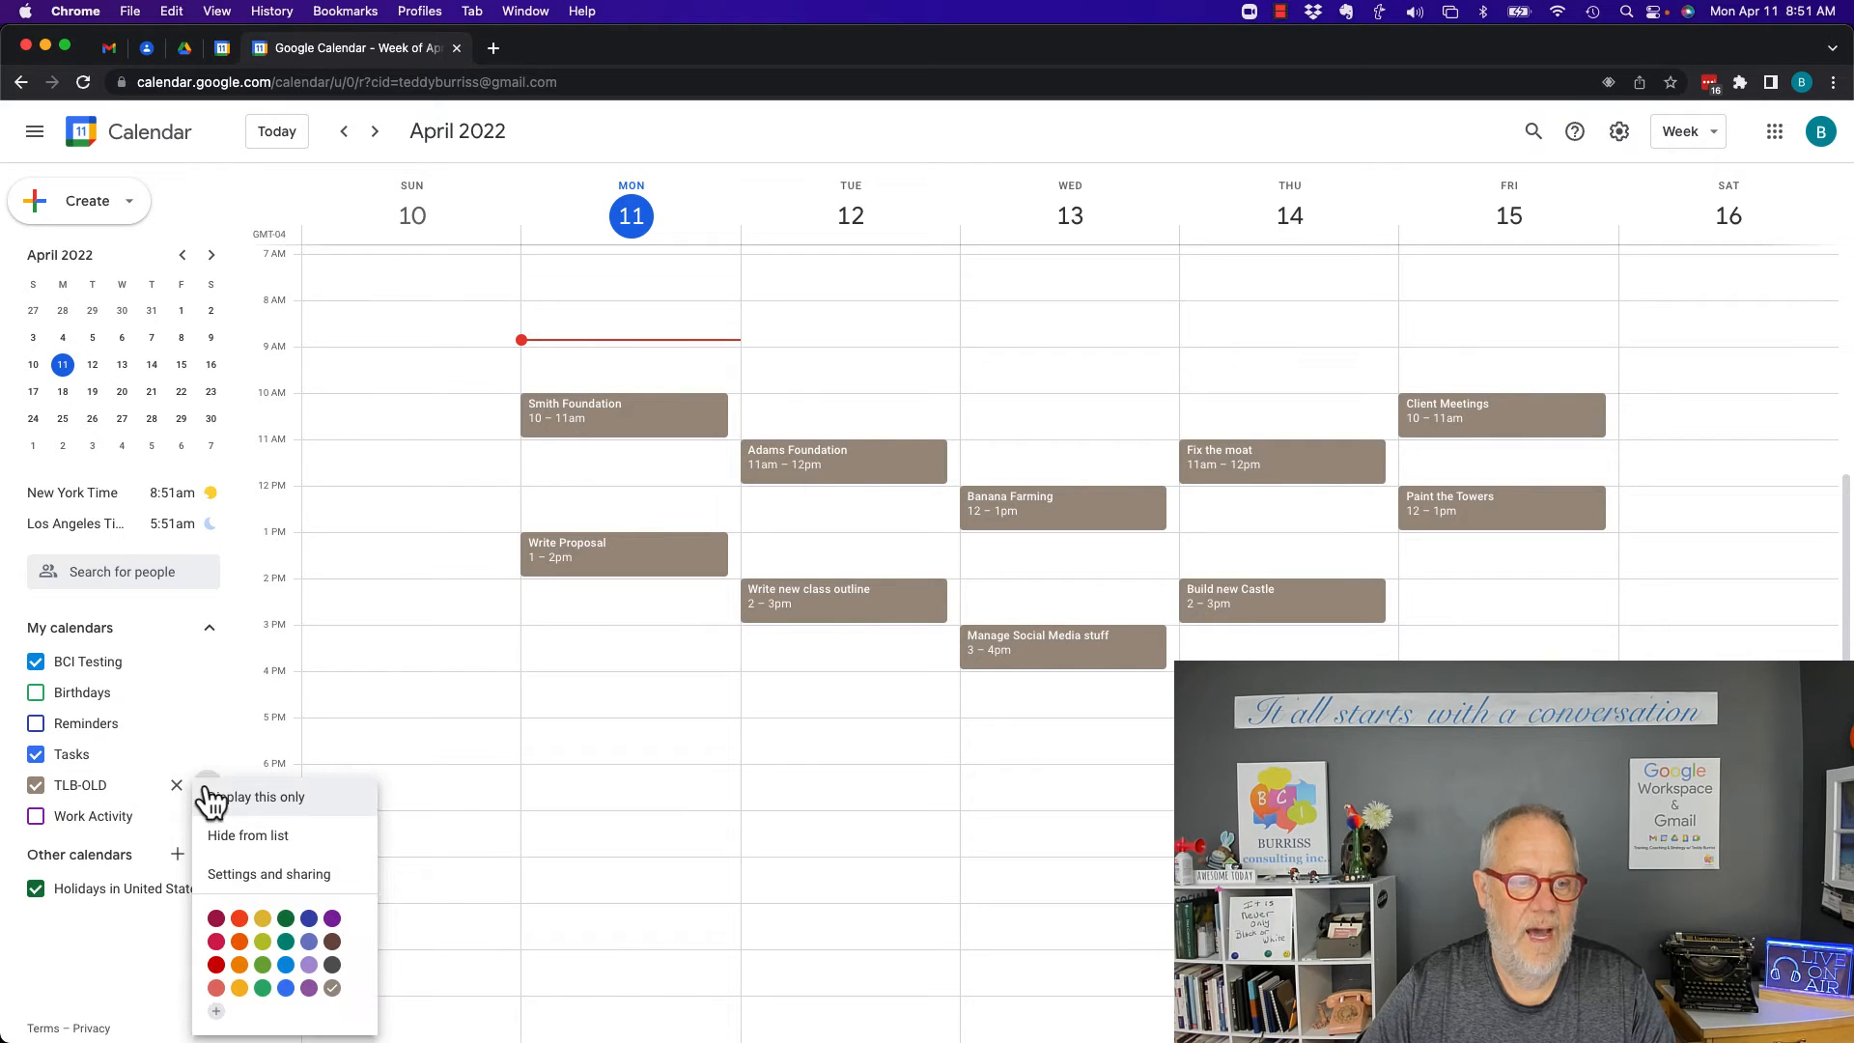
pyautogui.click(272, 874)
pyautogui.scroll(-10, 791, 640)
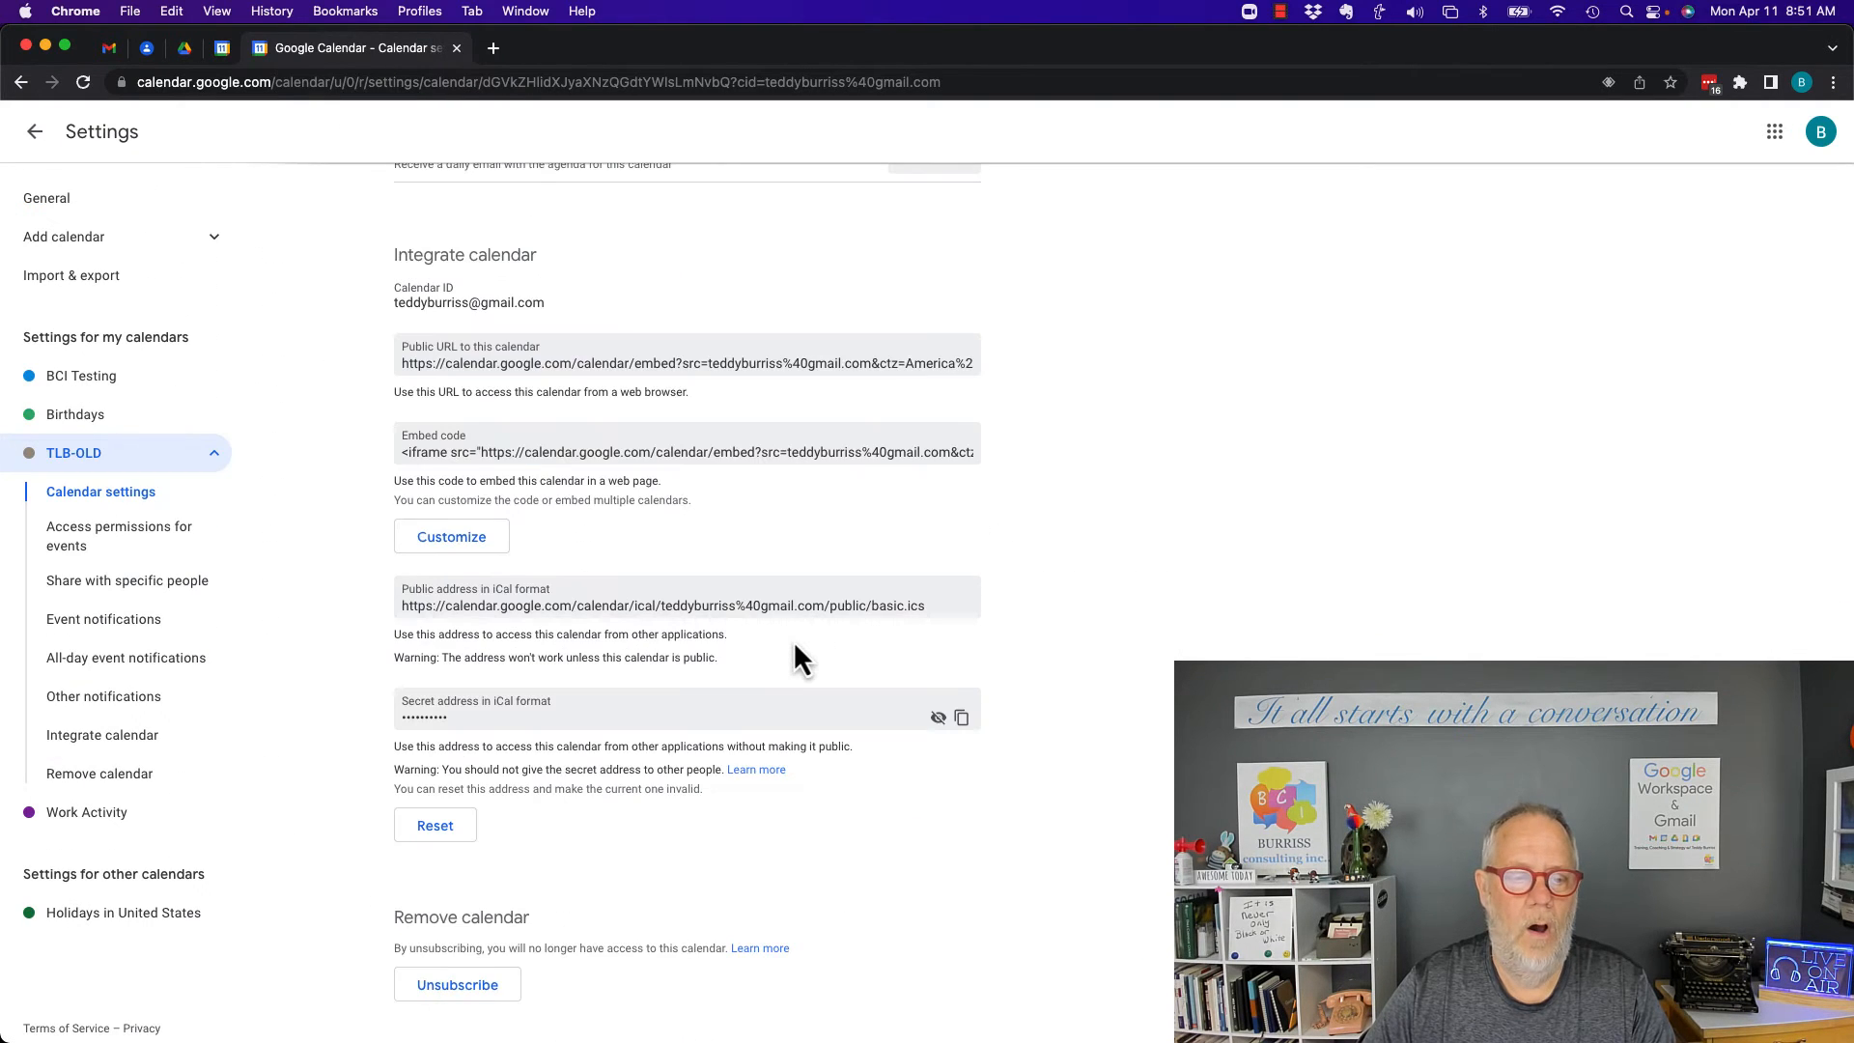
pyautogui.click(452, 988)
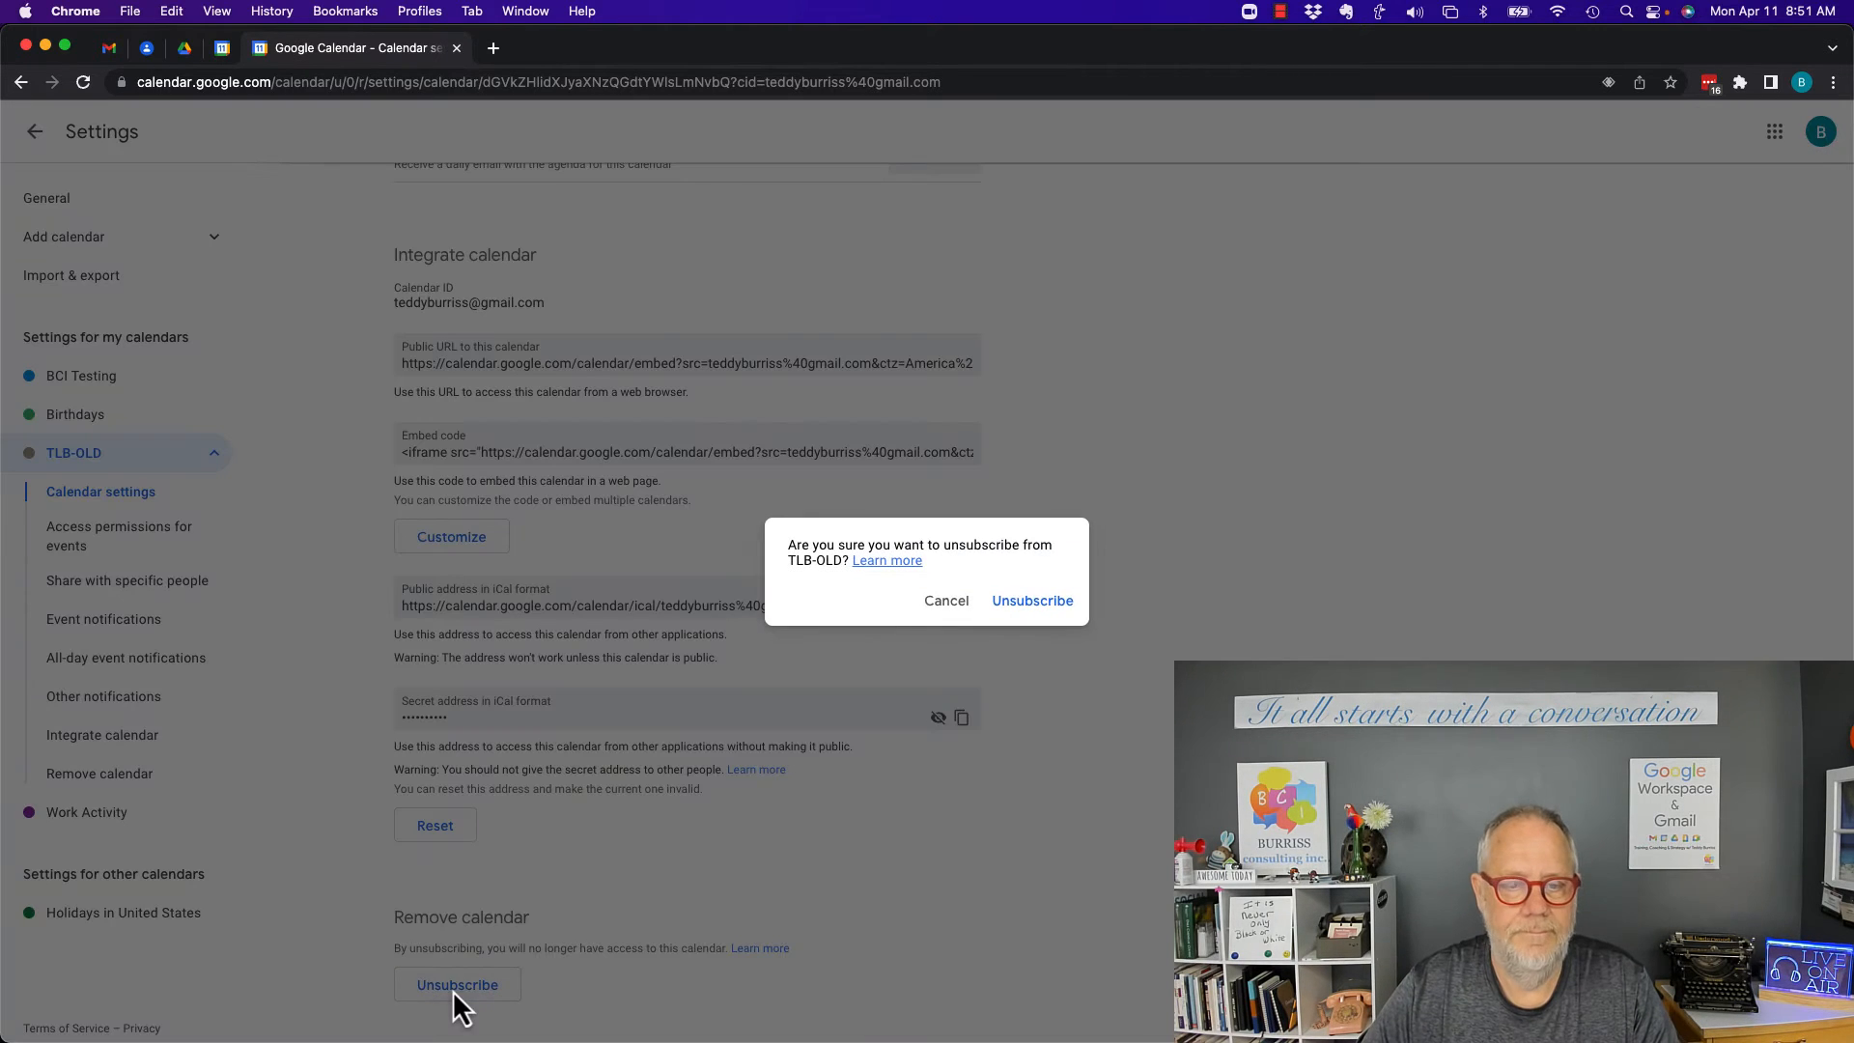
pyautogui.click(1052, 600)
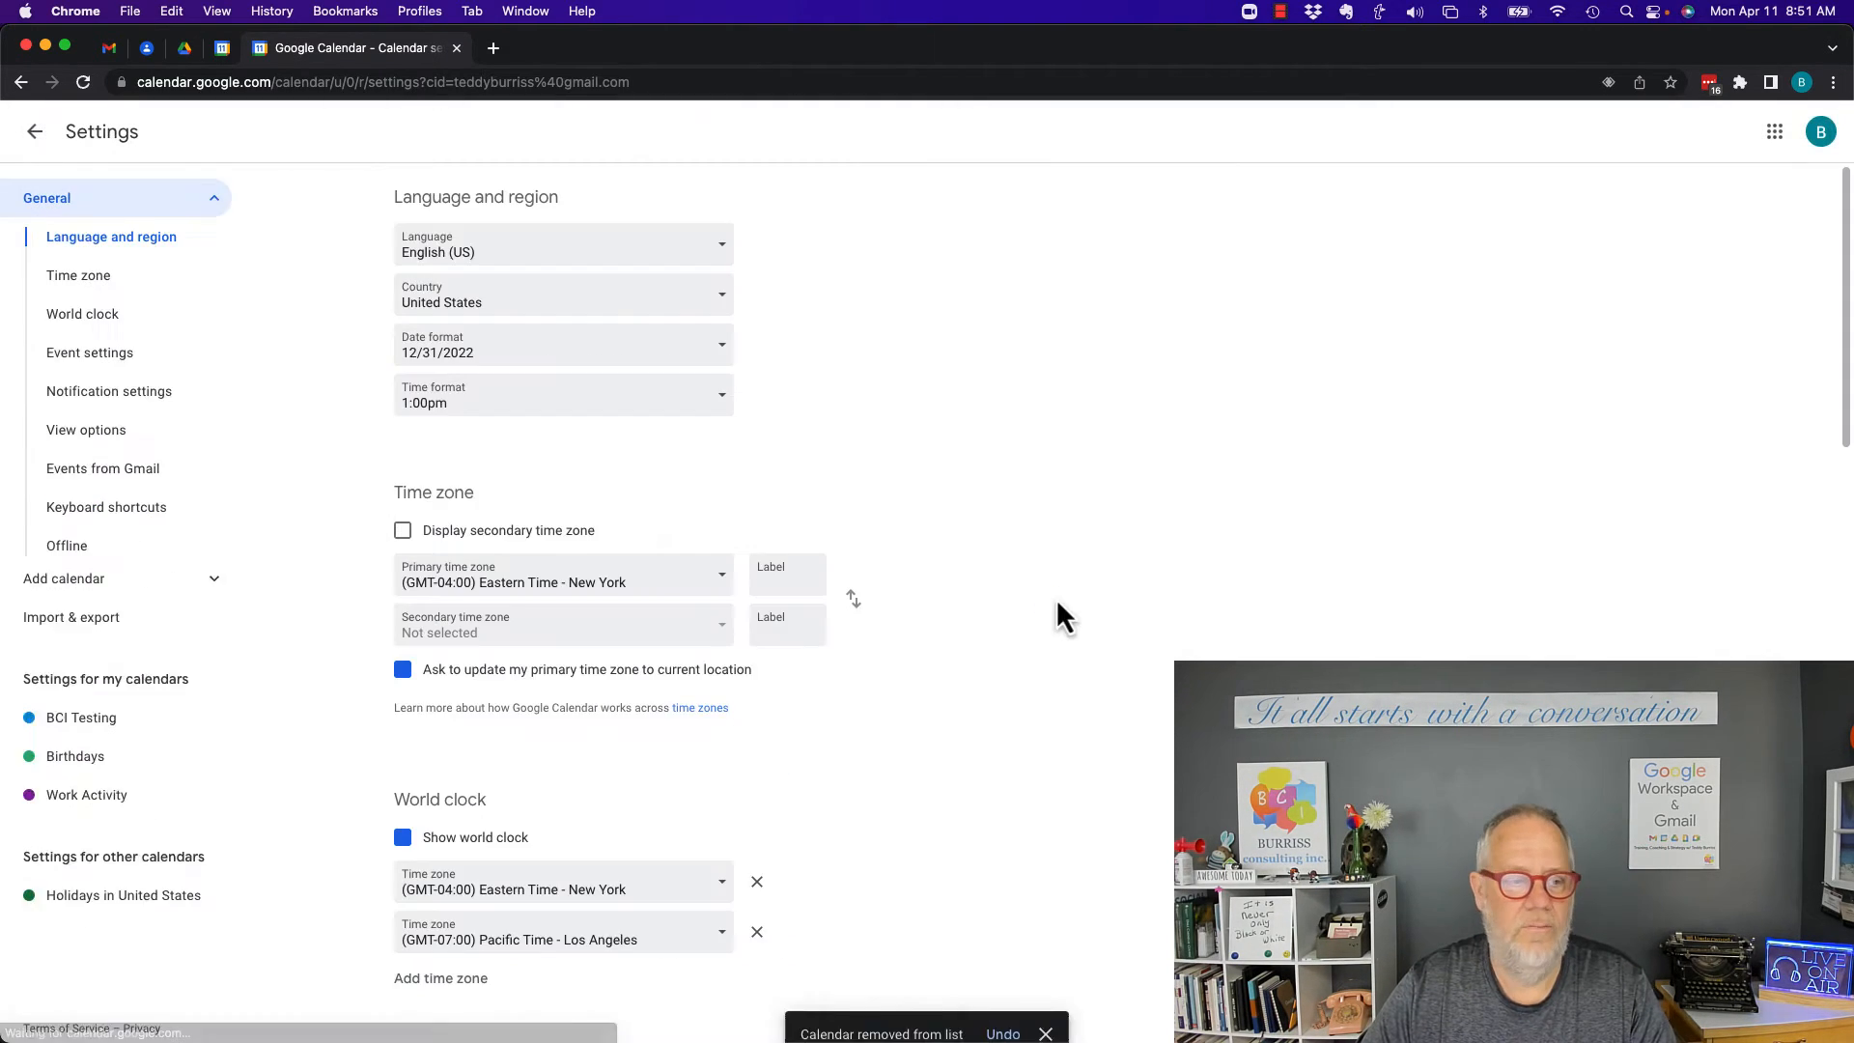
pyautogui.click(35, 131)
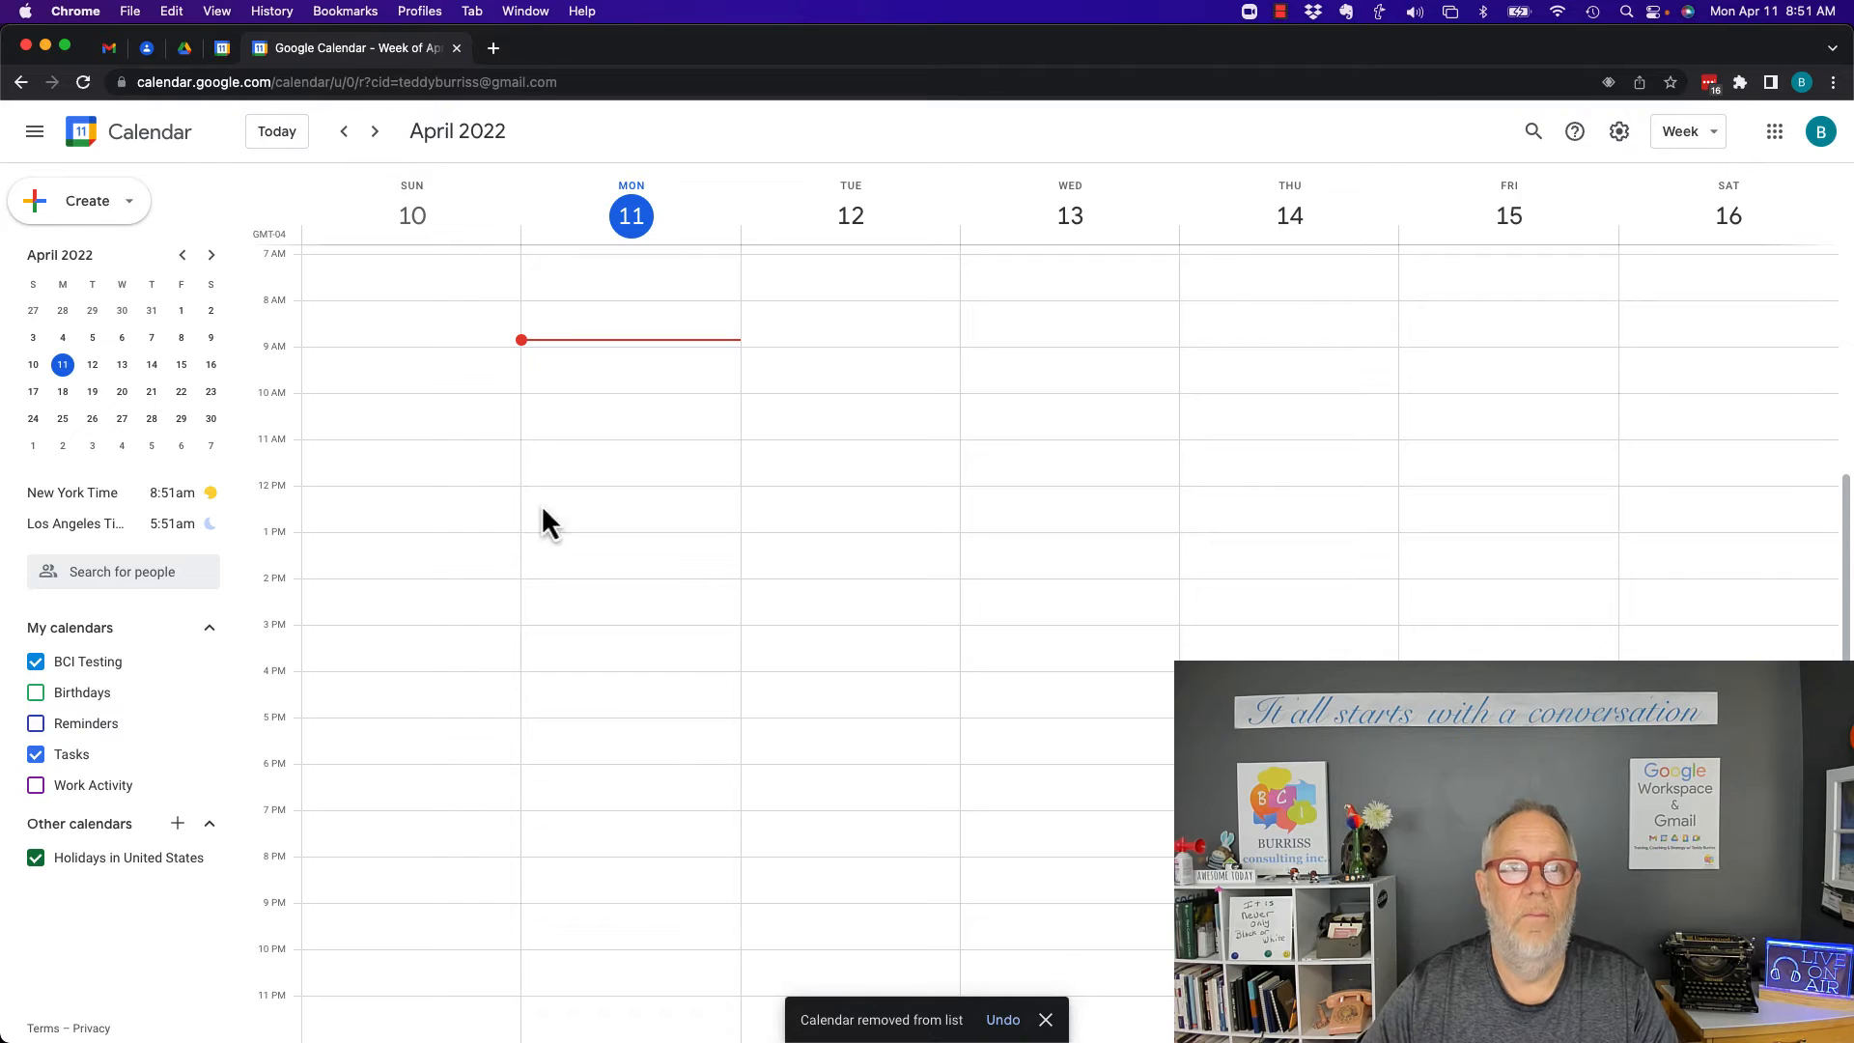
# Switch to the first account's Google Calendar window and open its calendar settings
pyautogui.click(529, 11)
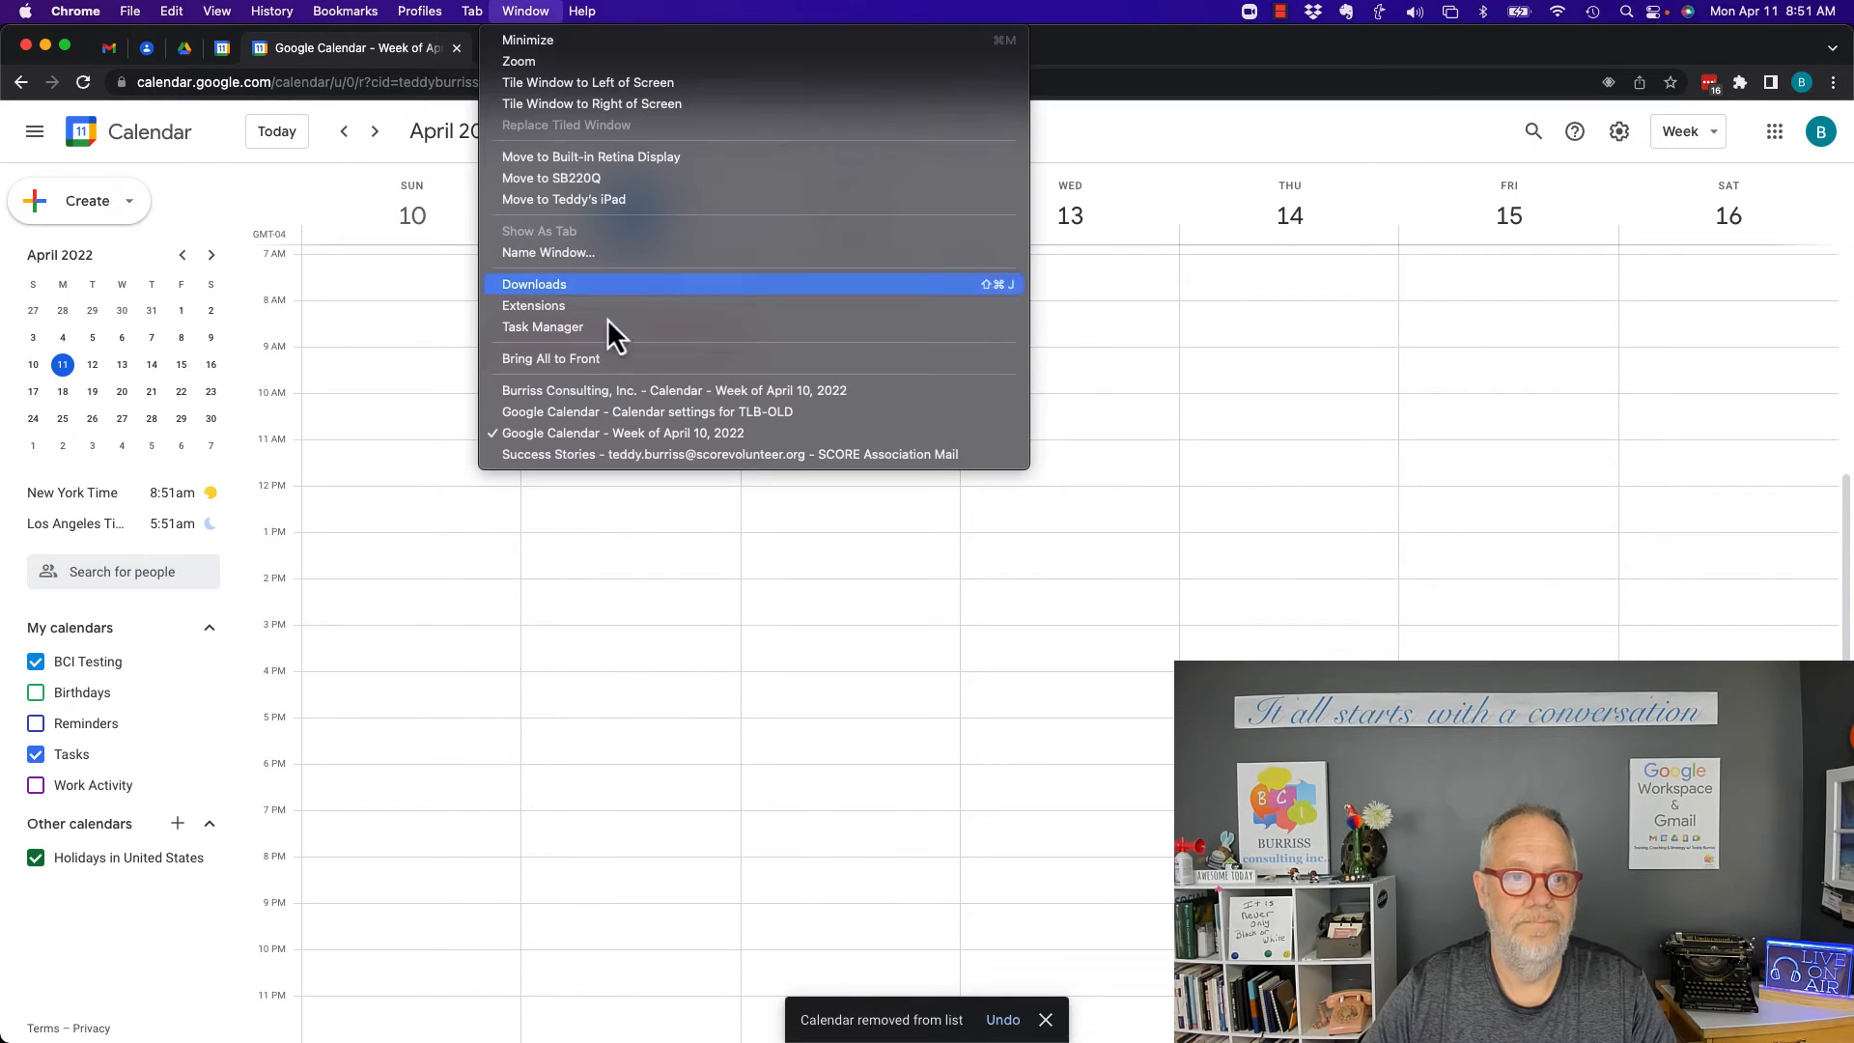
pyautogui.click(583, 413)
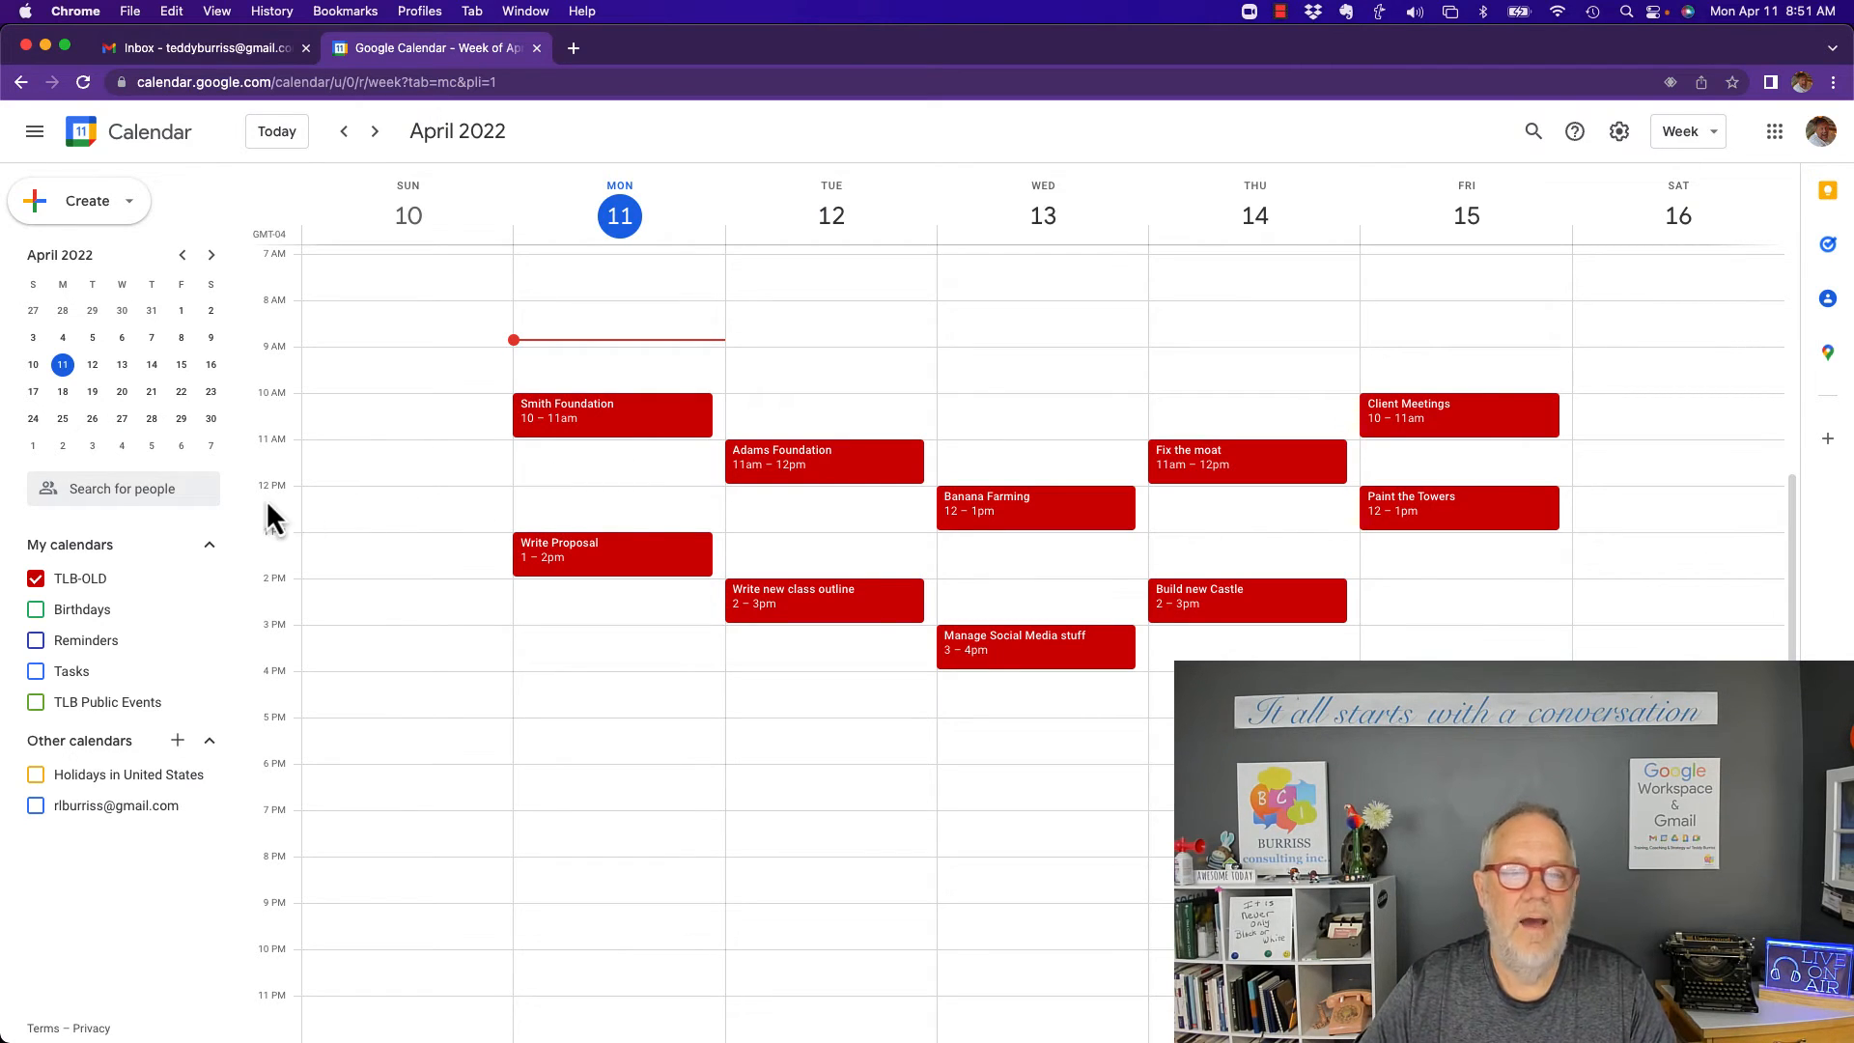
pyautogui.click(1620, 135)
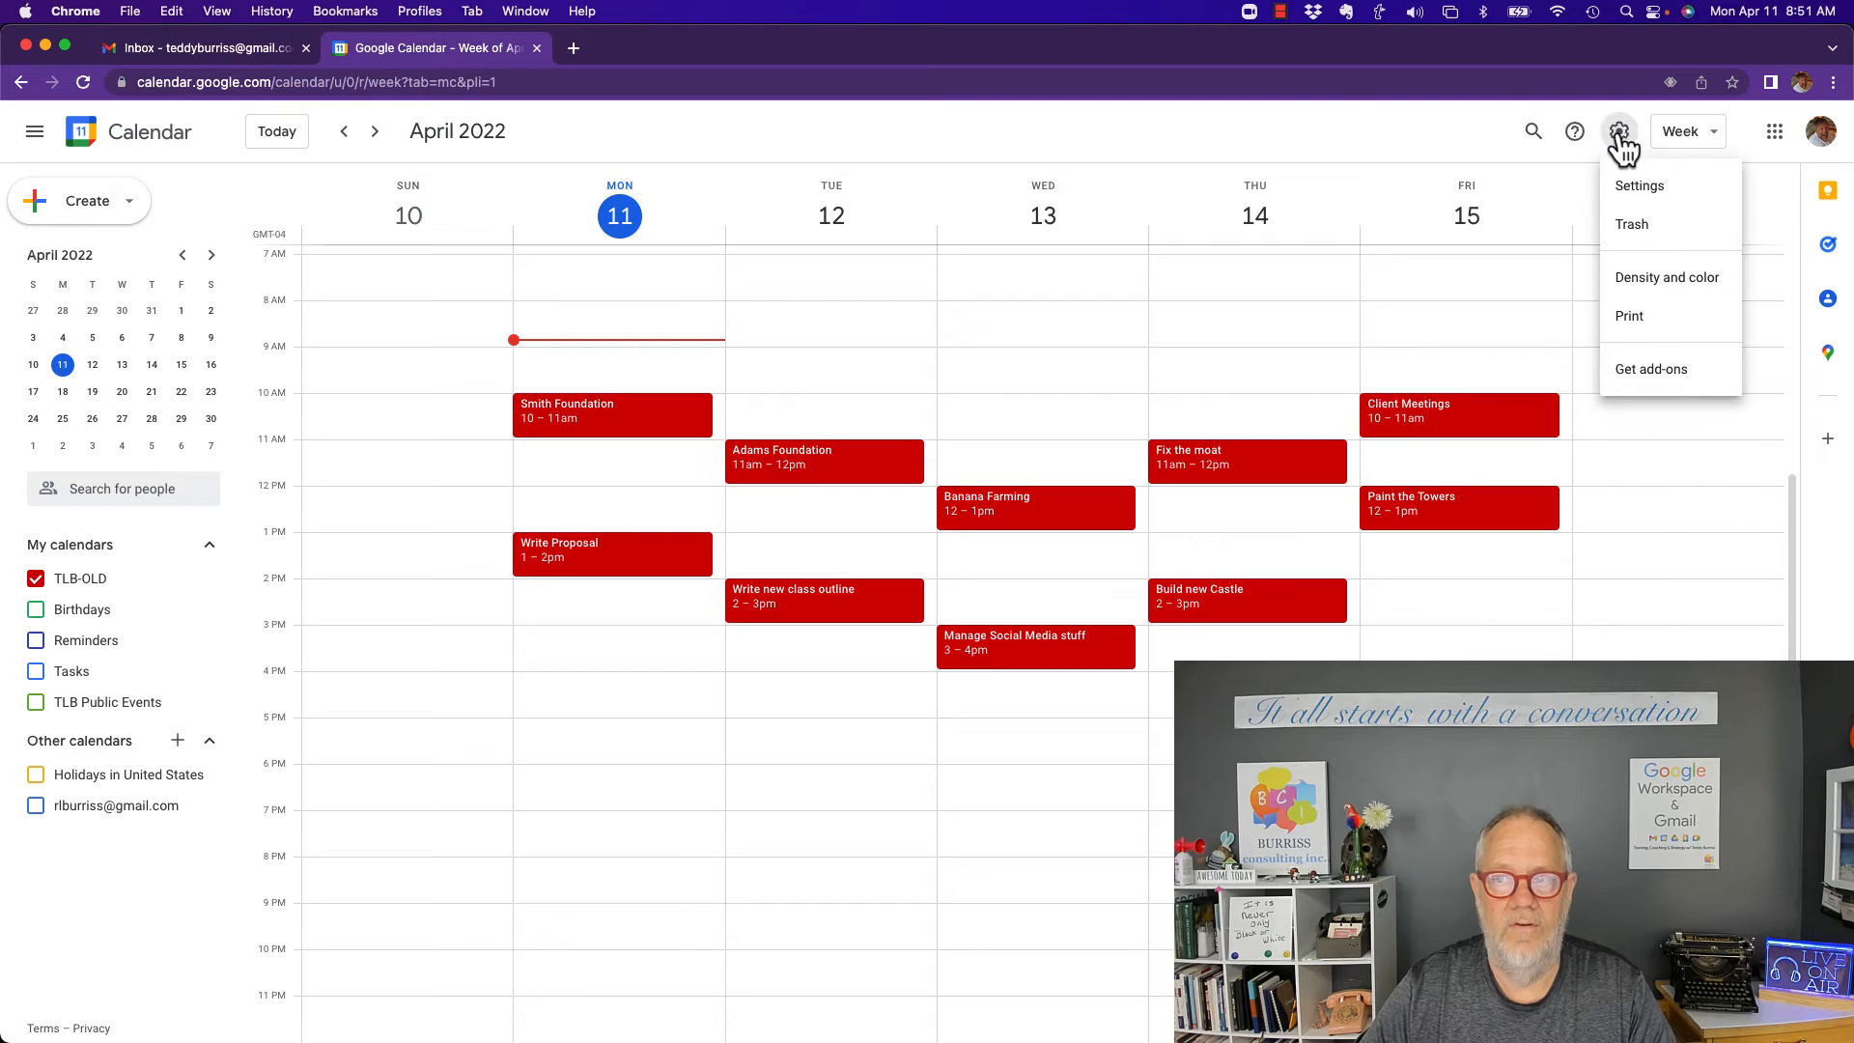
pyautogui.click(1641, 191)
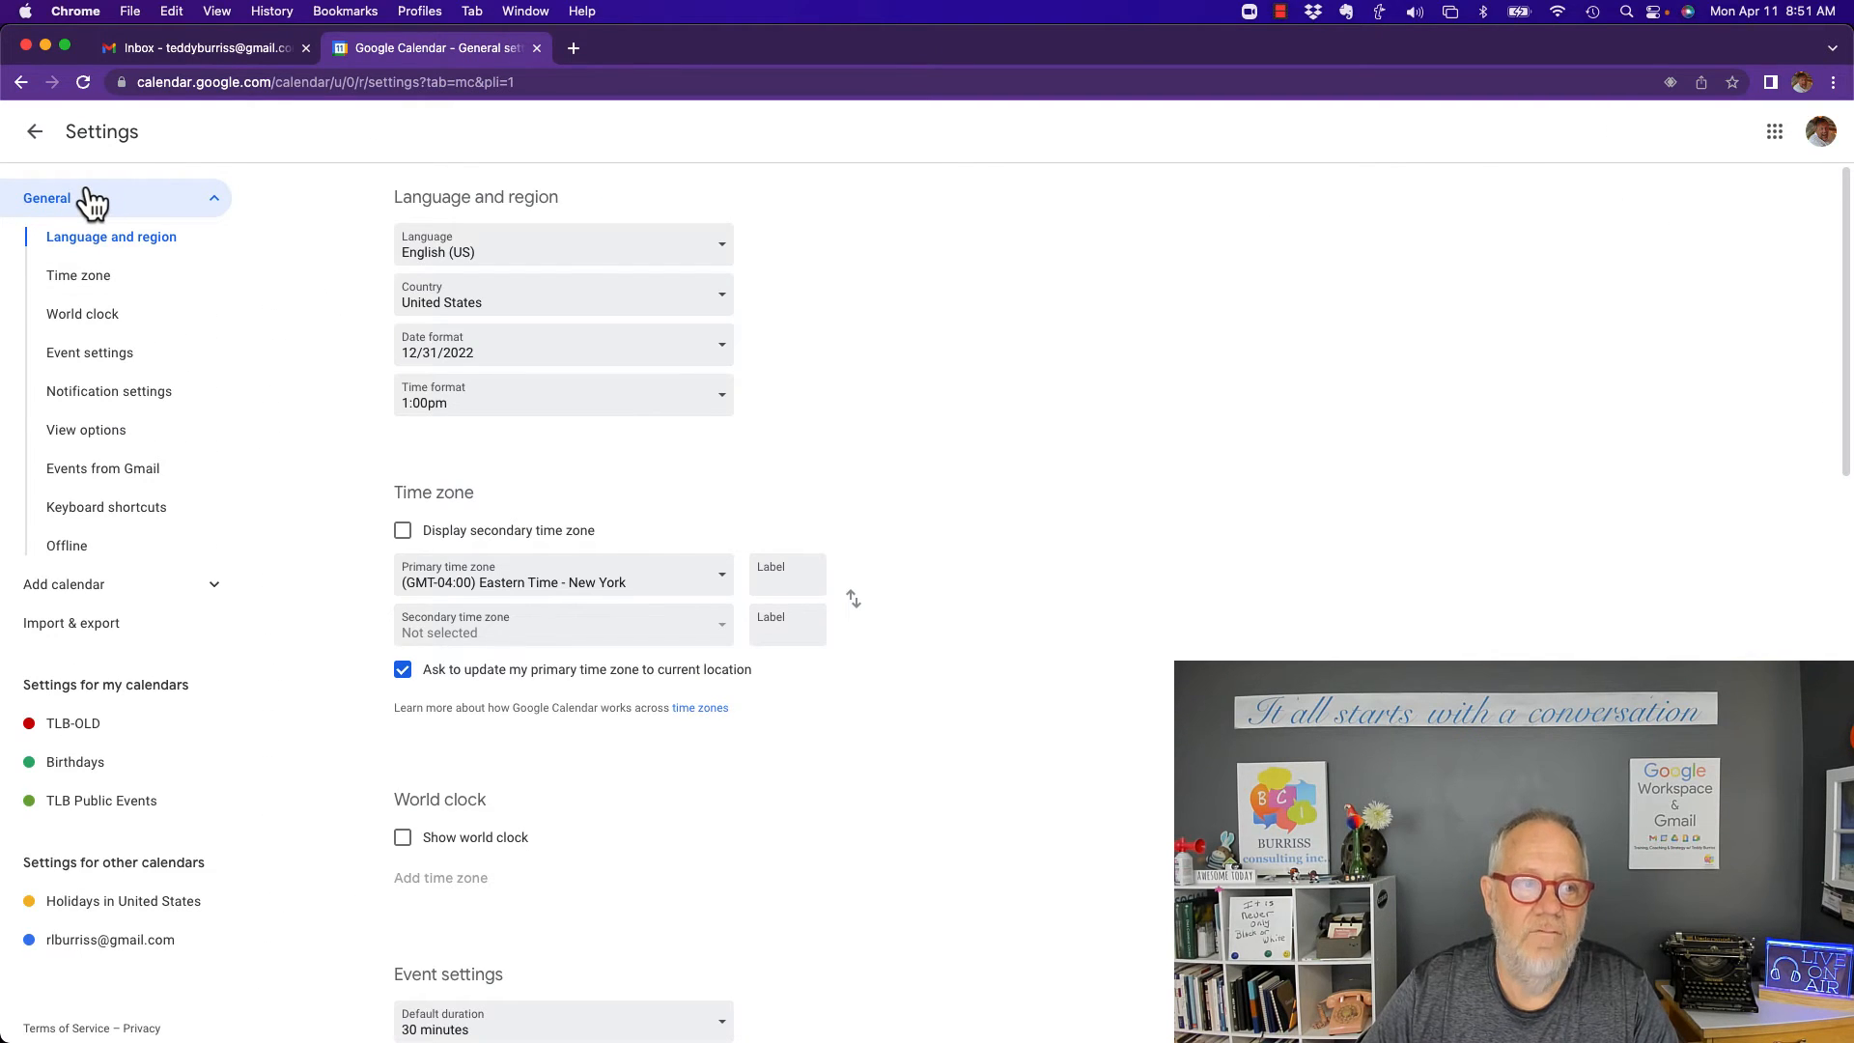
# Look through the import and export options, the TLB-OLD calendar's settings and the general settings
pyautogui.click(101, 633)
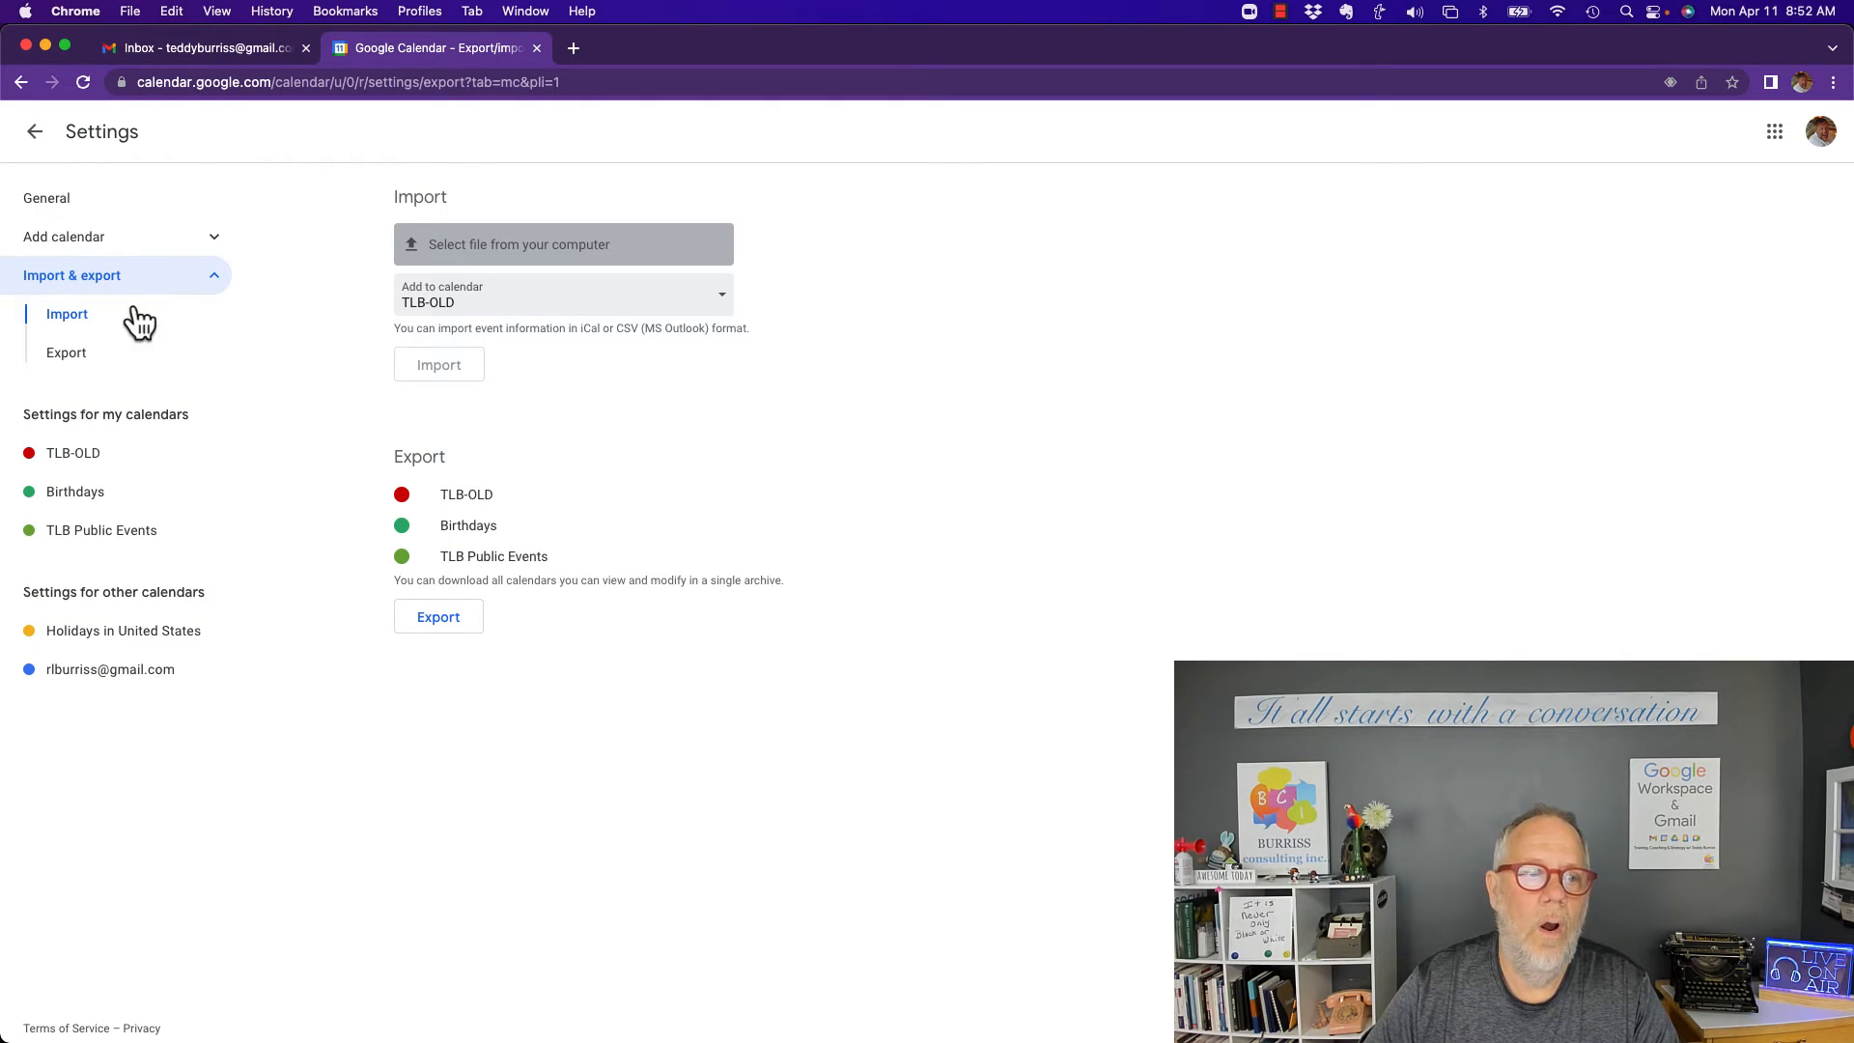
pyautogui.click(89, 467)
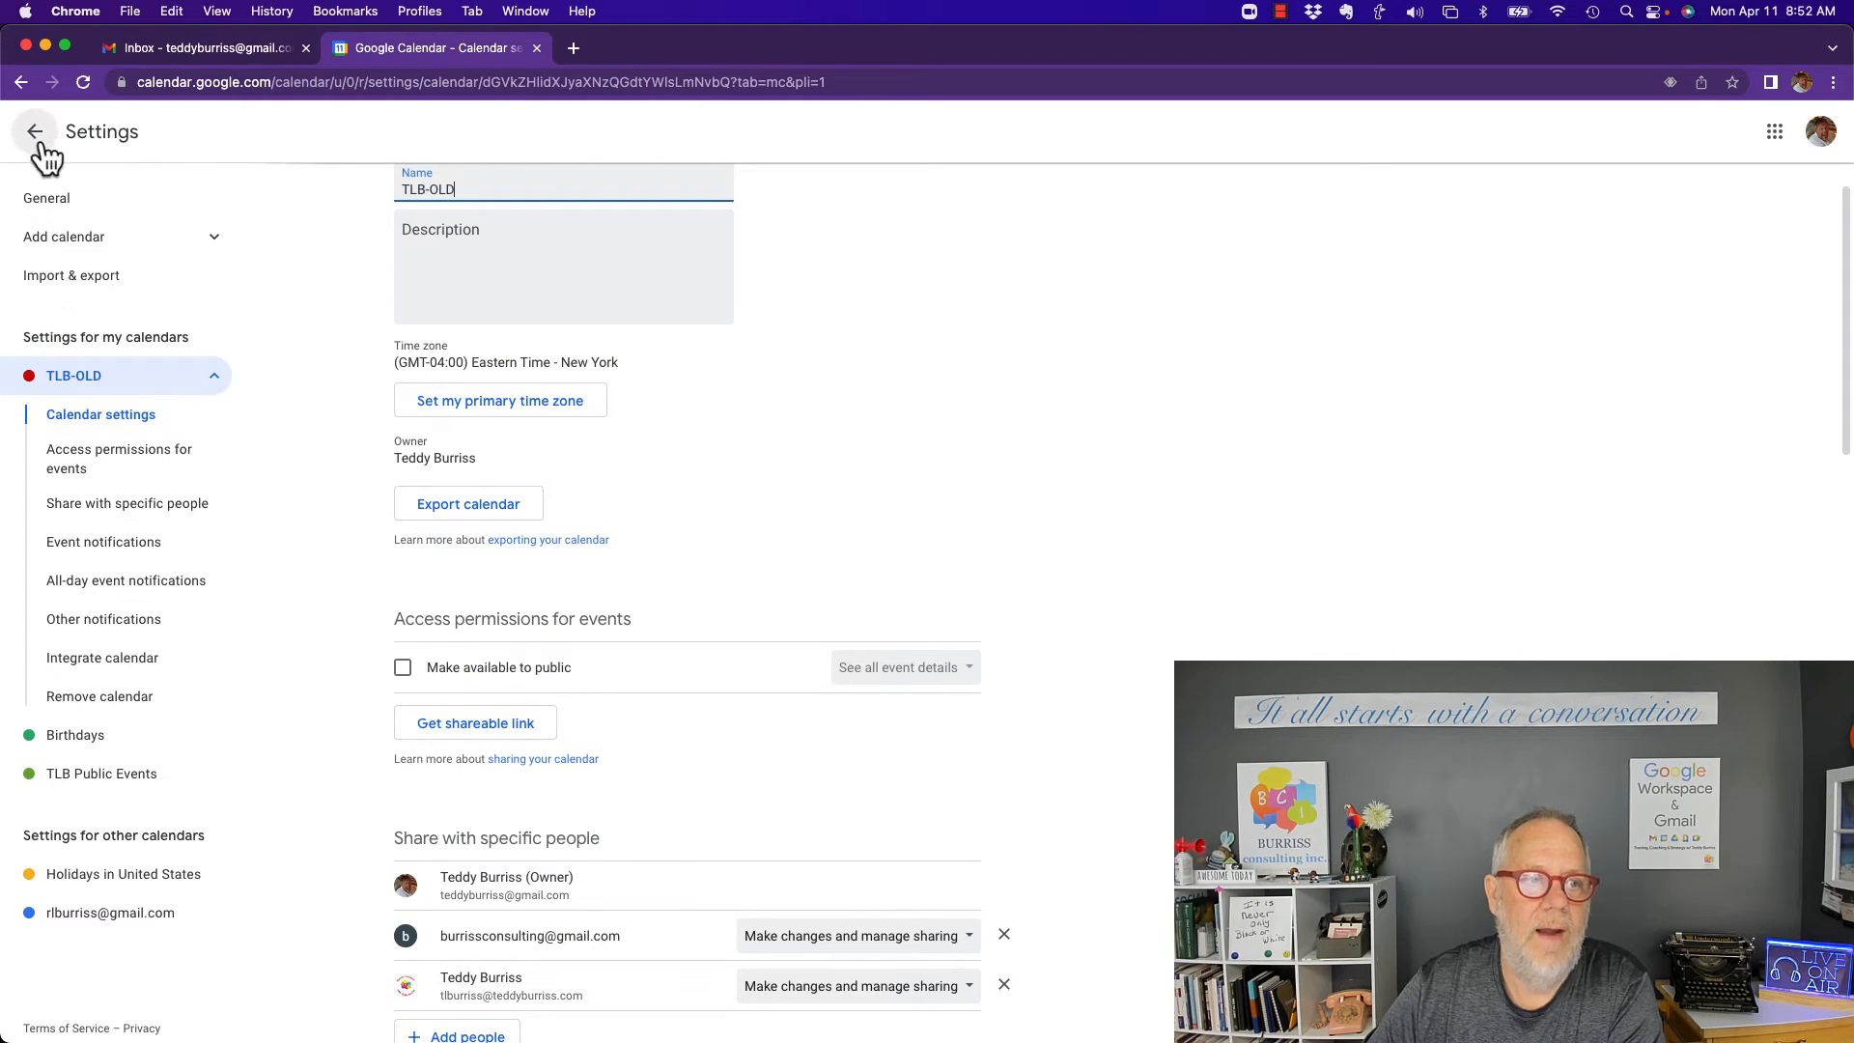
pyautogui.click(56, 200)
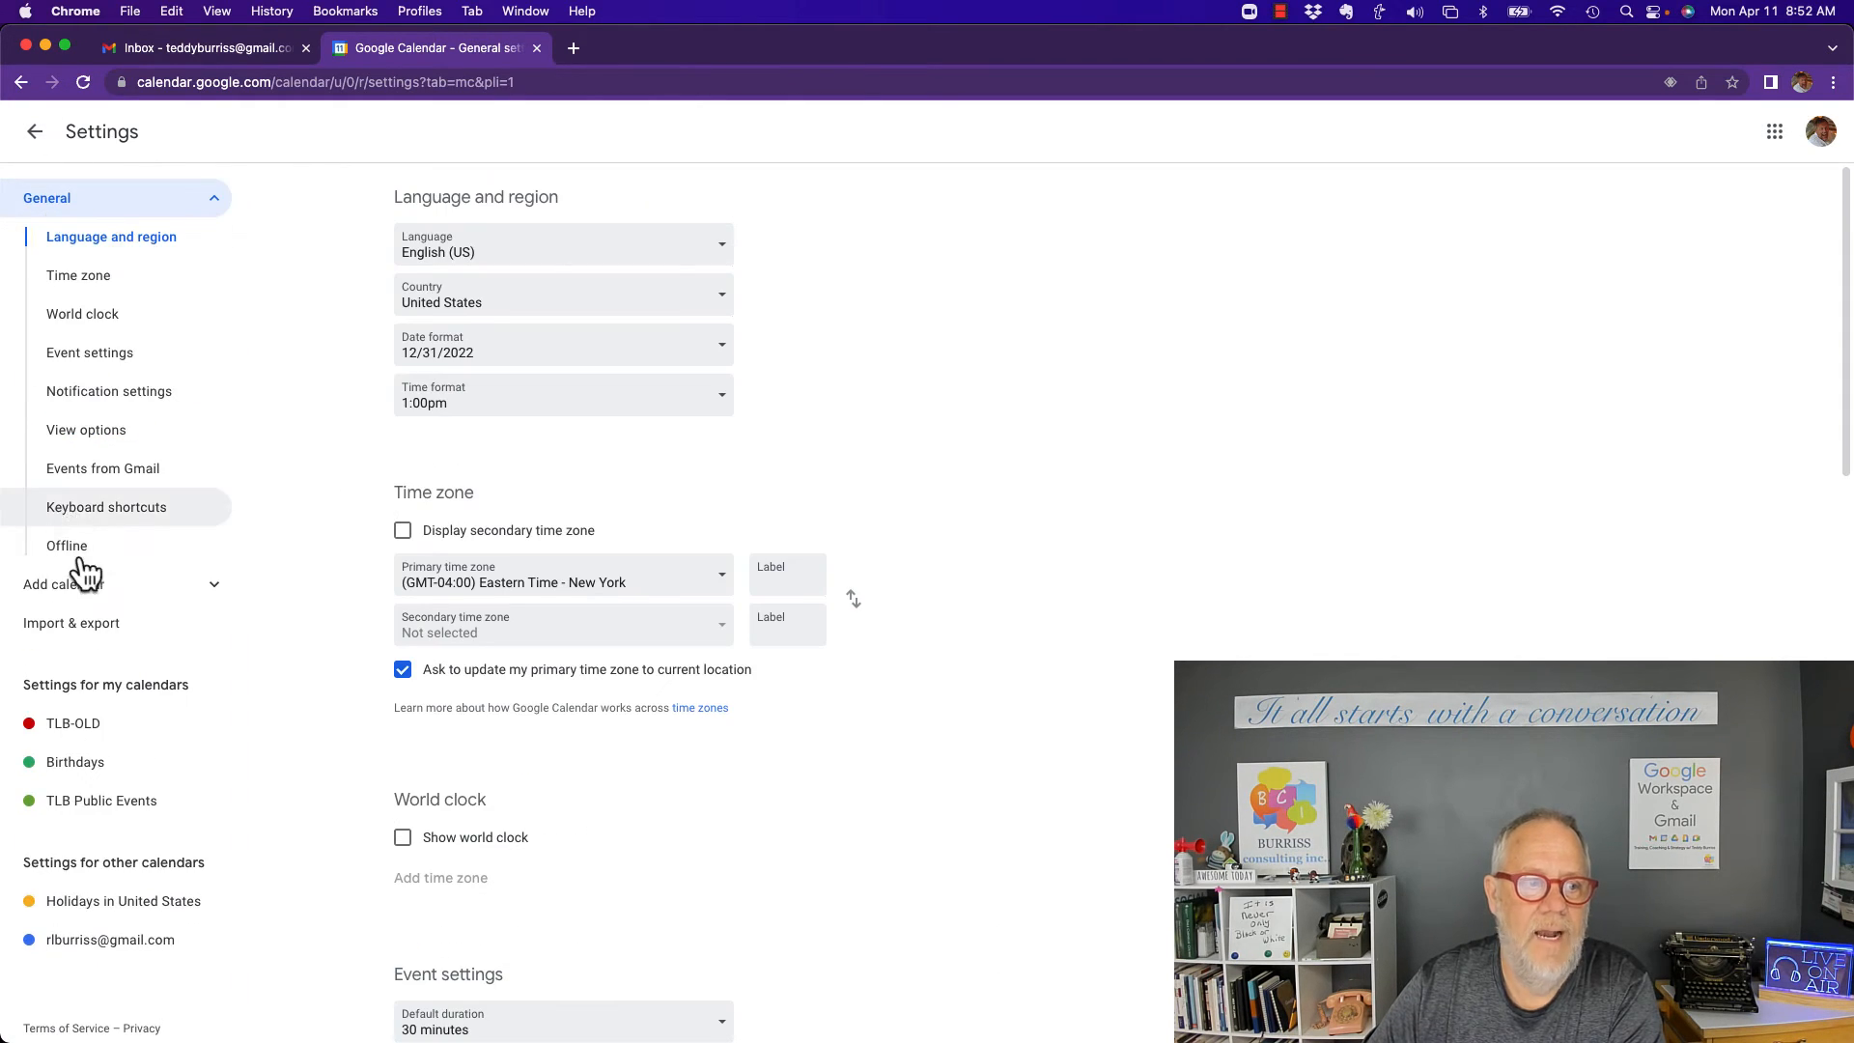
pyautogui.click(89, 624)
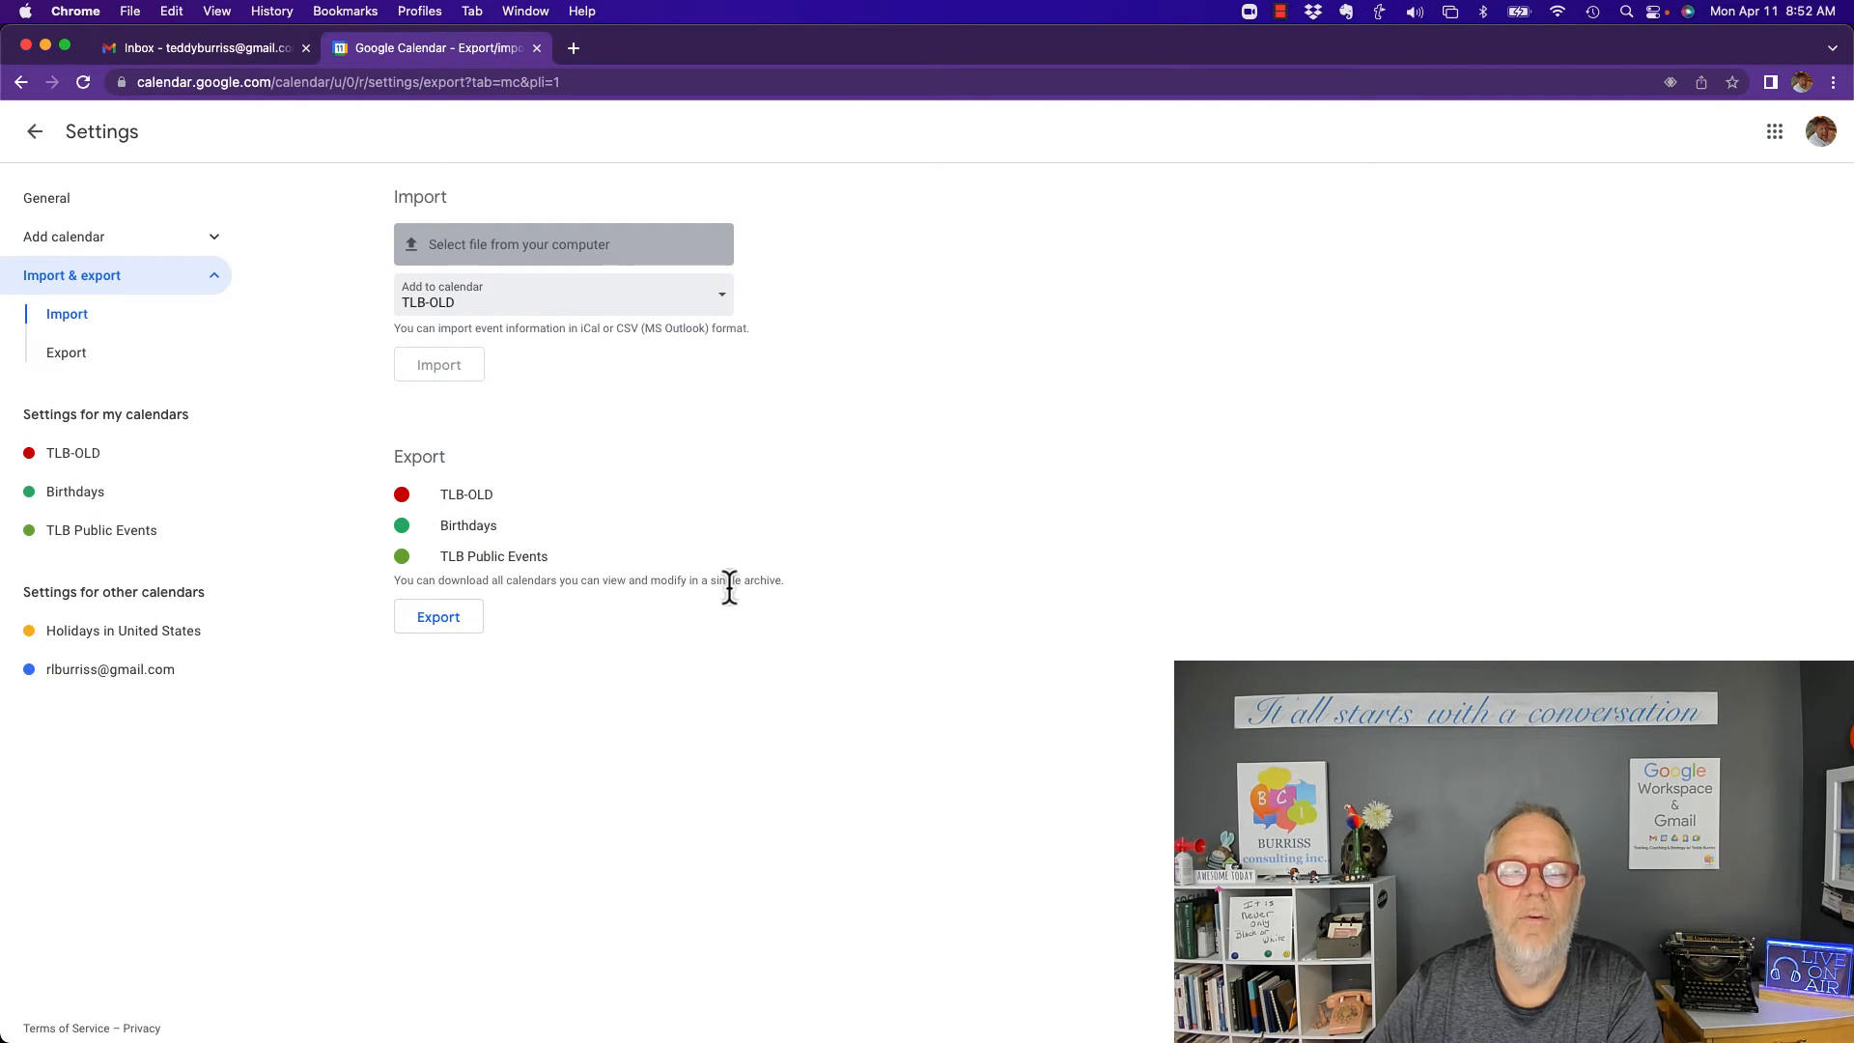
# Export only the TLB-OLD calendar from its own settings and show the downloaded zip archive in Finder
pyautogui.click(73, 454)
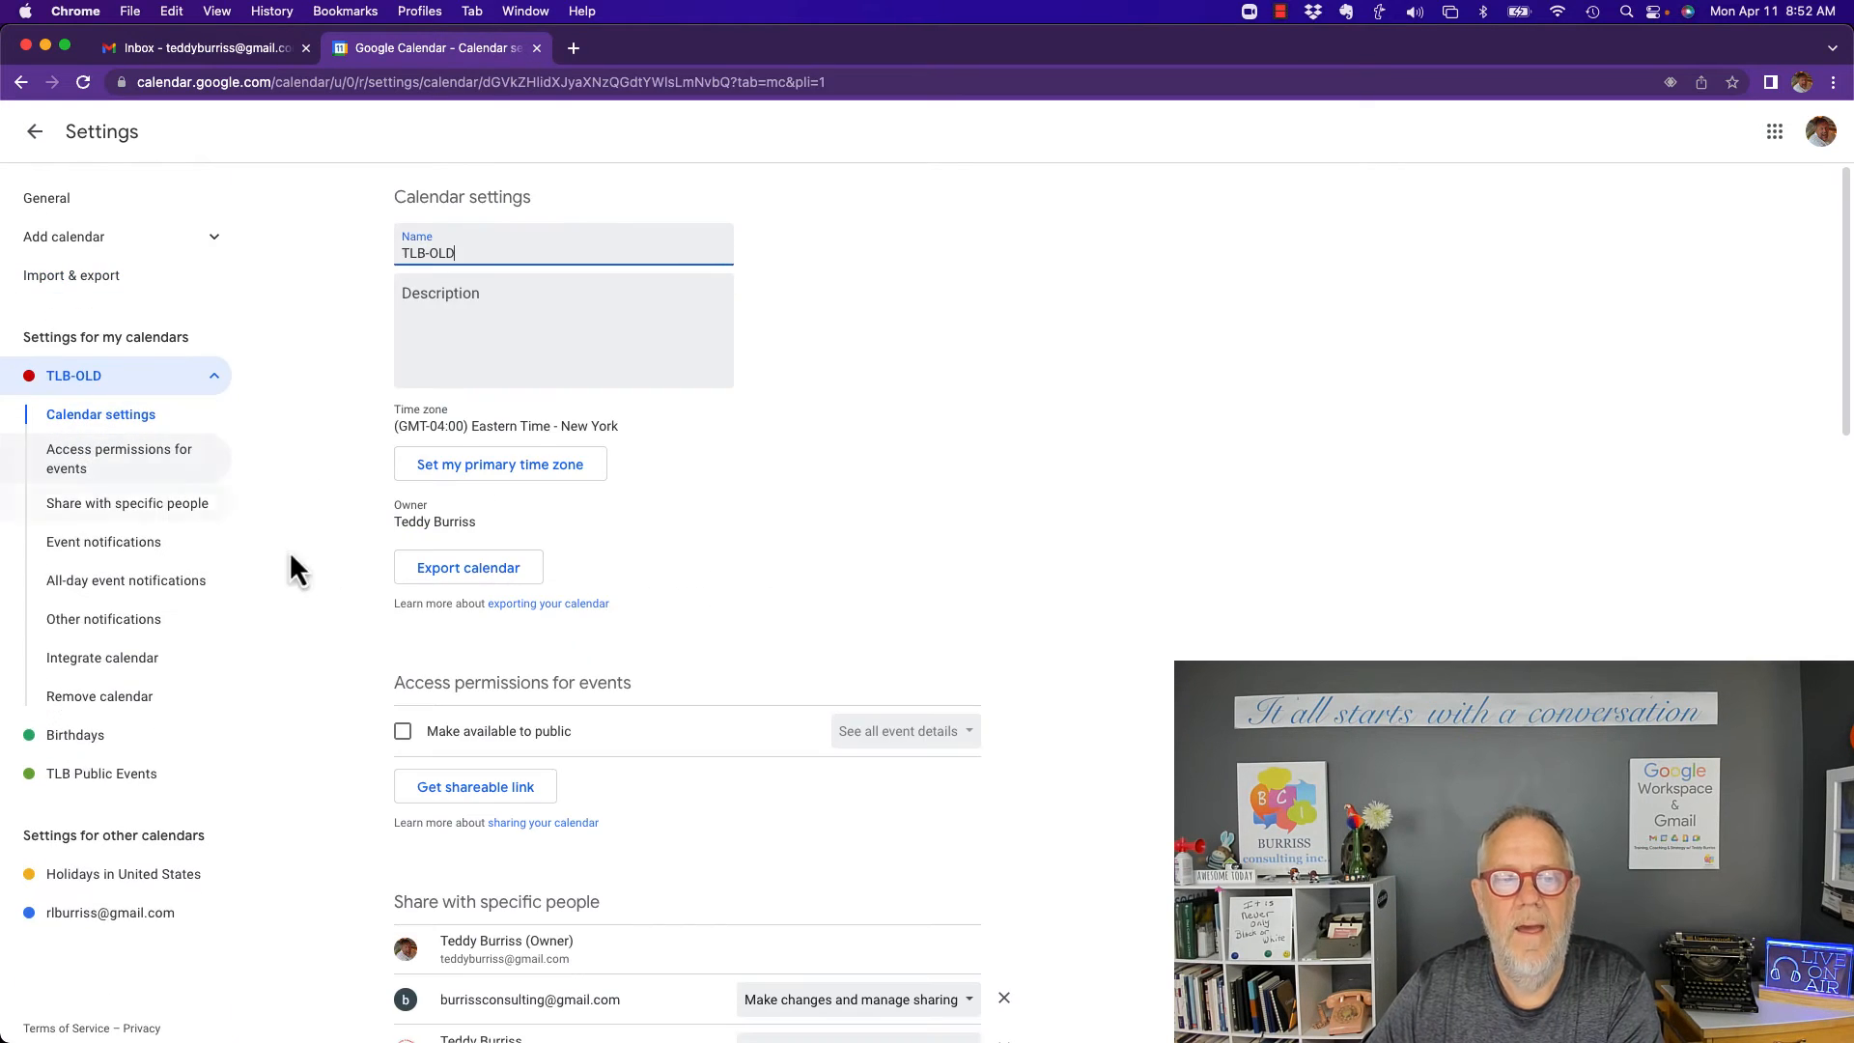
pyautogui.click(470, 578)
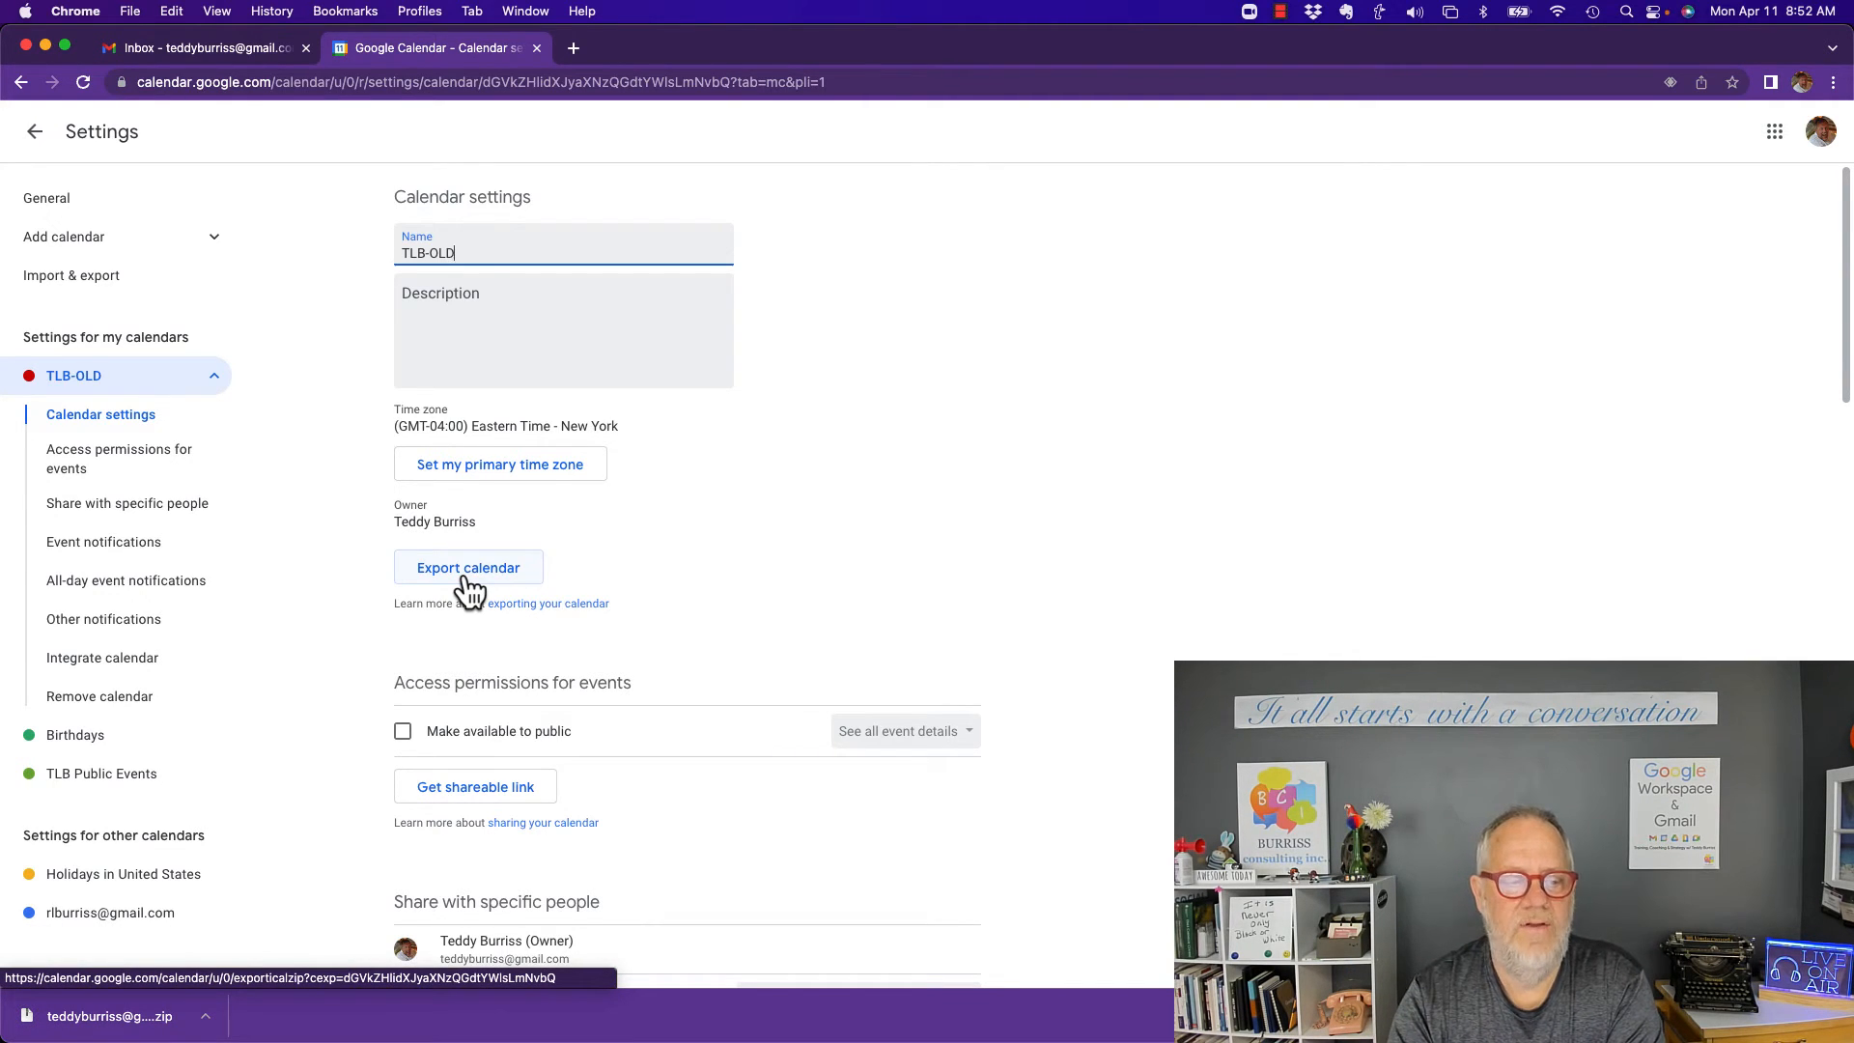
pyautogui.click(203, 1019)
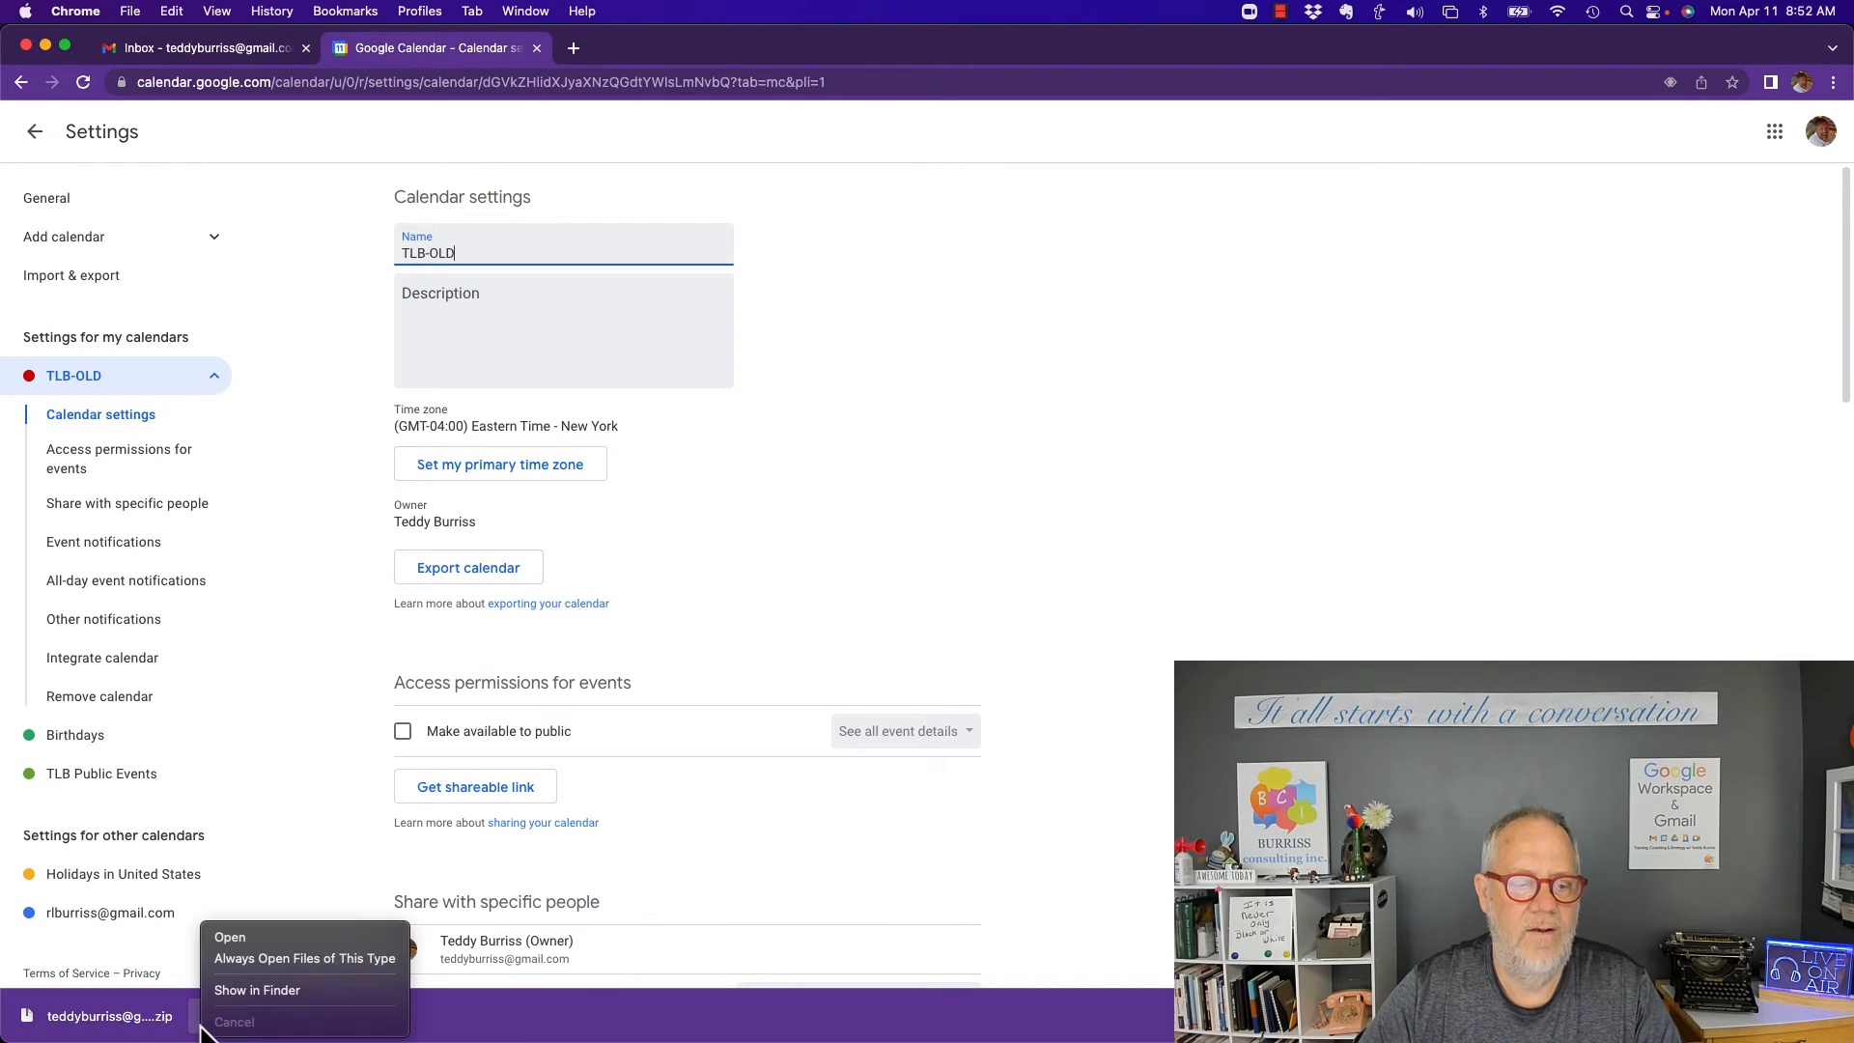
pyautogui.click(256, 990)
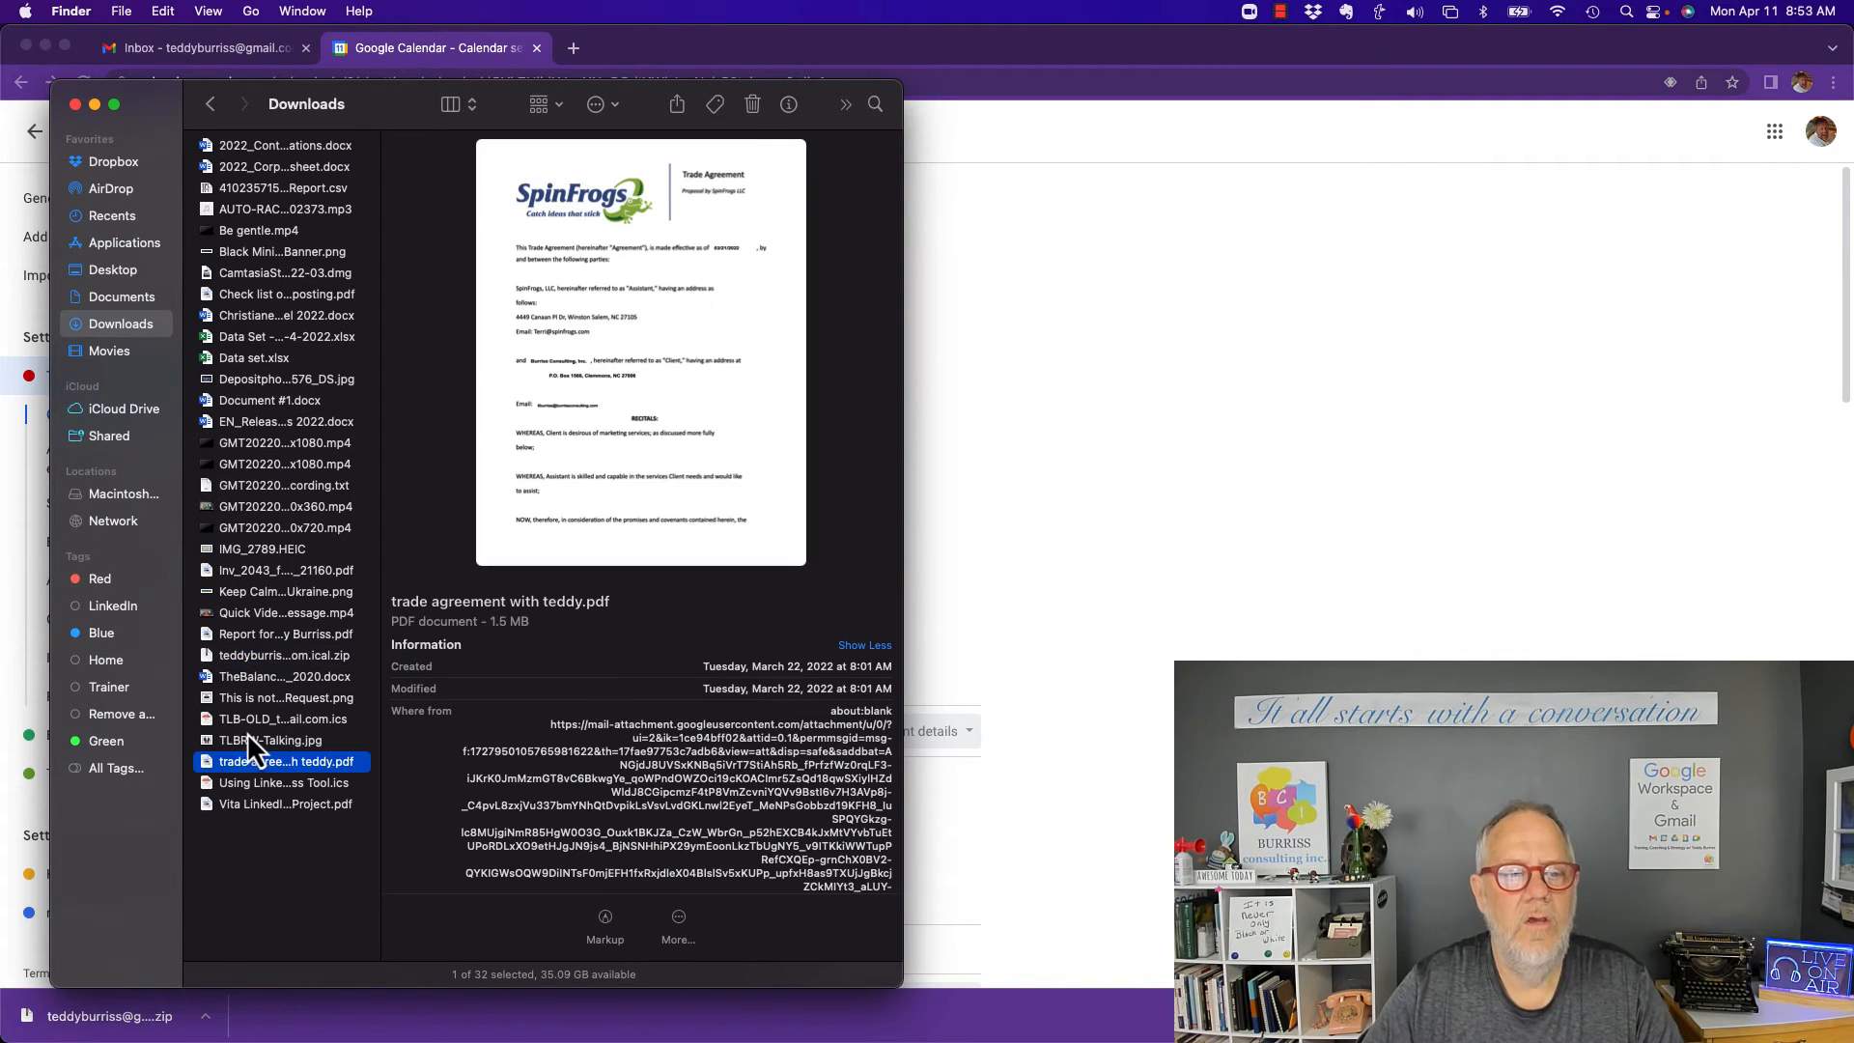
# Examine the exported zip archive and the TLB-OLD .ics file in Downloads, and close the Finder window
pyautogui.click(239, 722)
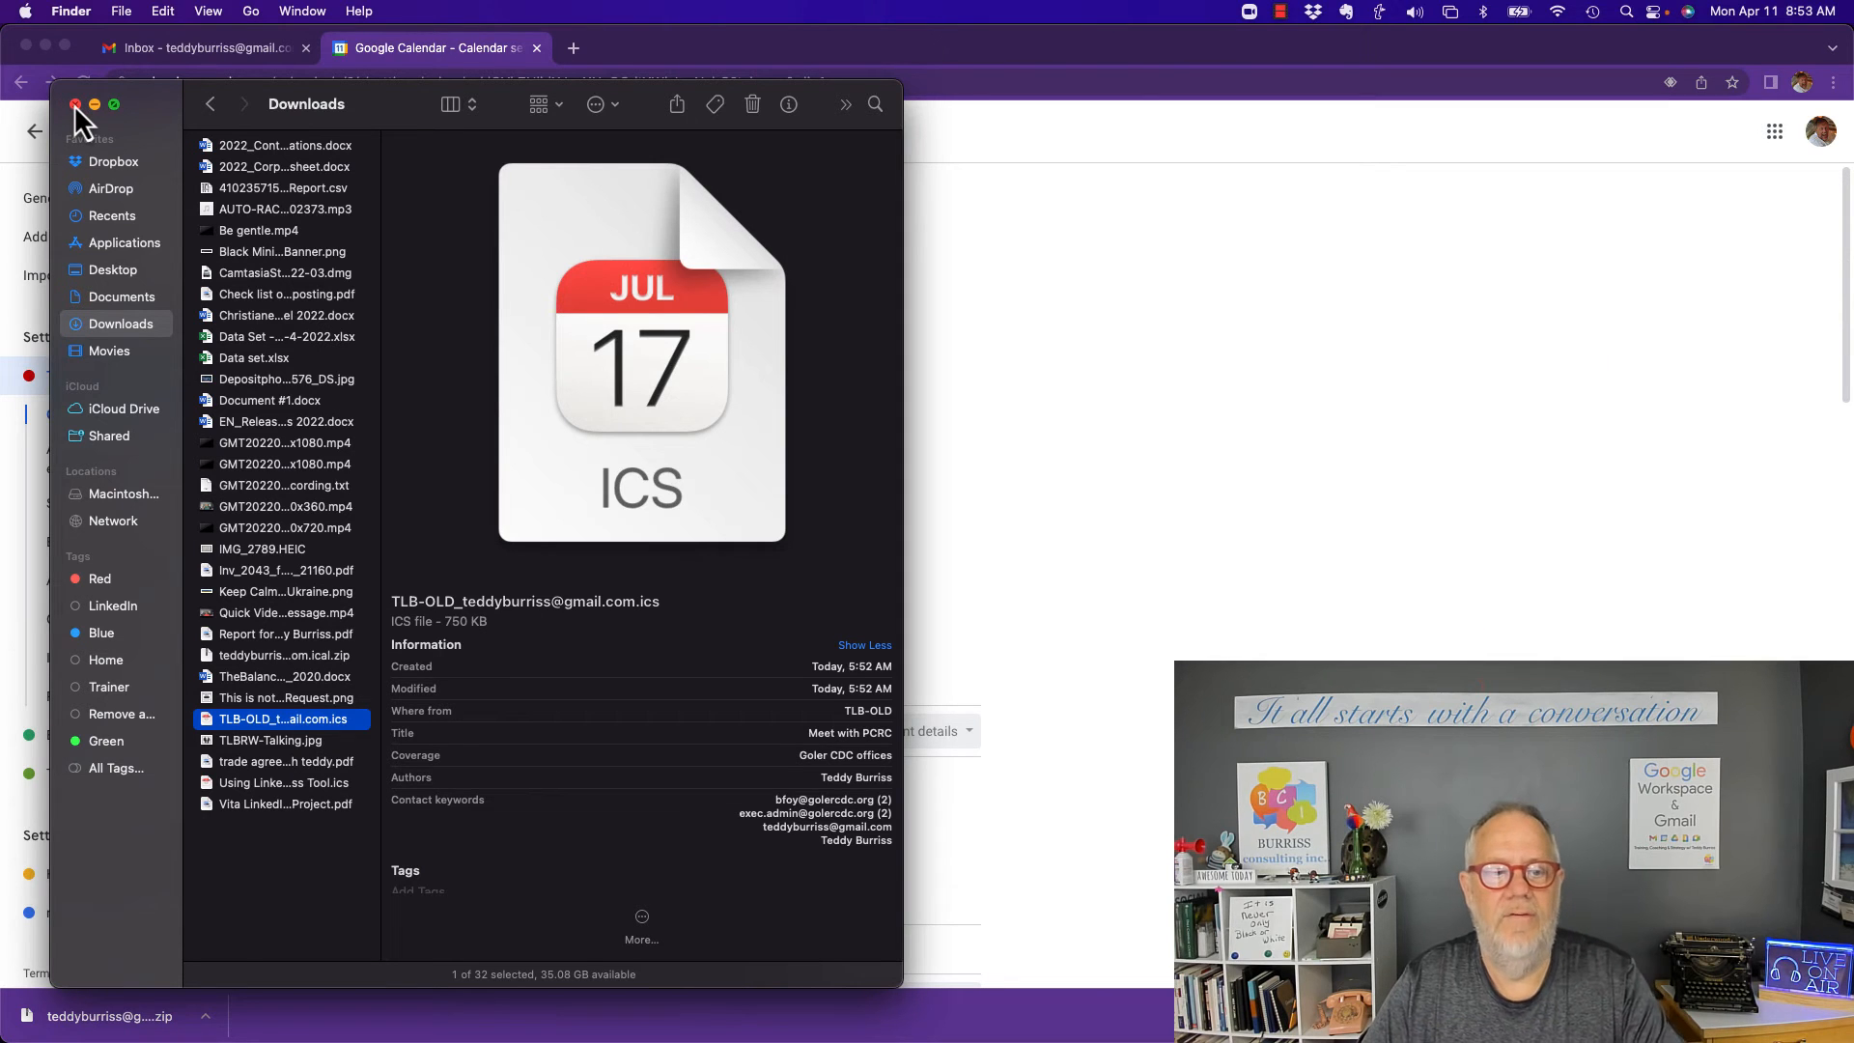
pyautogui.click(273, 656)
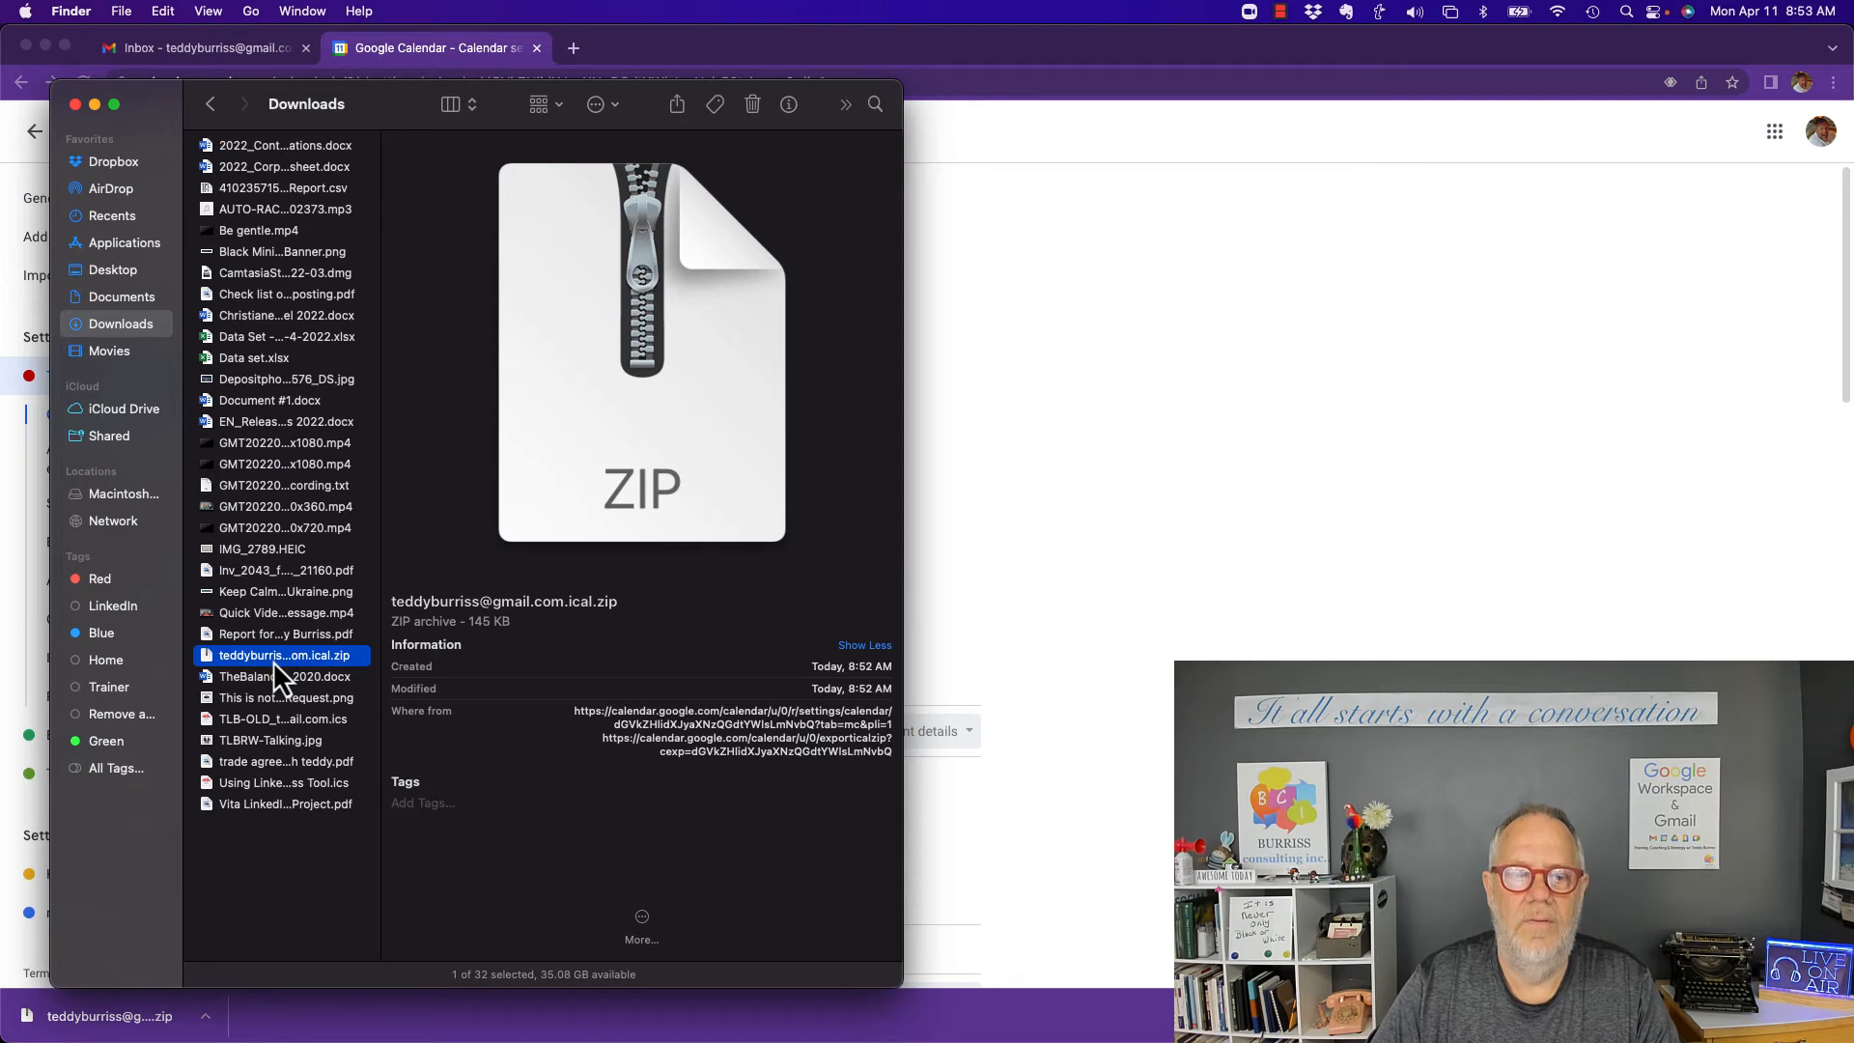
pyautogui.click(248, 721)
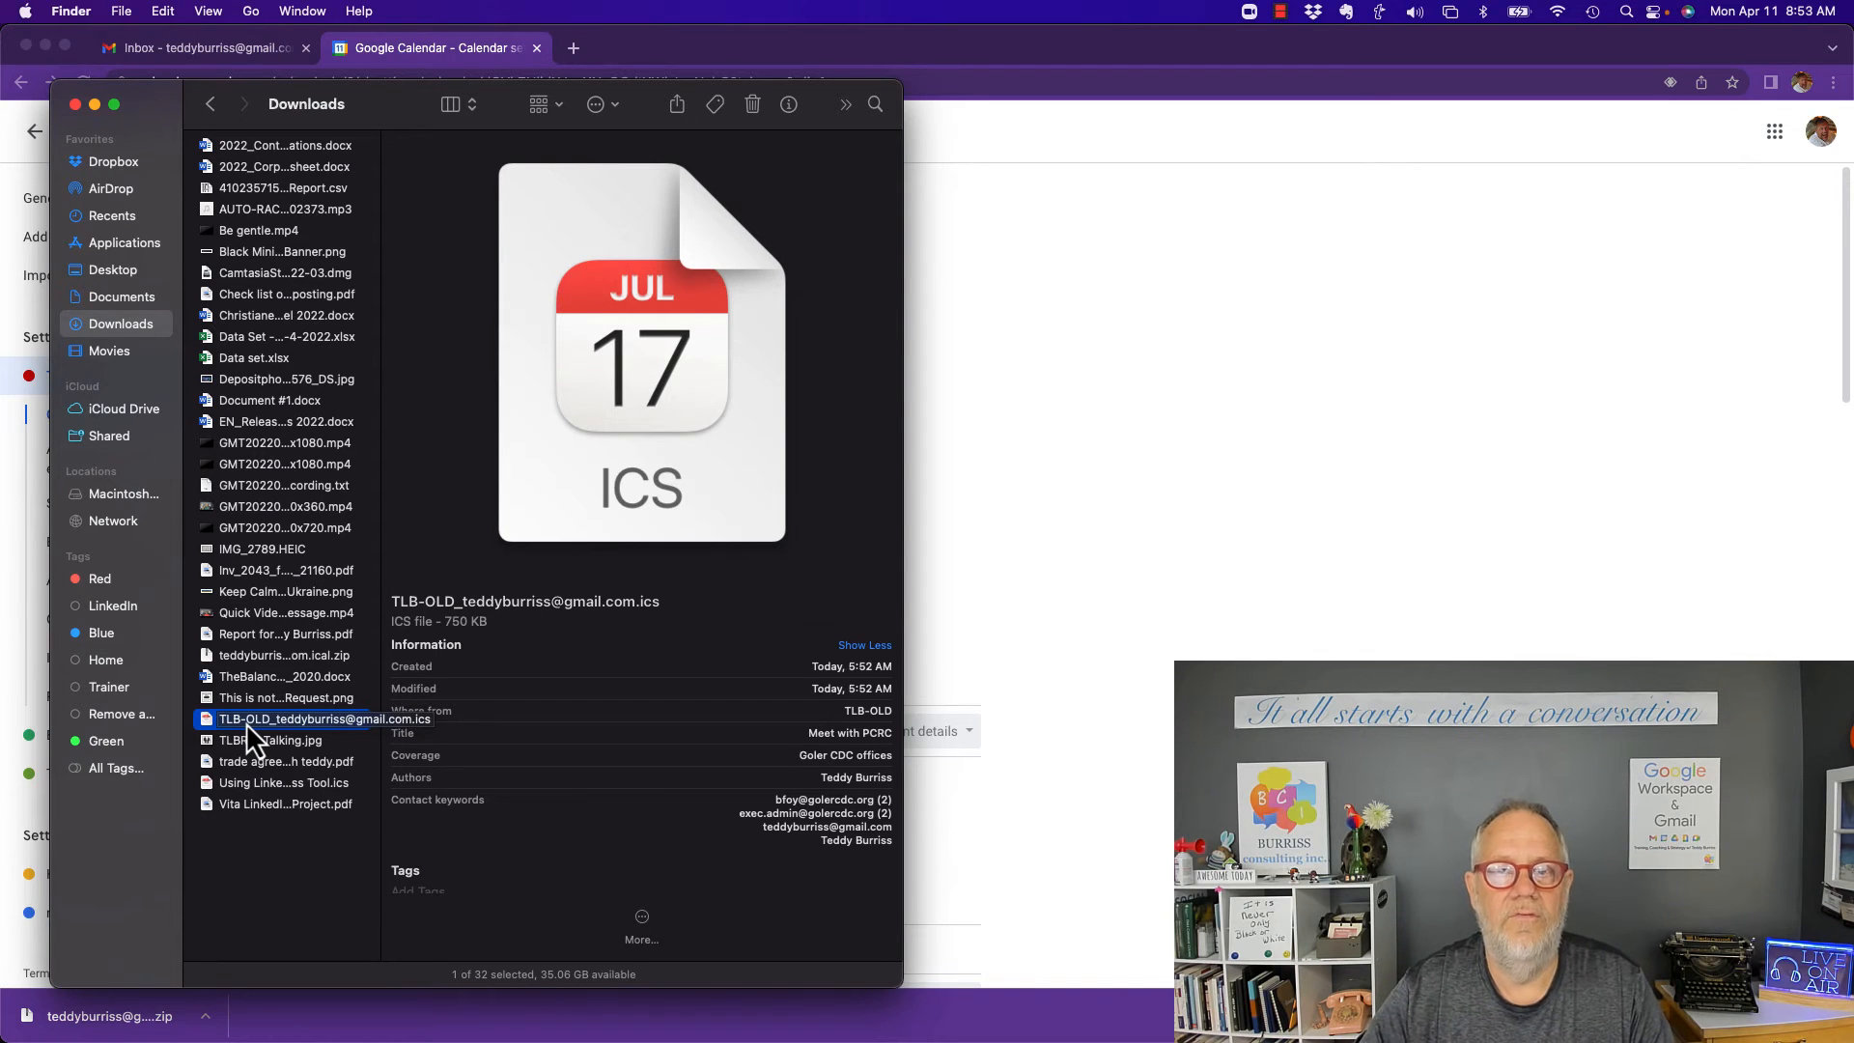
pyautogui.click(75, 104)
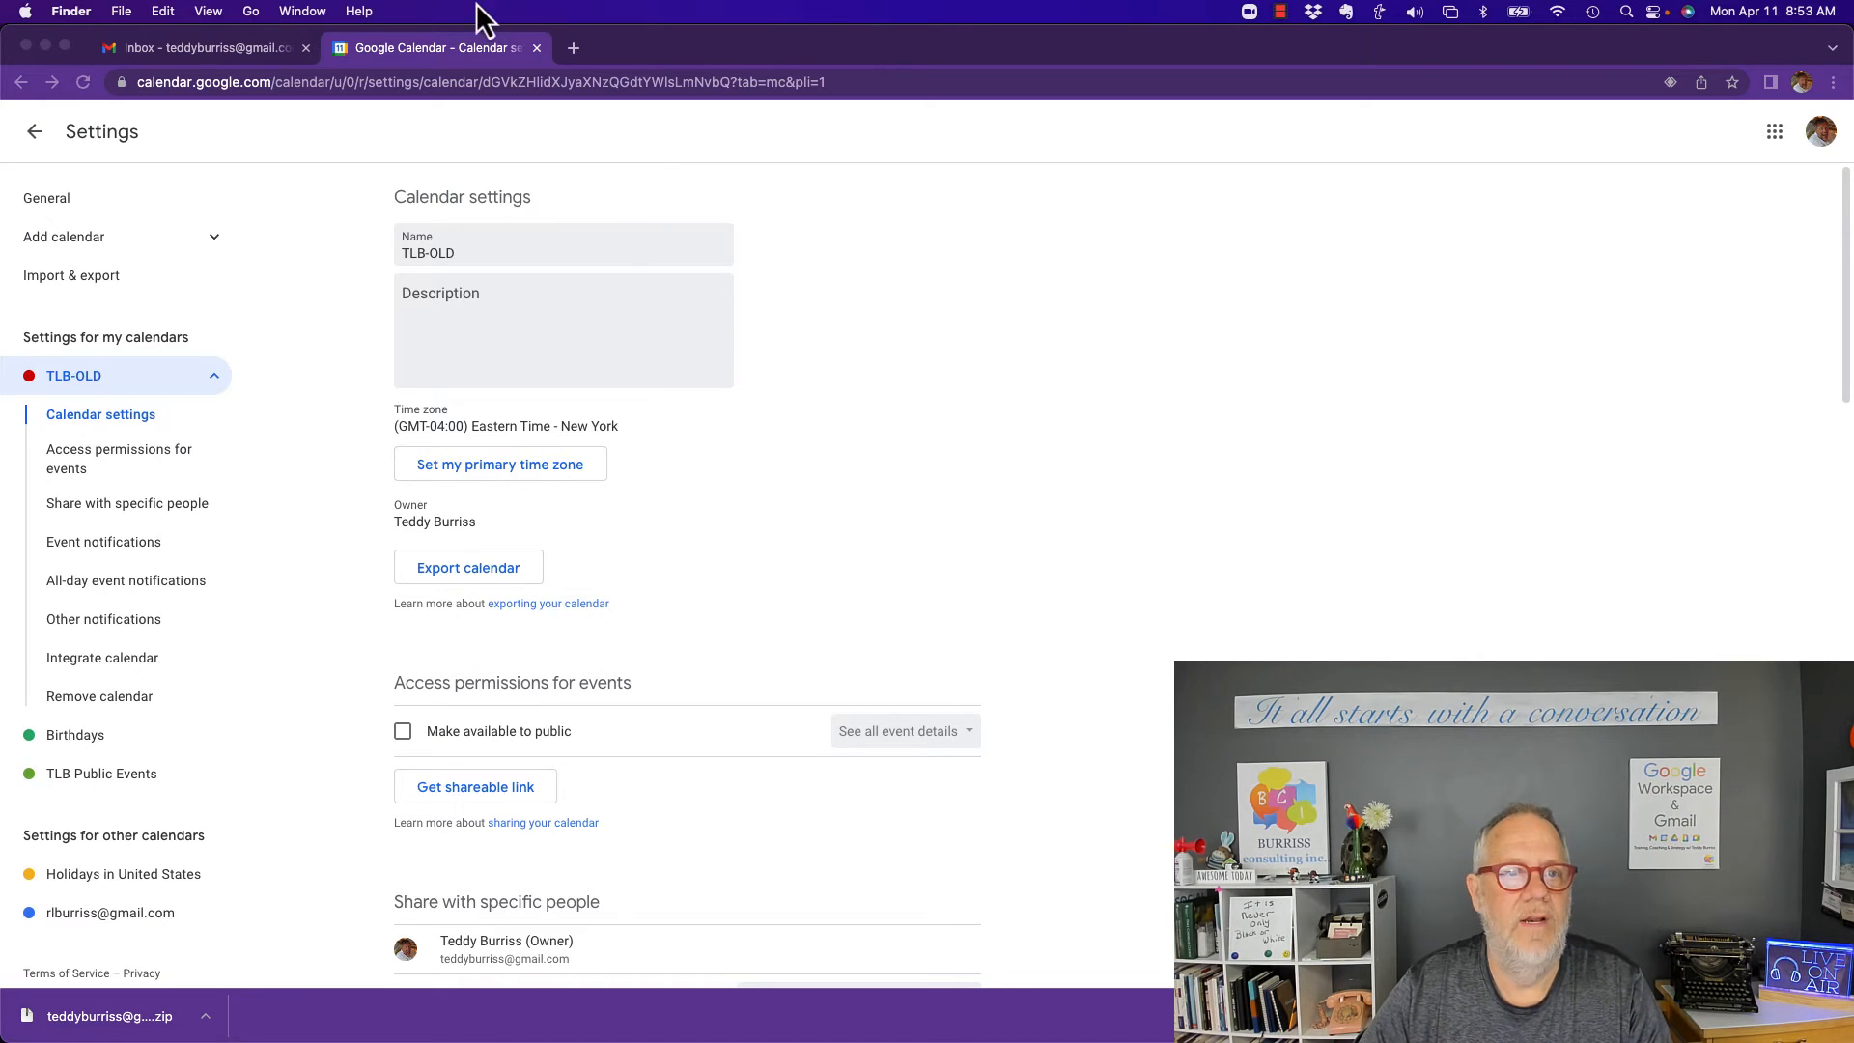
# Switch to the second account's Google Calendar and choose the TLB-OLD .ics file from Downloads as the file to import
pyautogui.click(302, 12)
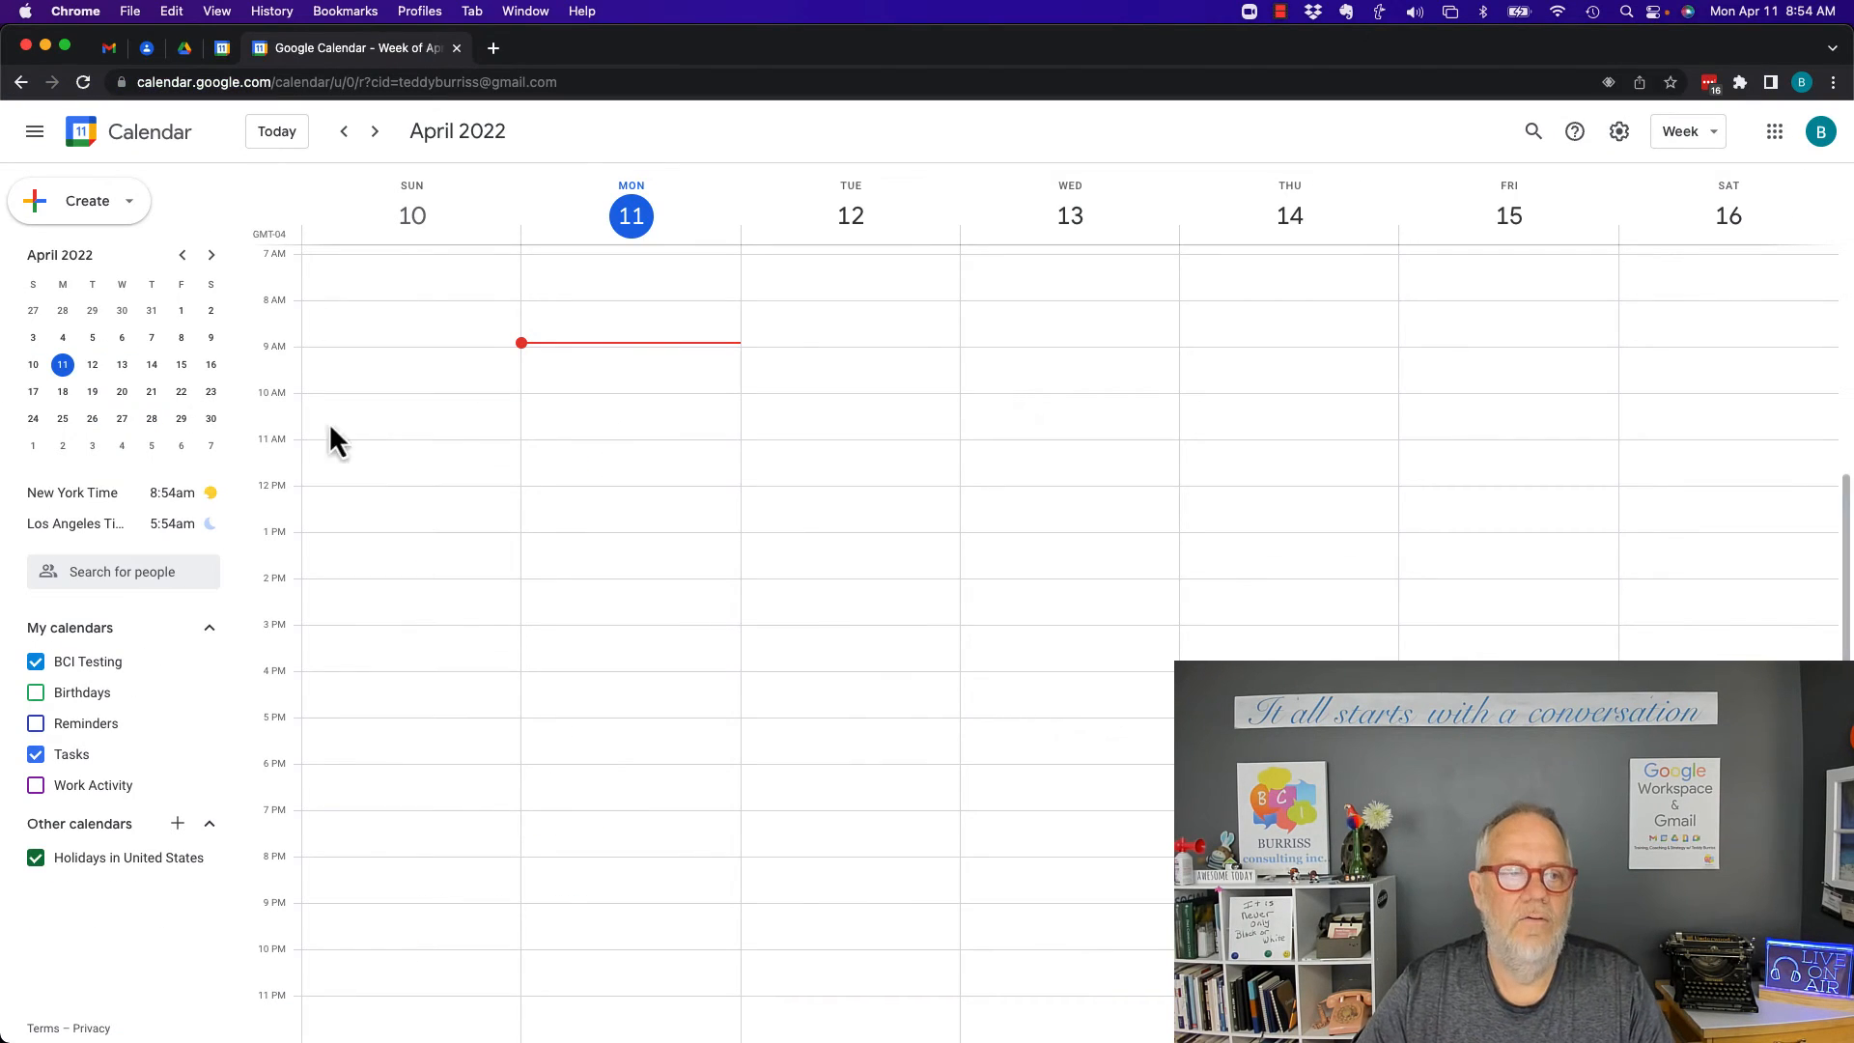
pyautogui.click(1620, 133)
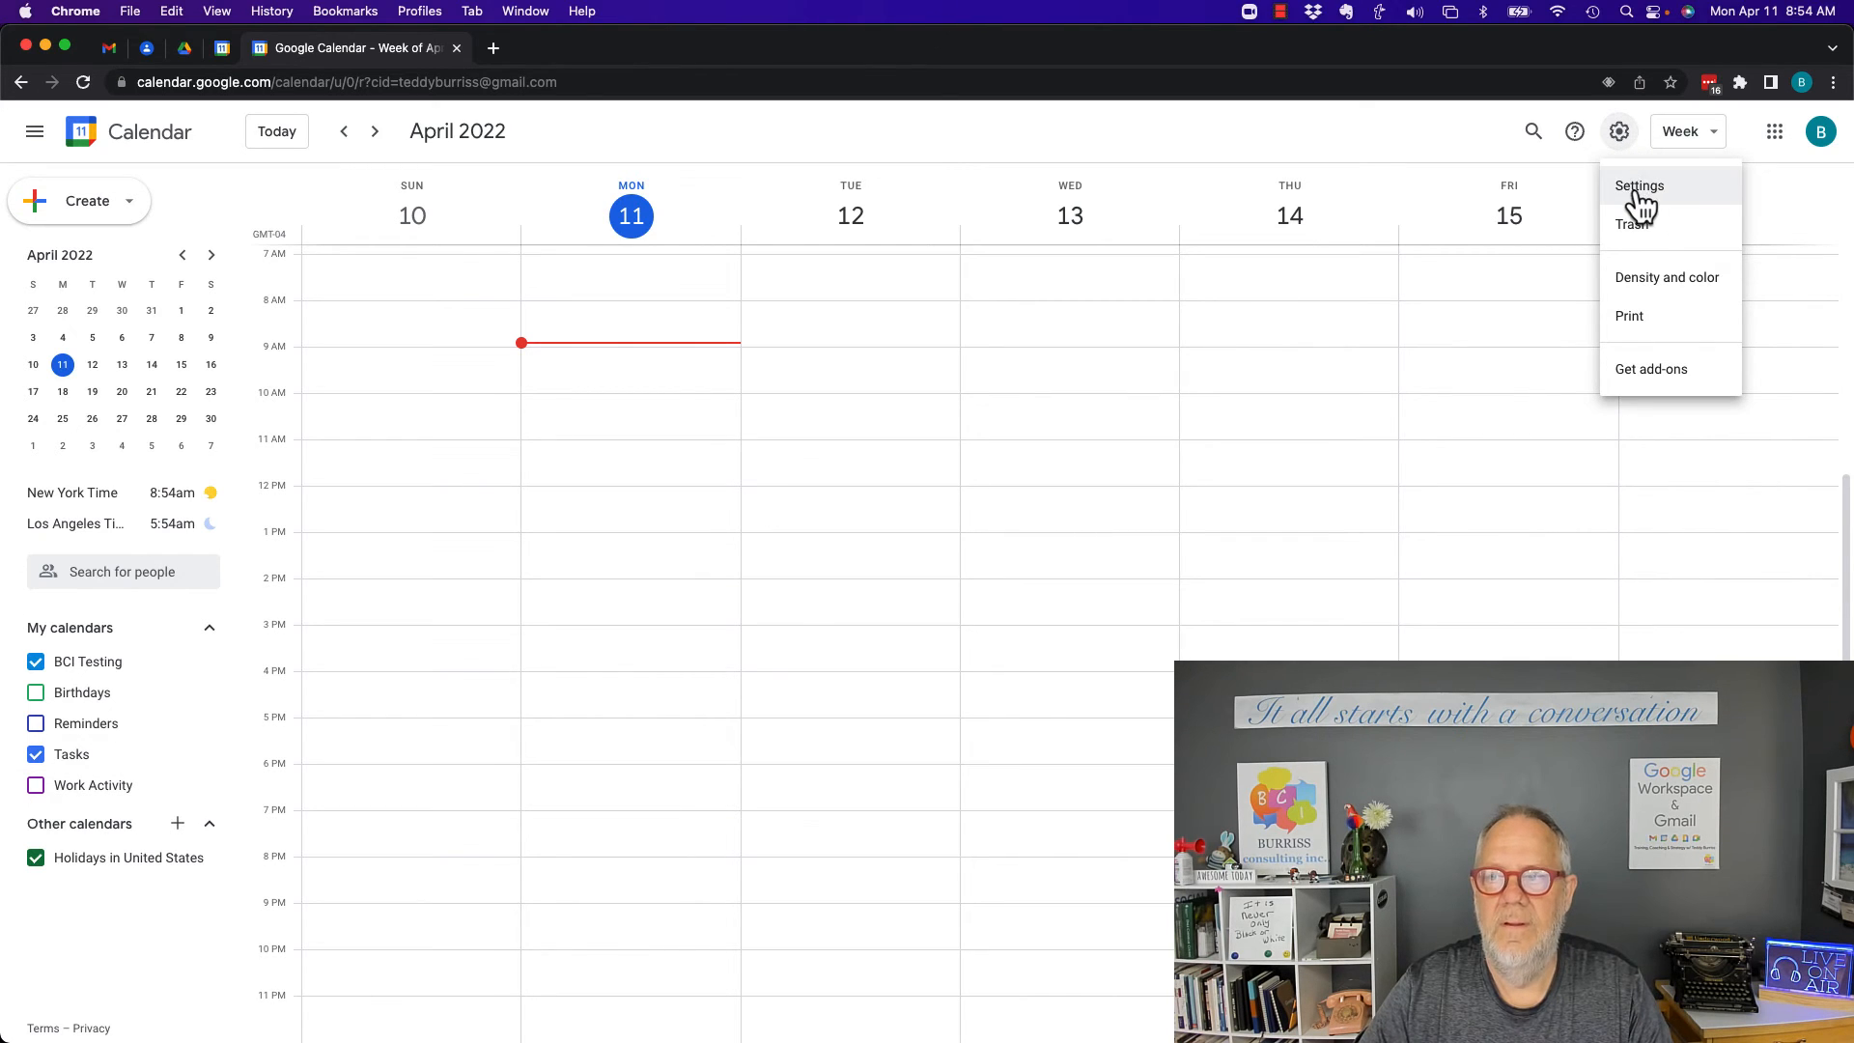
pyautogui.click(1639, 193)
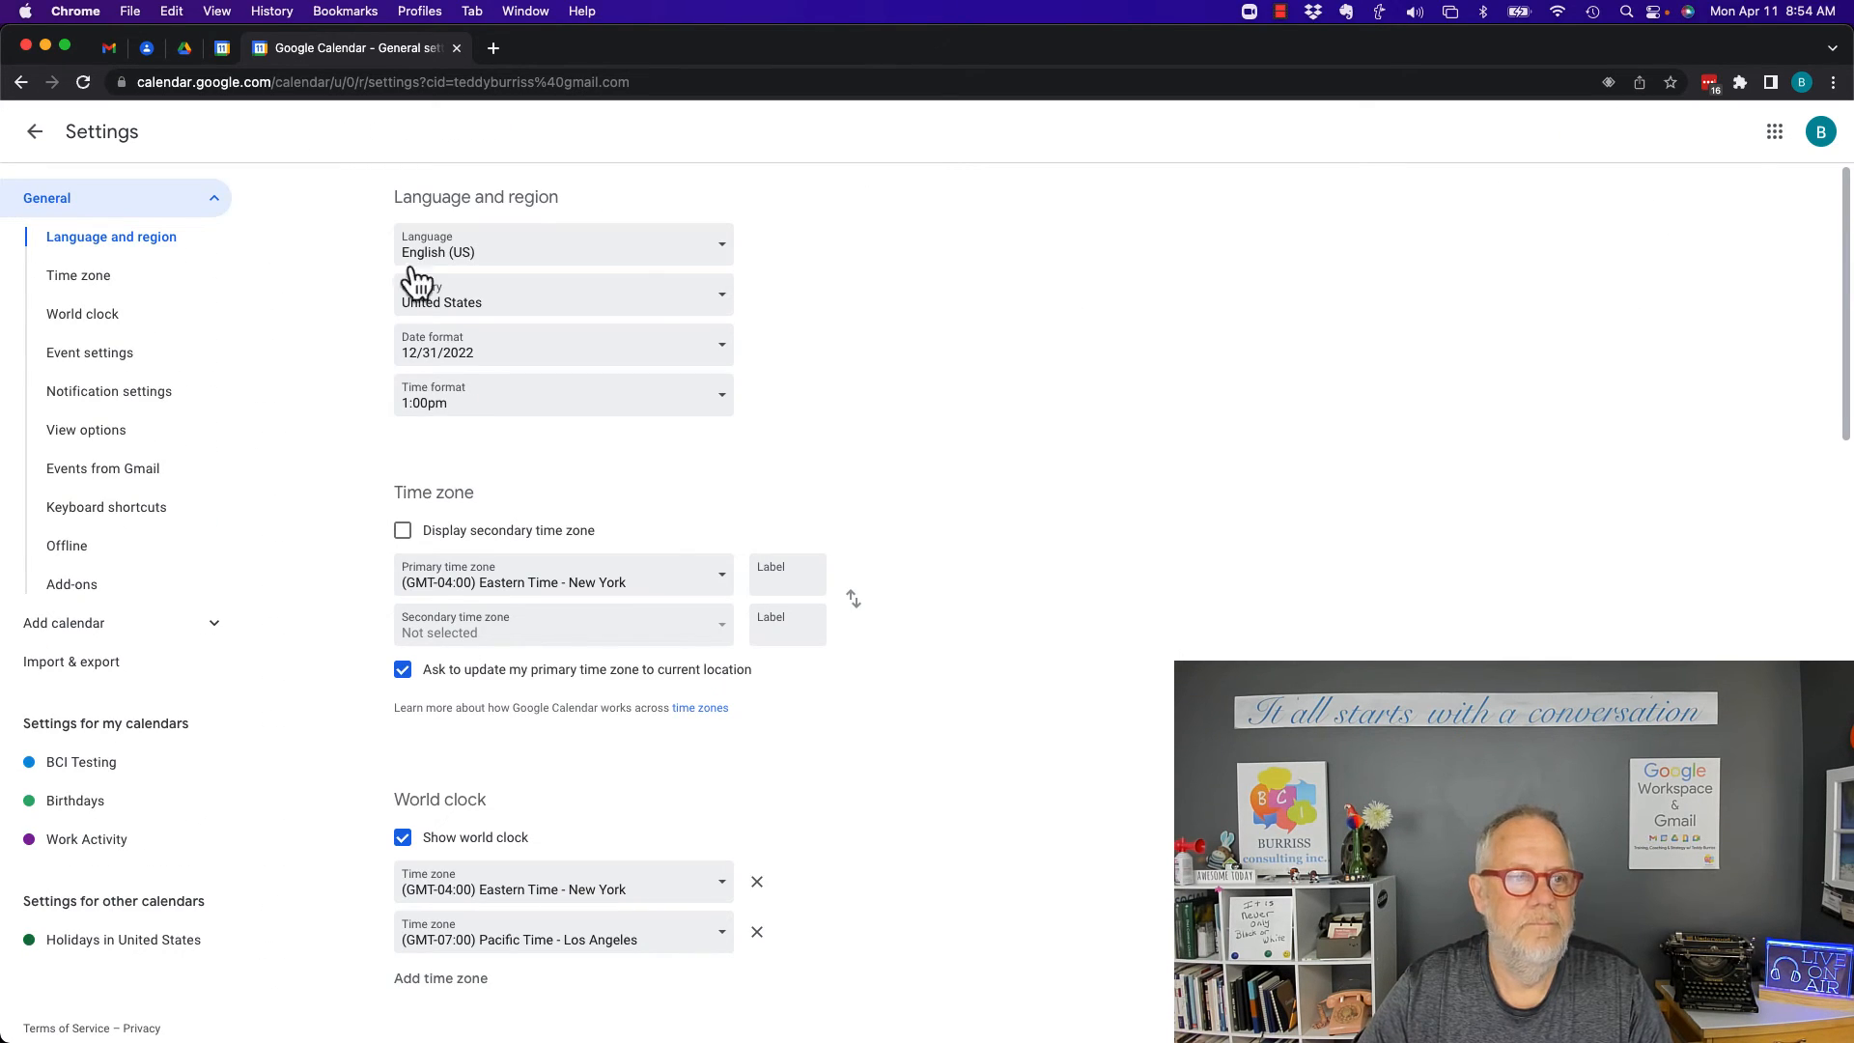
pyautogui.click(98, 666)
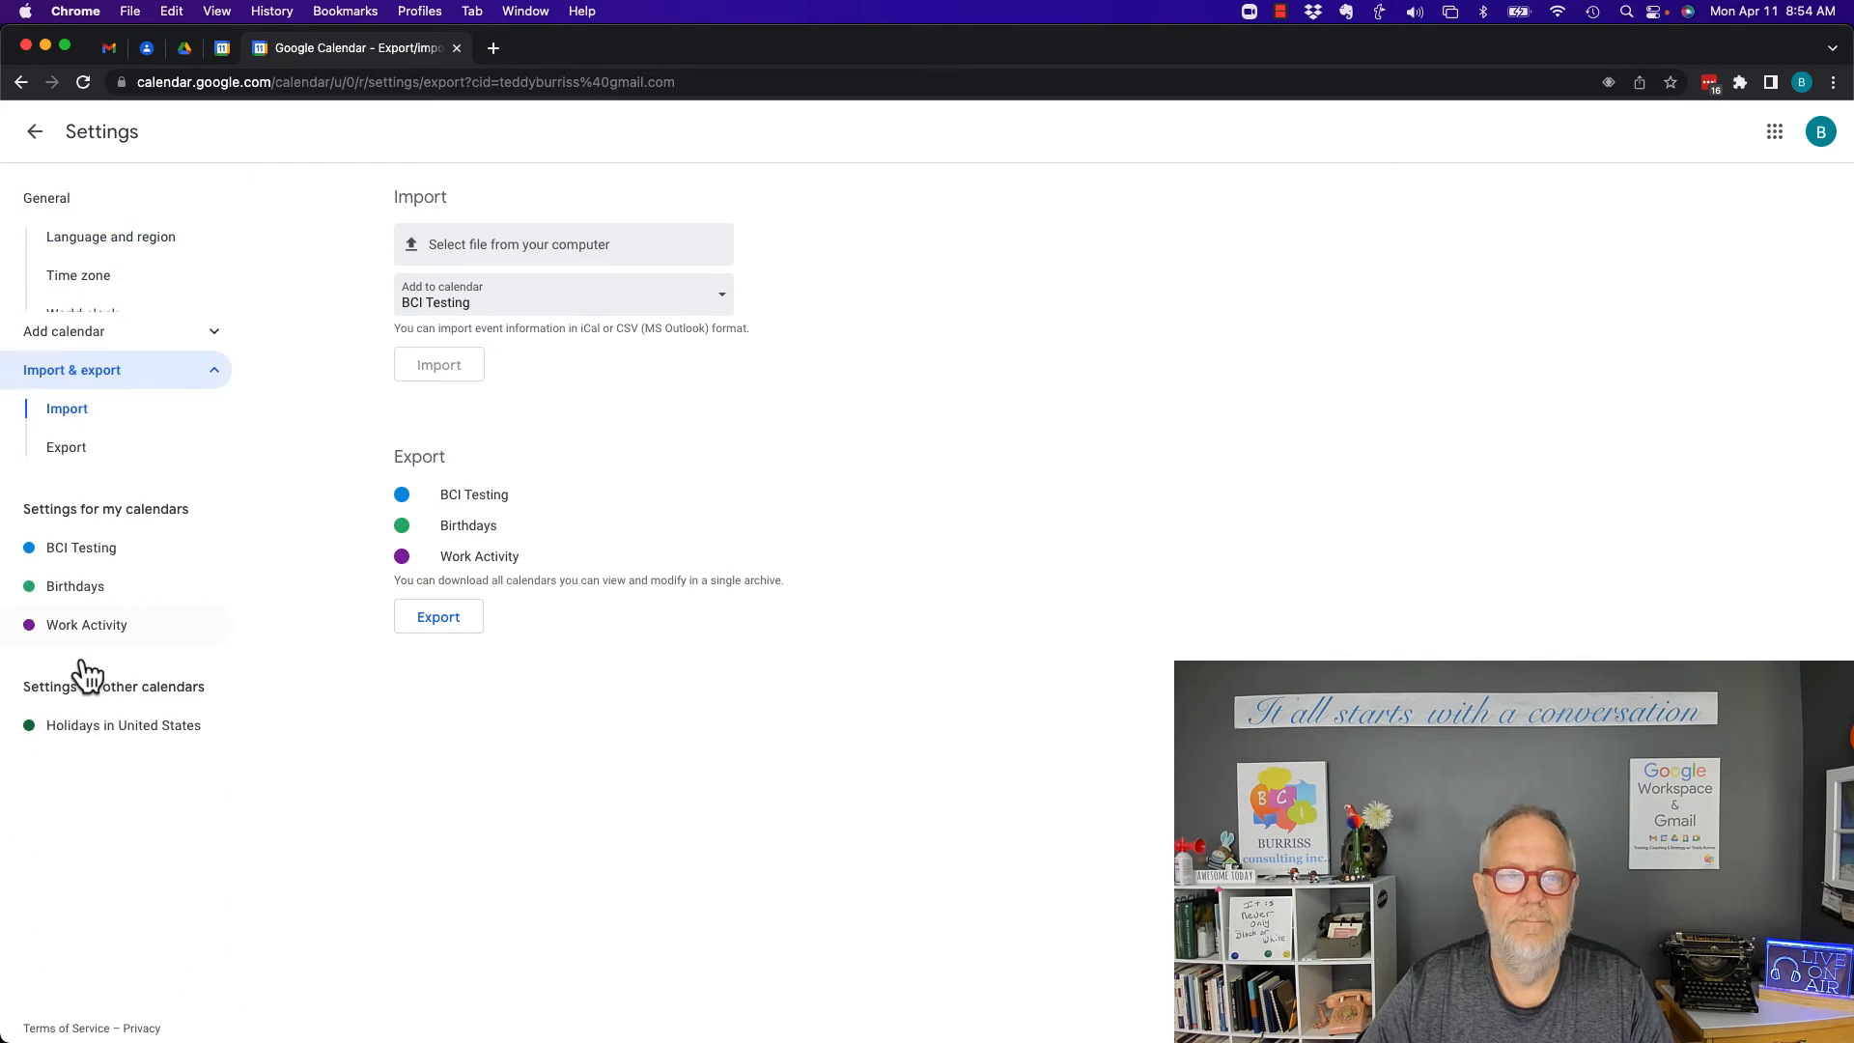
pyautogui.click(474, 247)
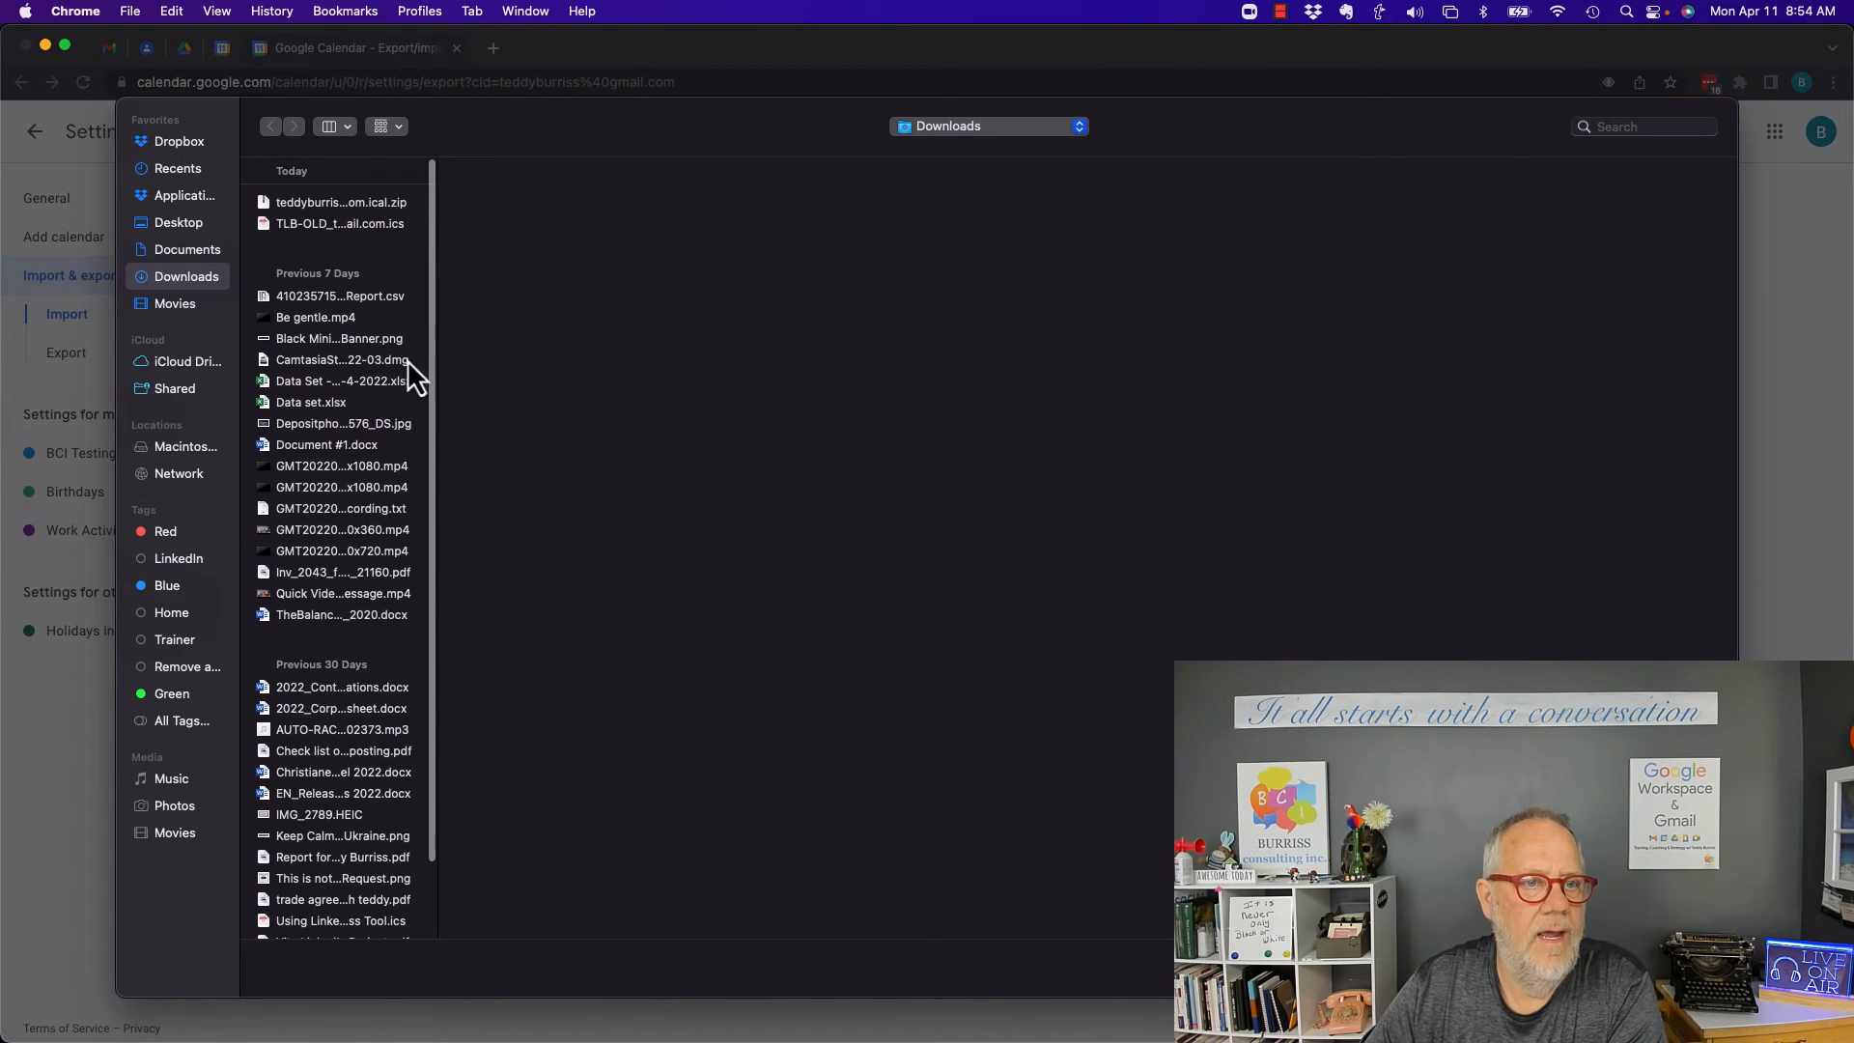
pyautogui.click(344, 226)
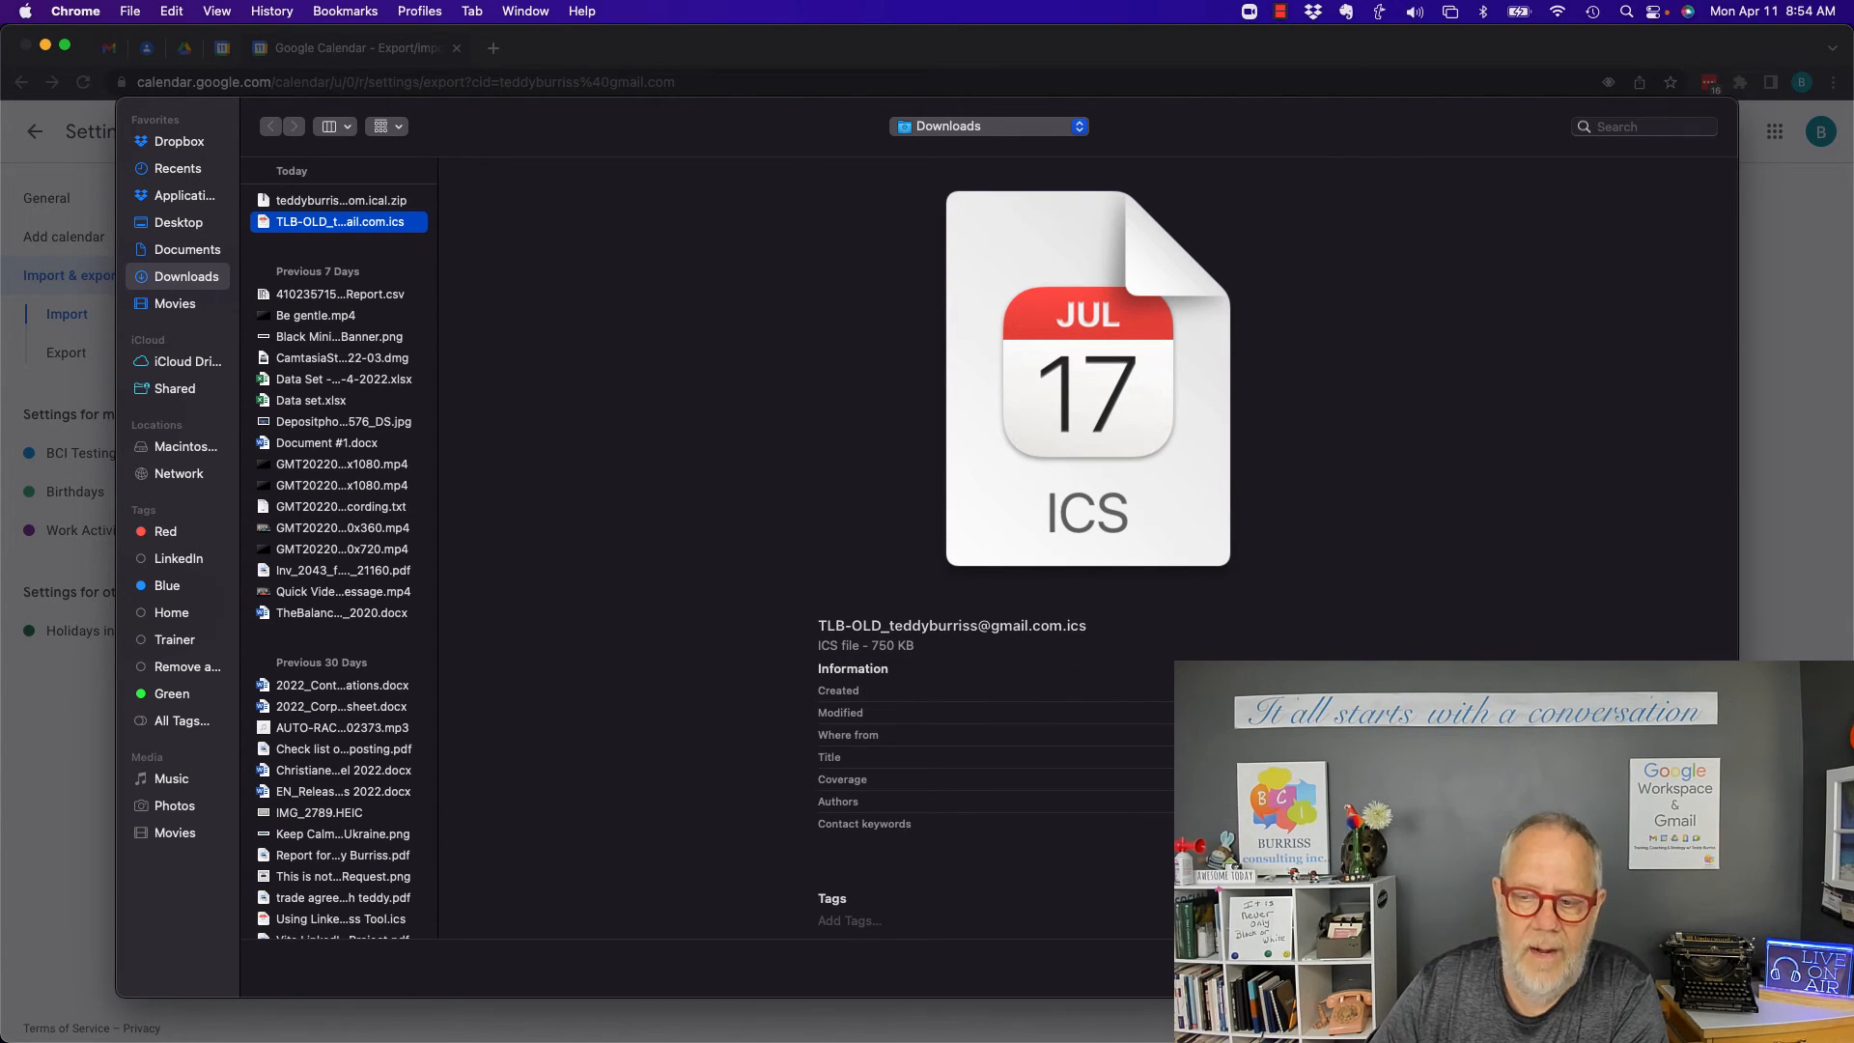
pyautogui.click(1688, 969)
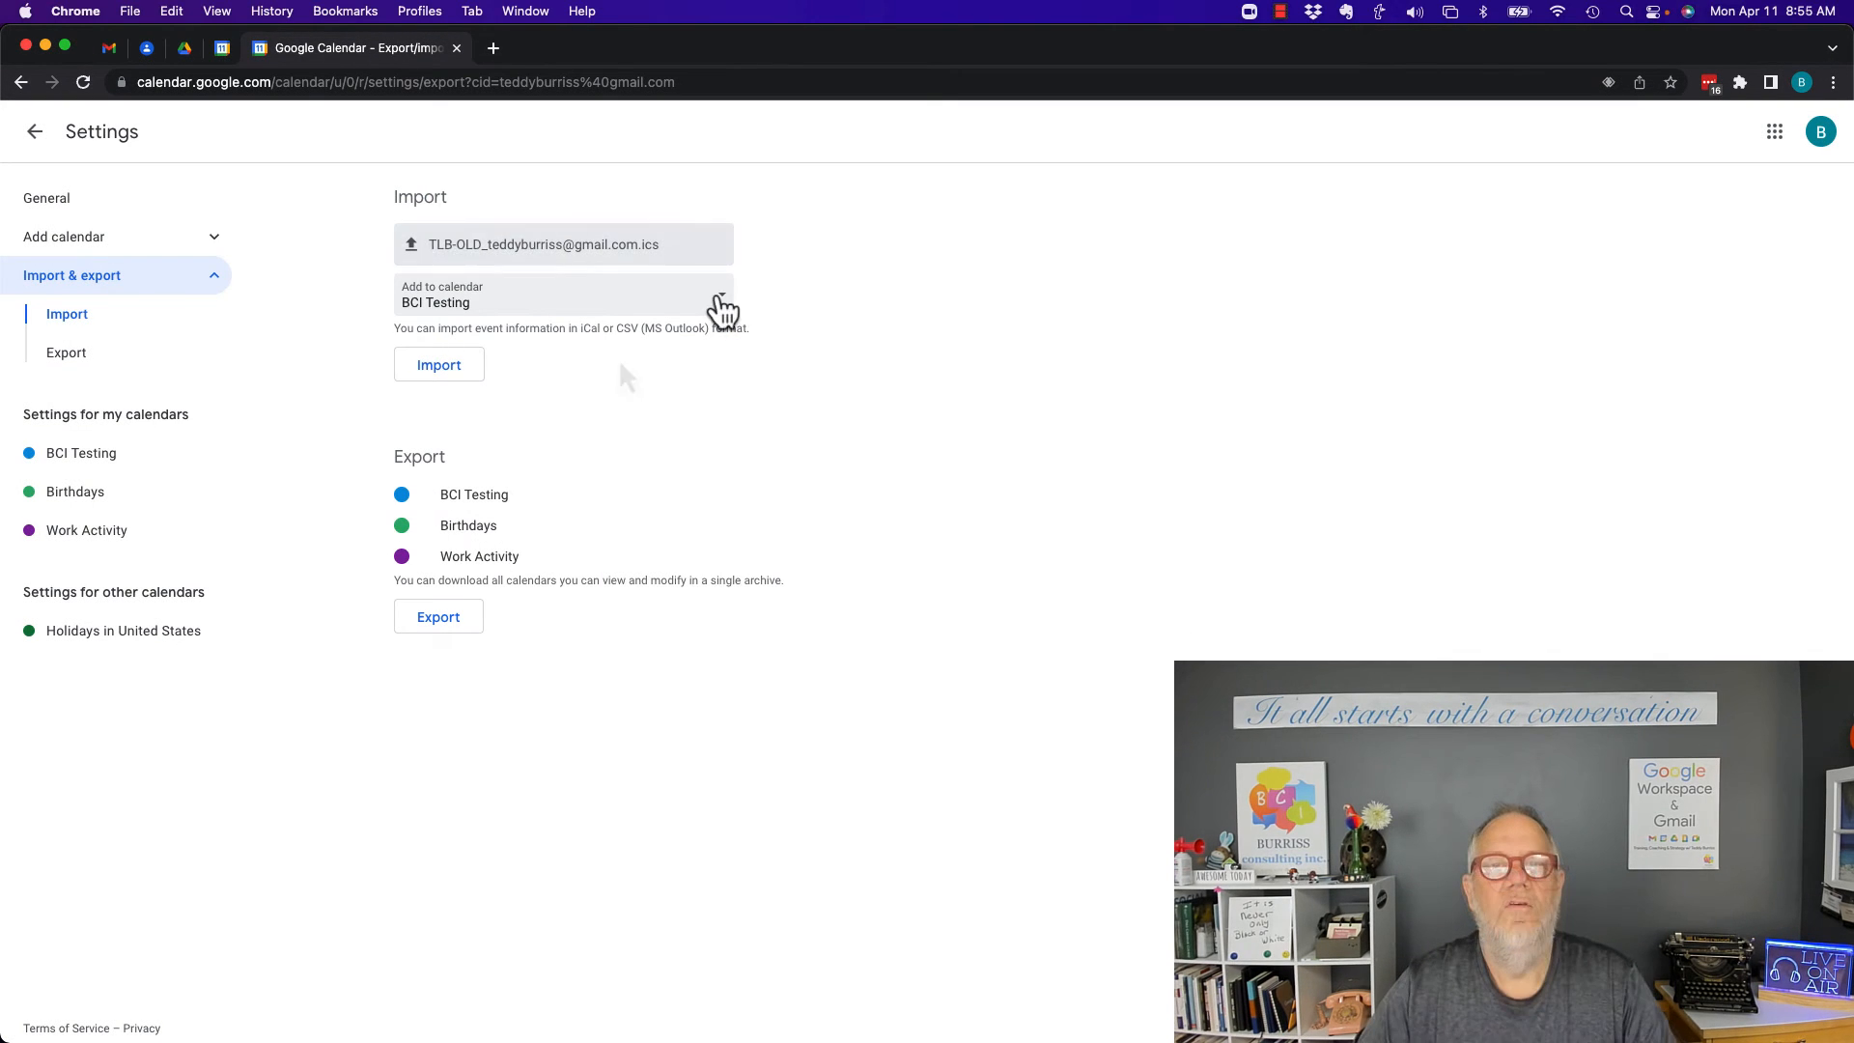
# Set Work Activity as the destination calendar and import the TLB-OLD events into it
pyautogui.click(473, 309)
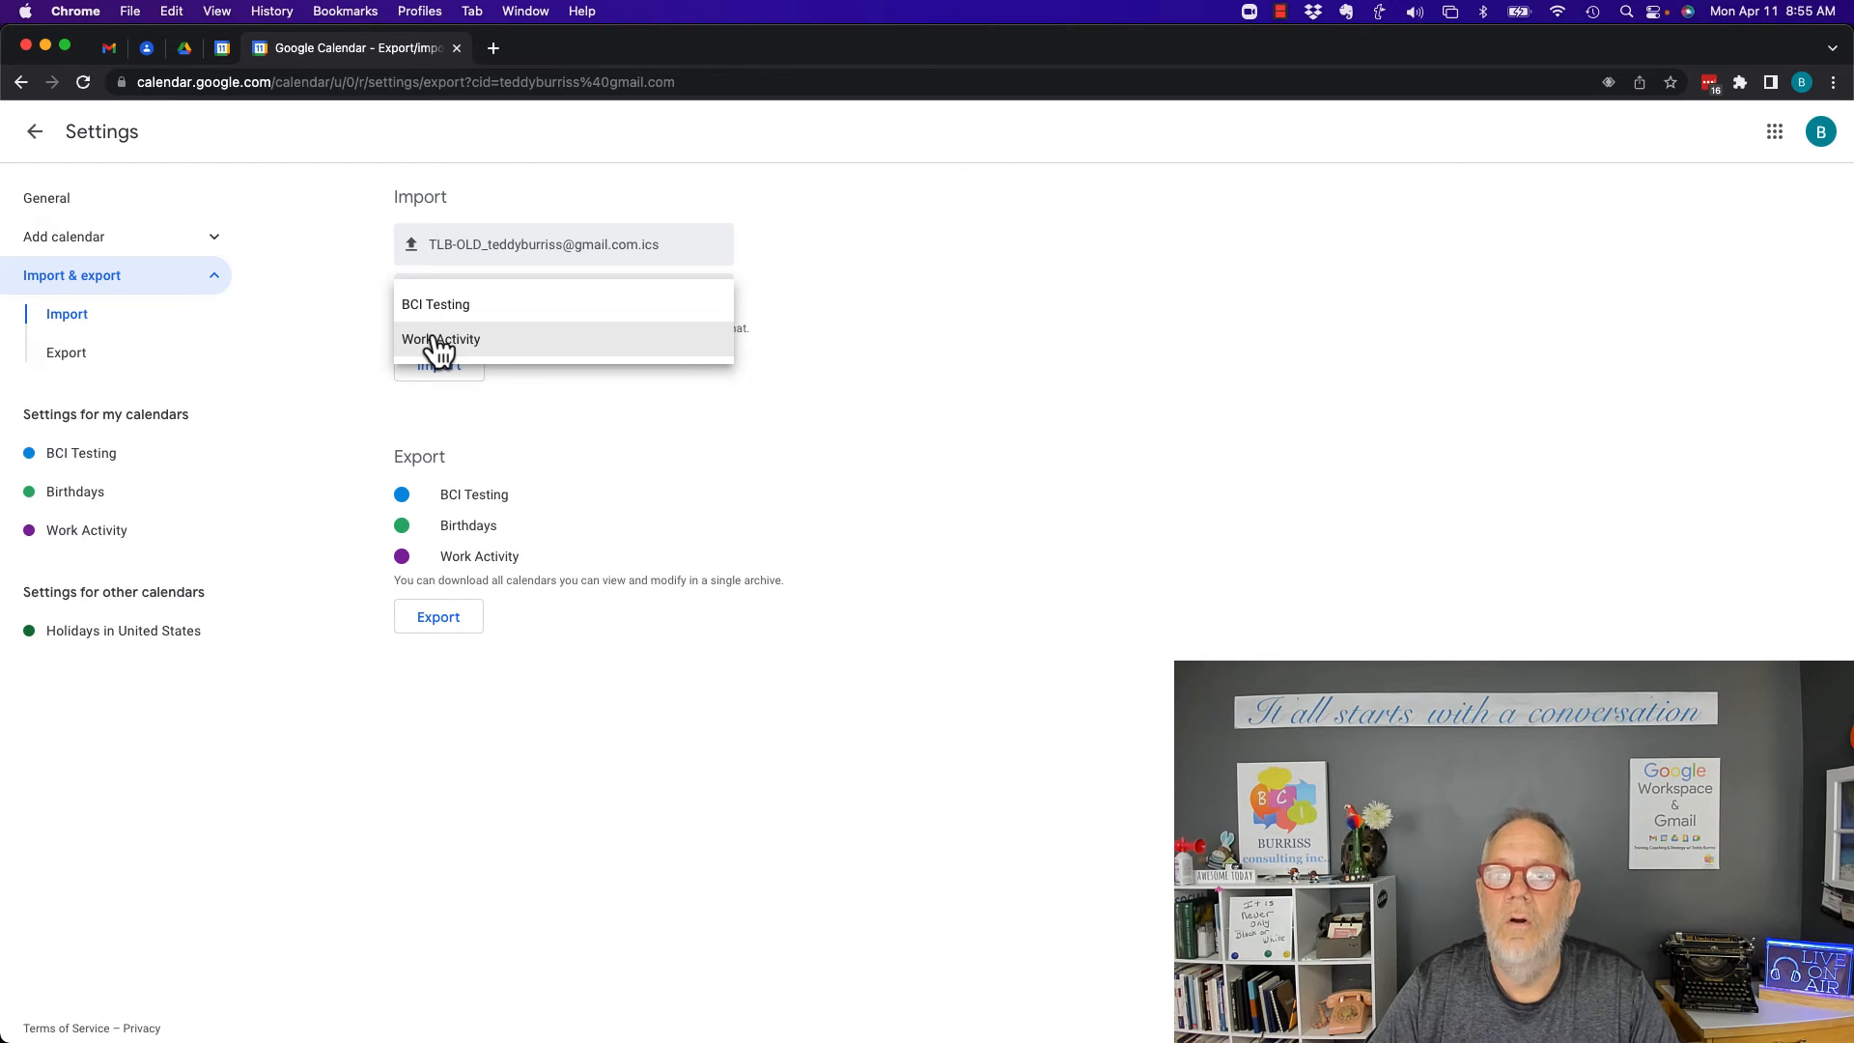
pyautogui.click(477, 321)
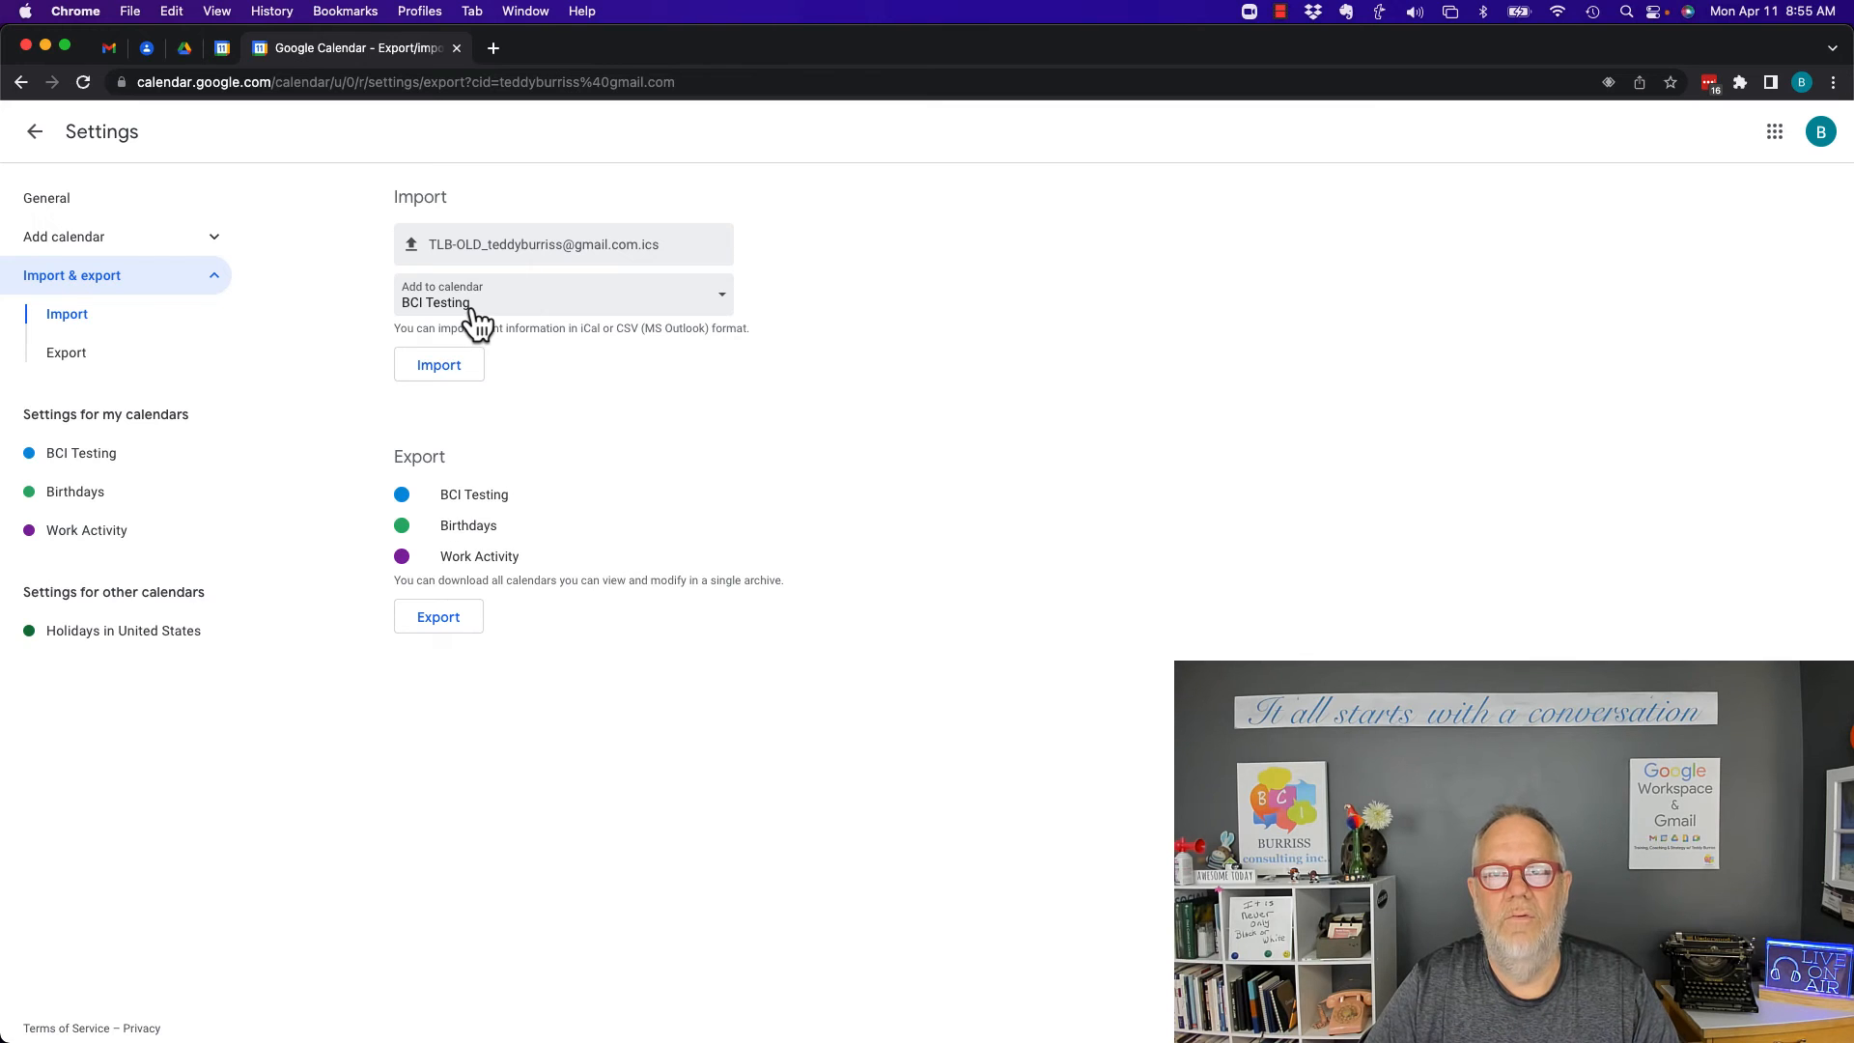
pyautogui.click(475, 310)
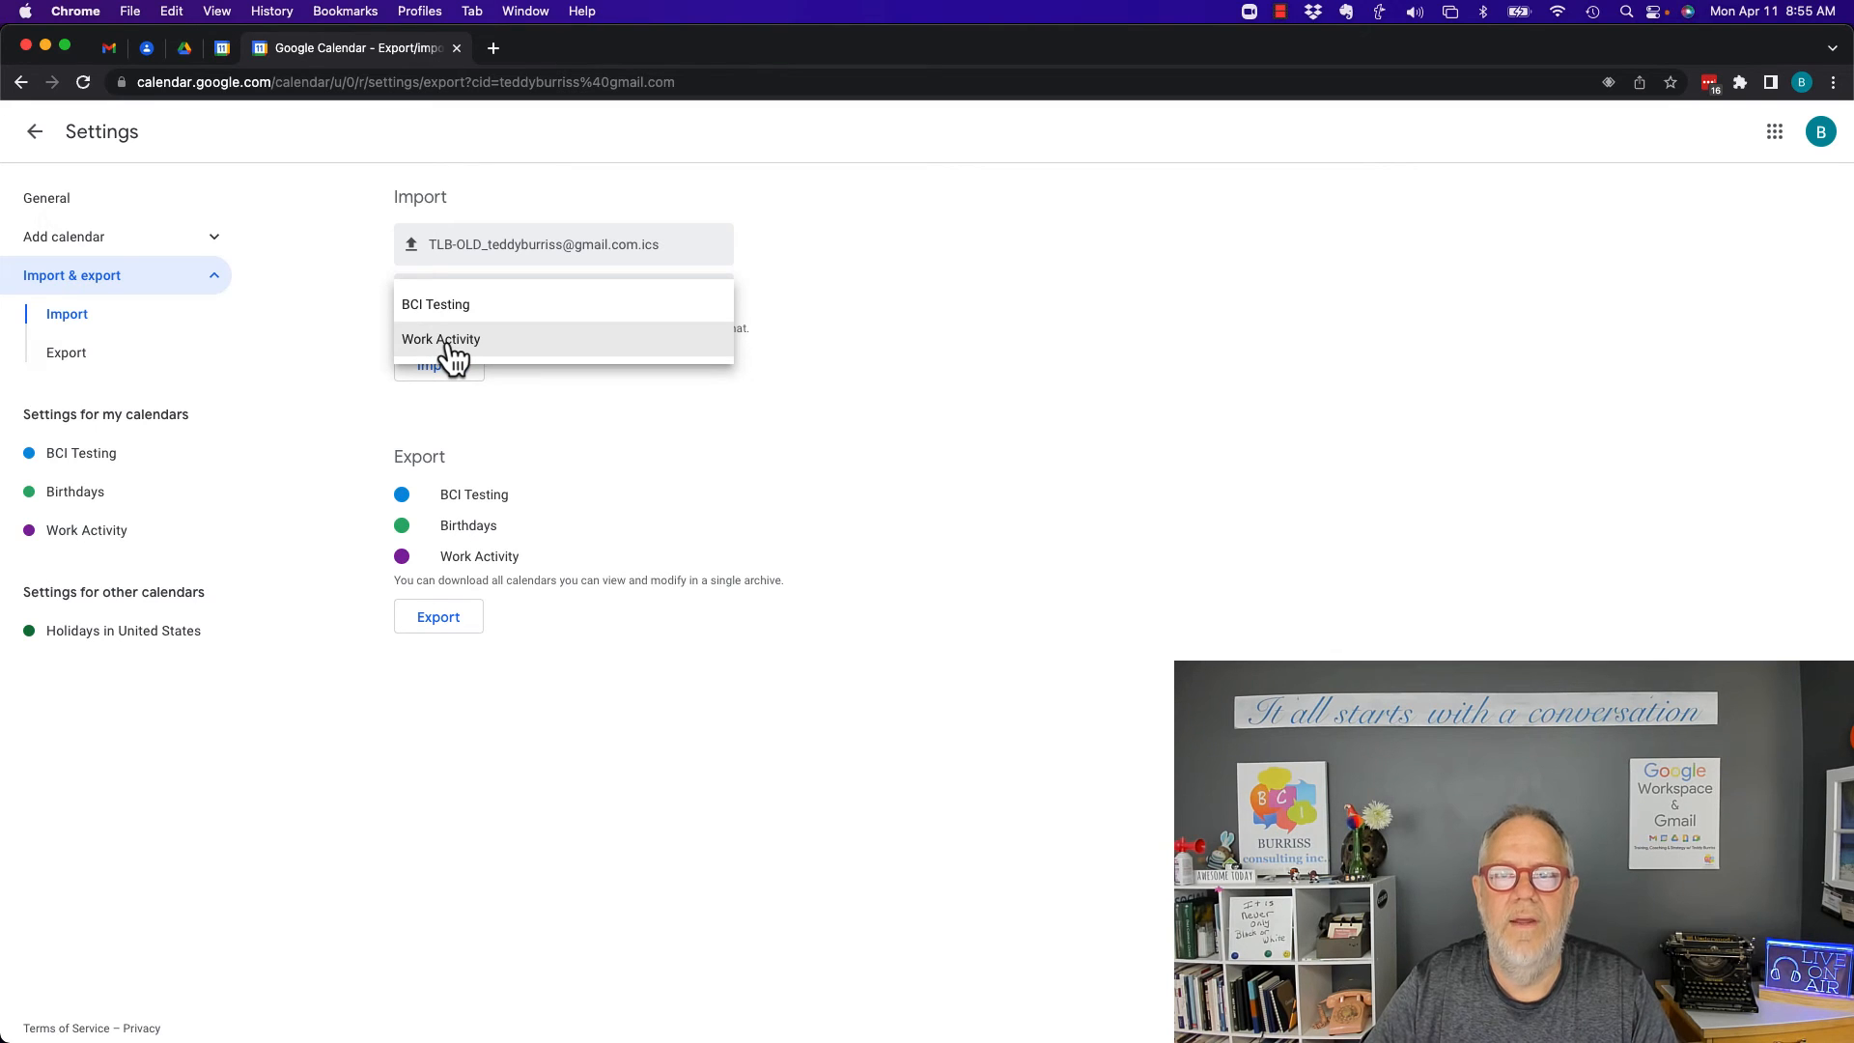
pyautogui.click(449, 343)
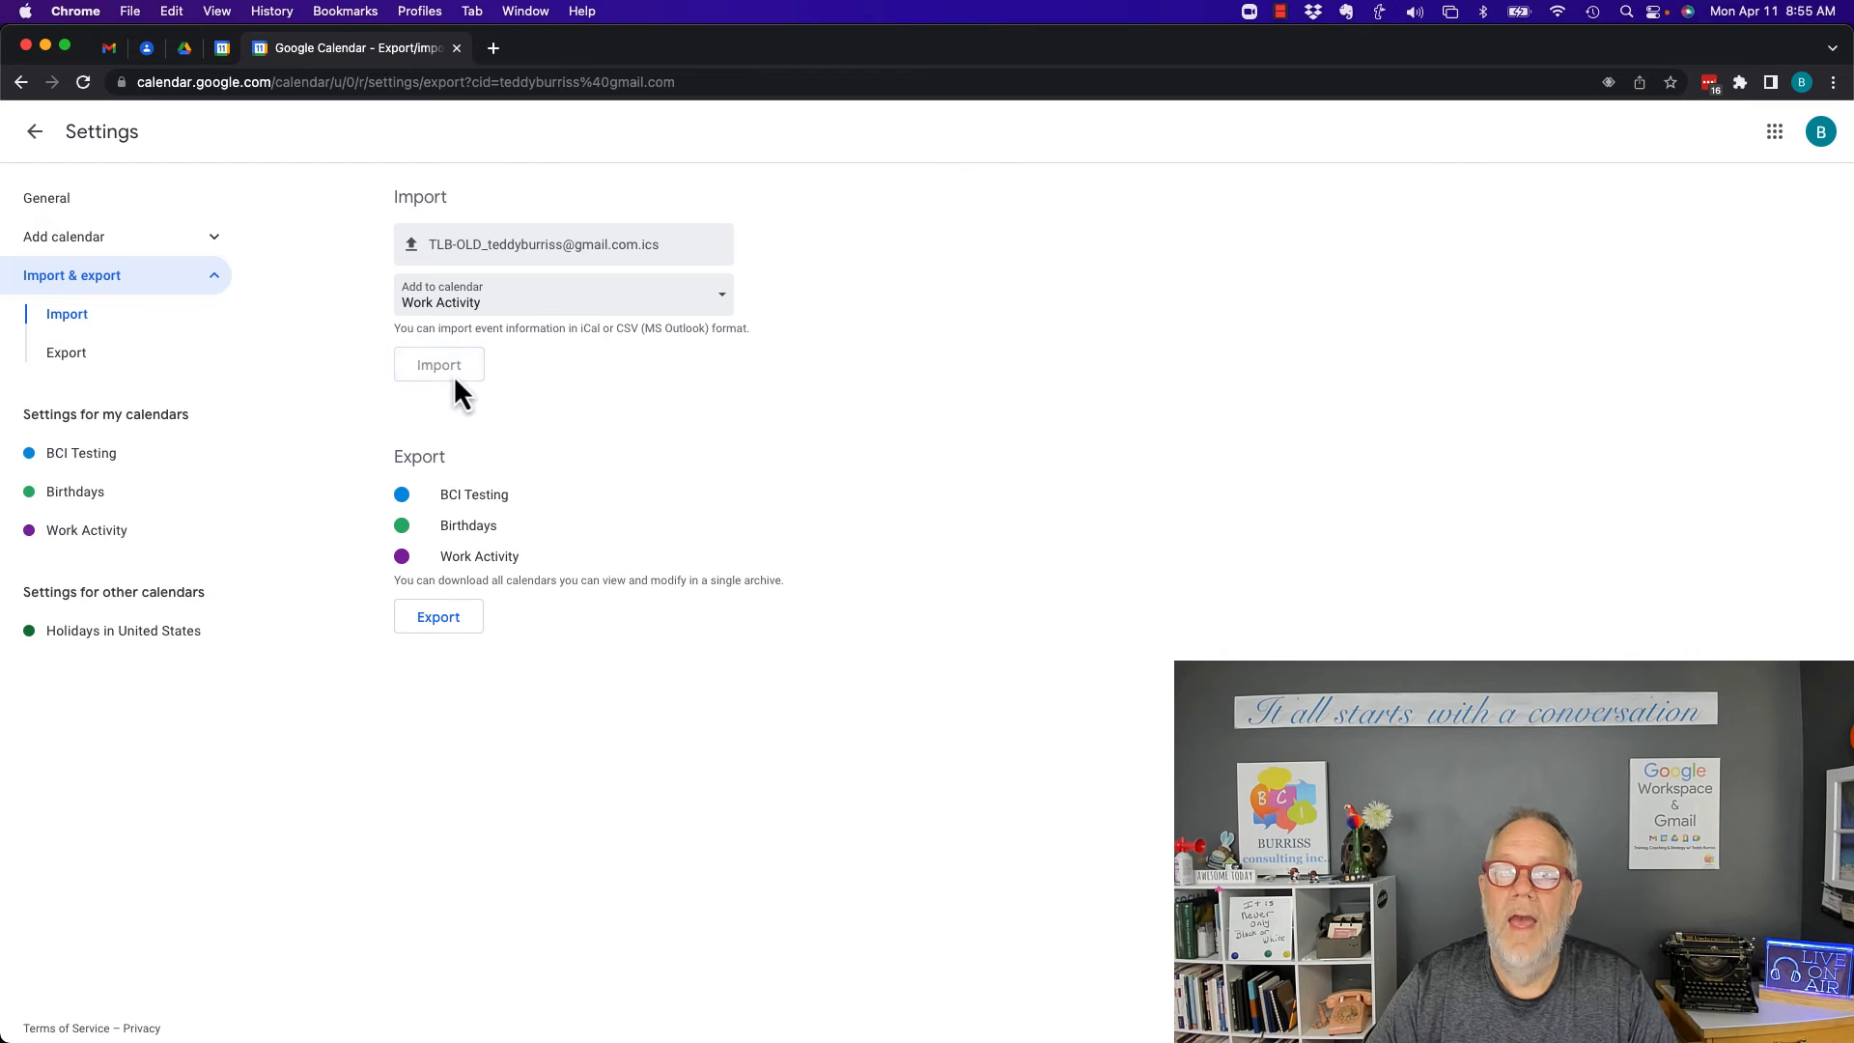
# Return to the week view with the Work Activity calendar shown and check which account is signed in
pyautogui.click(39, 137)
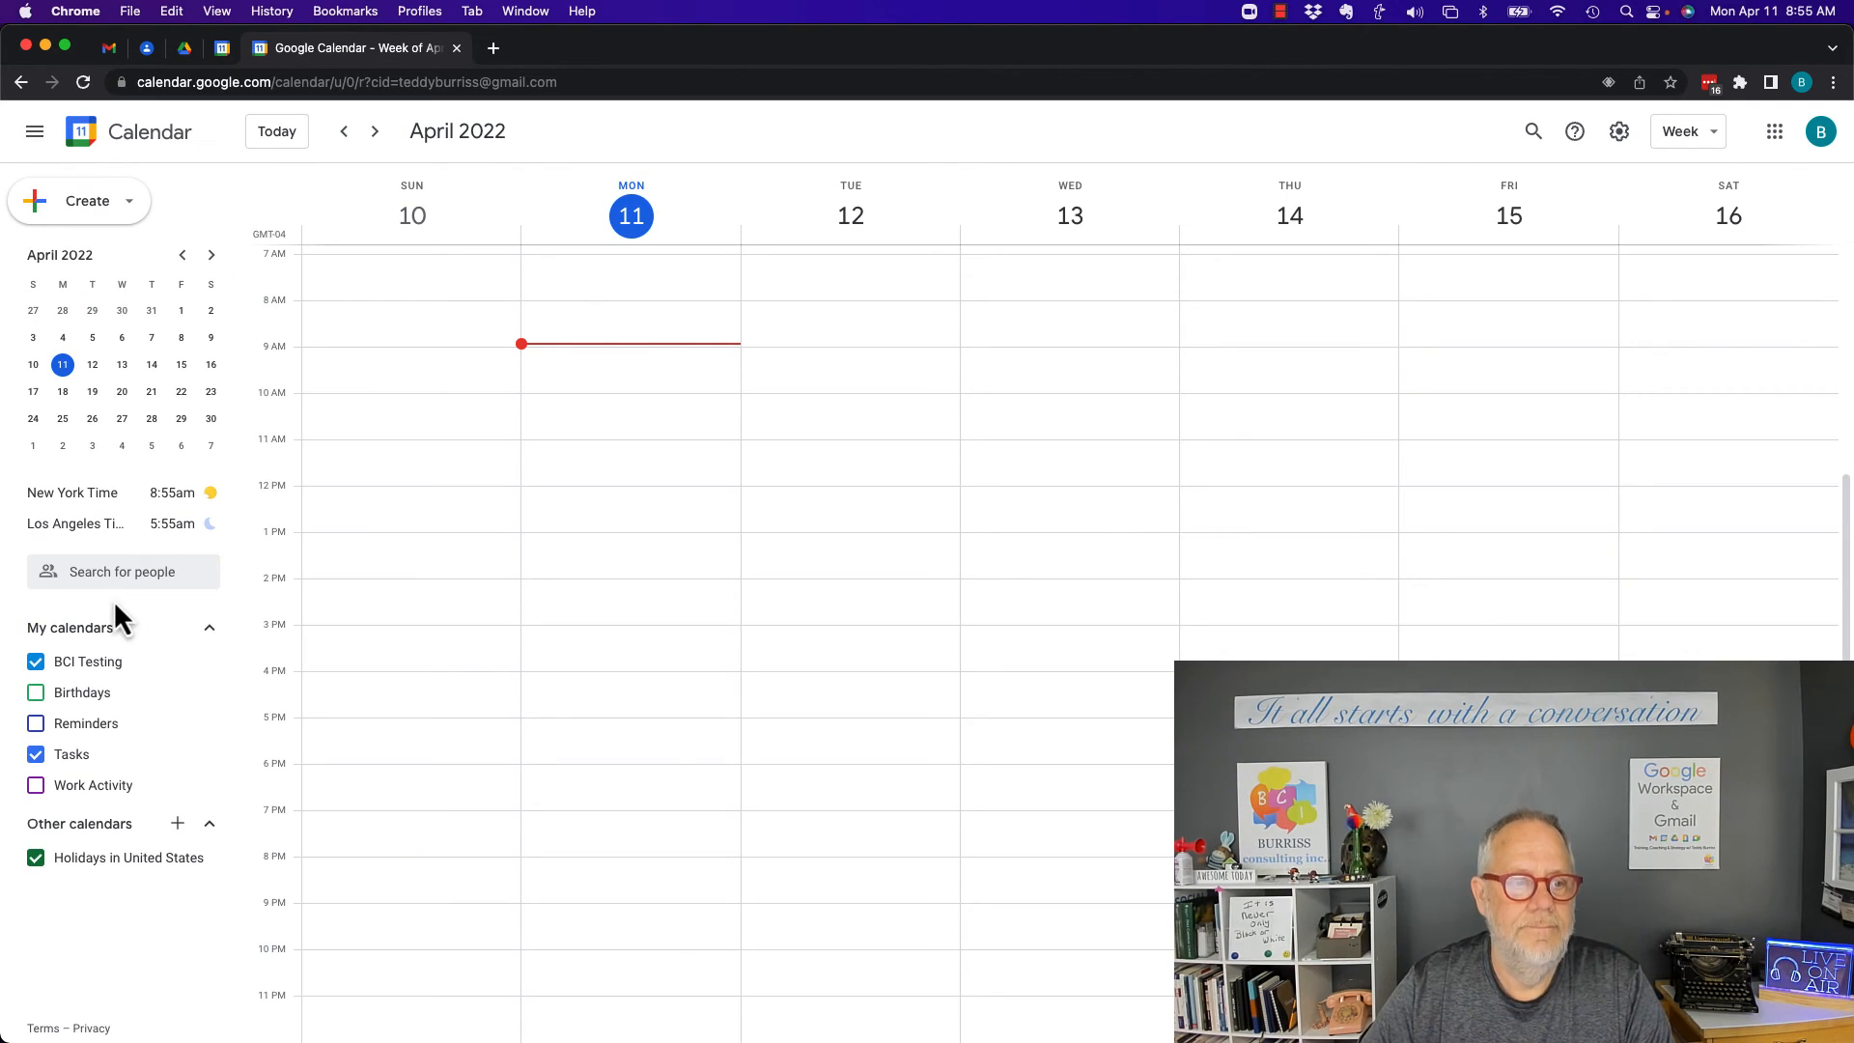
pyautogui.click(38, 790)
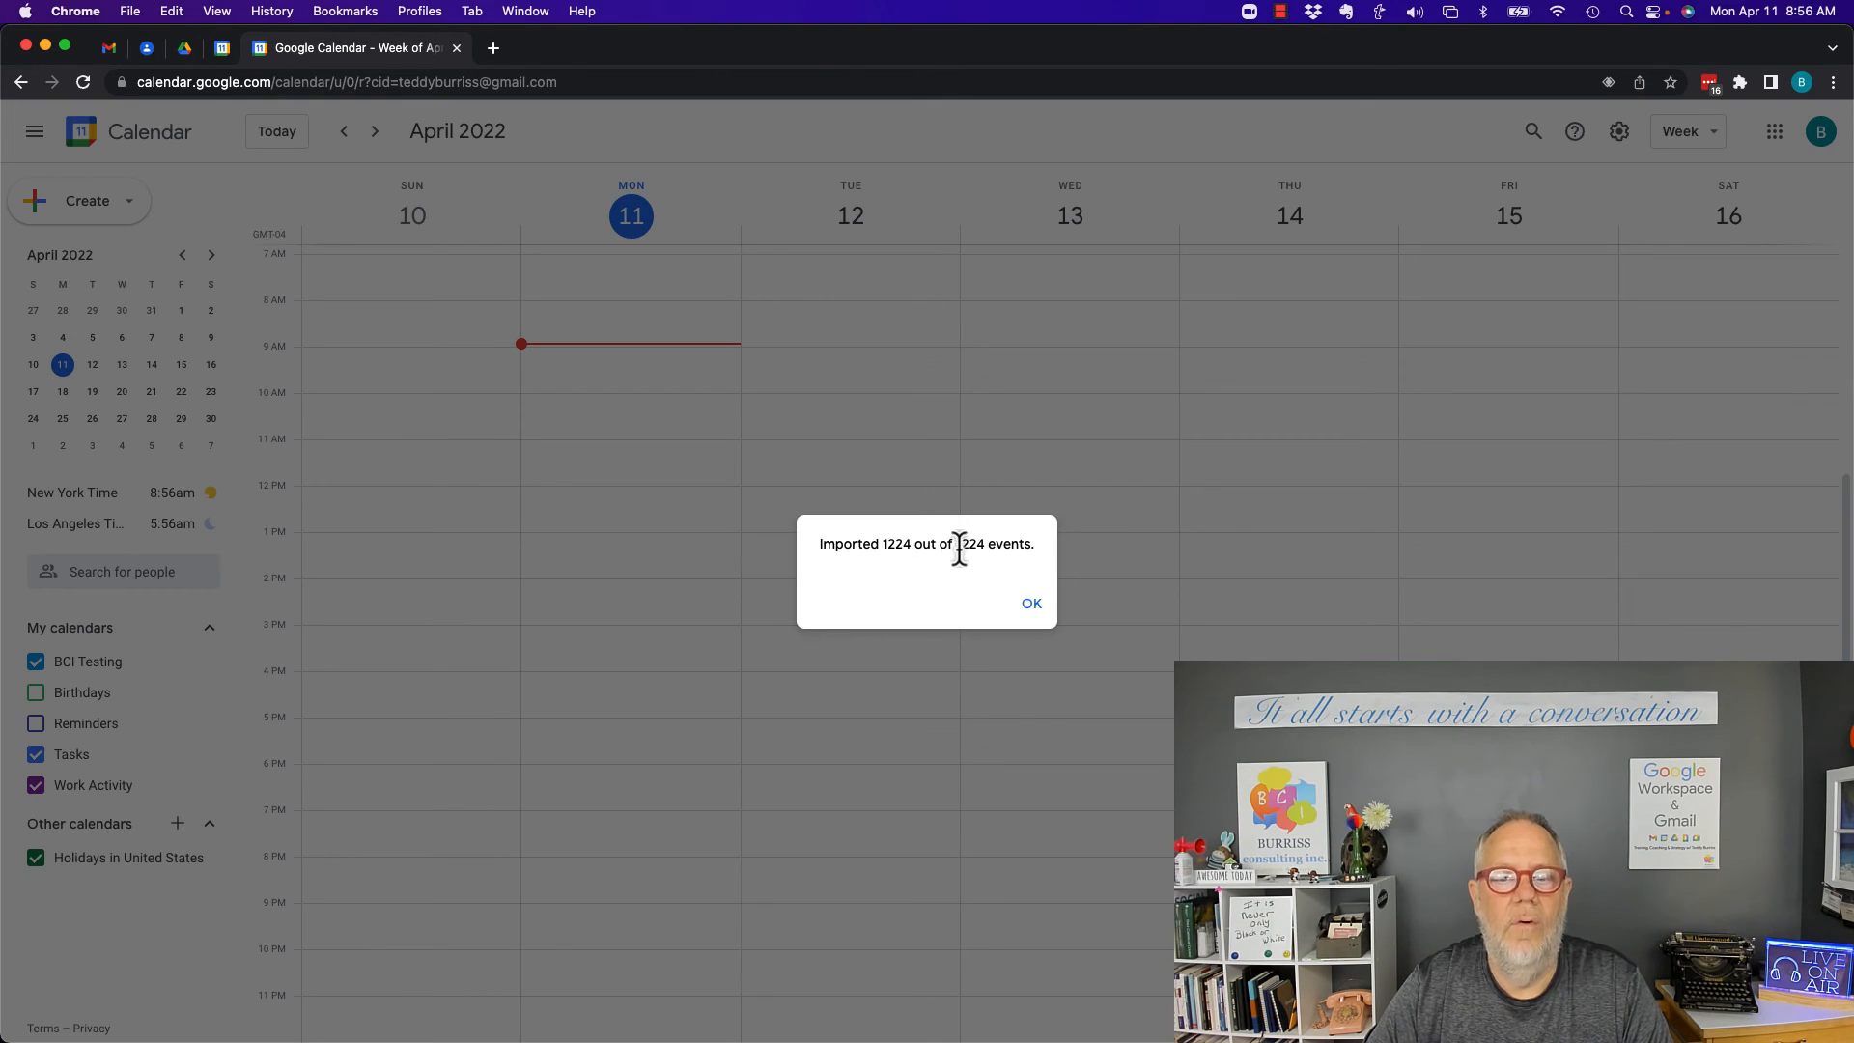
pyautogui.click(1030, 606)
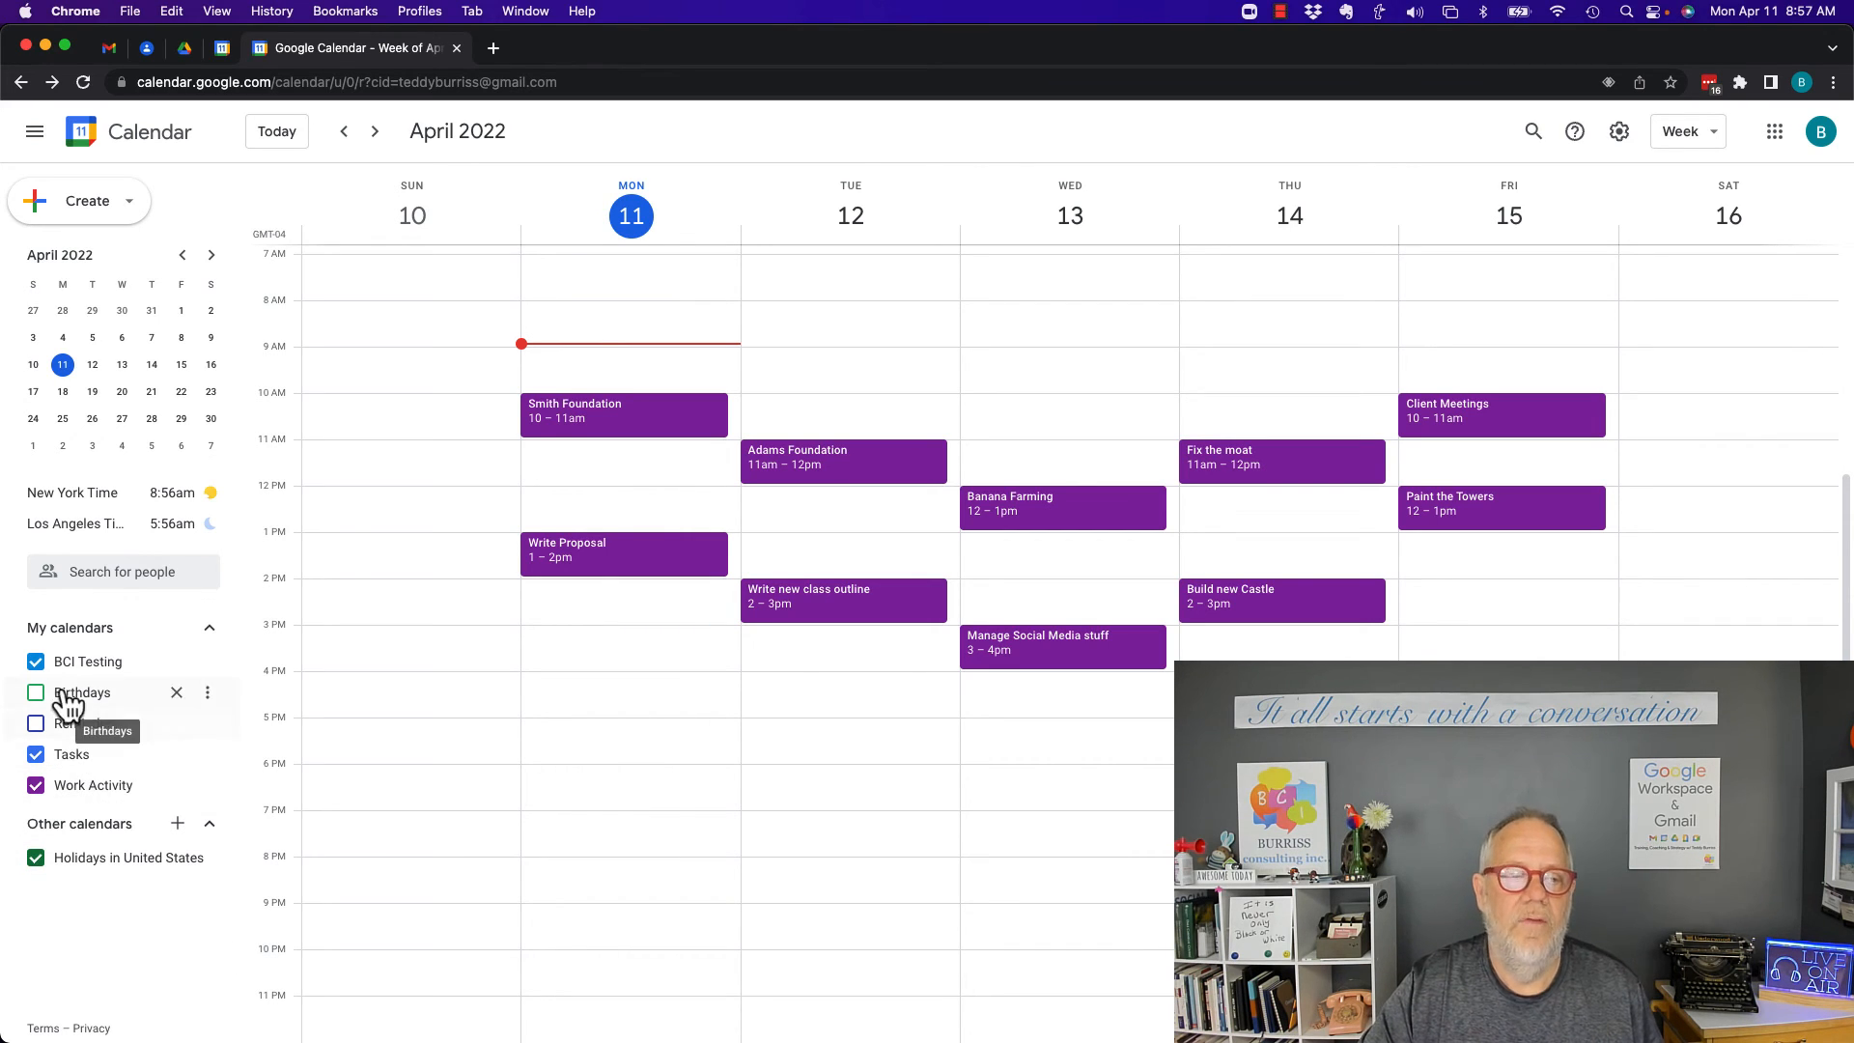
pyautogui.click(1820, 132)
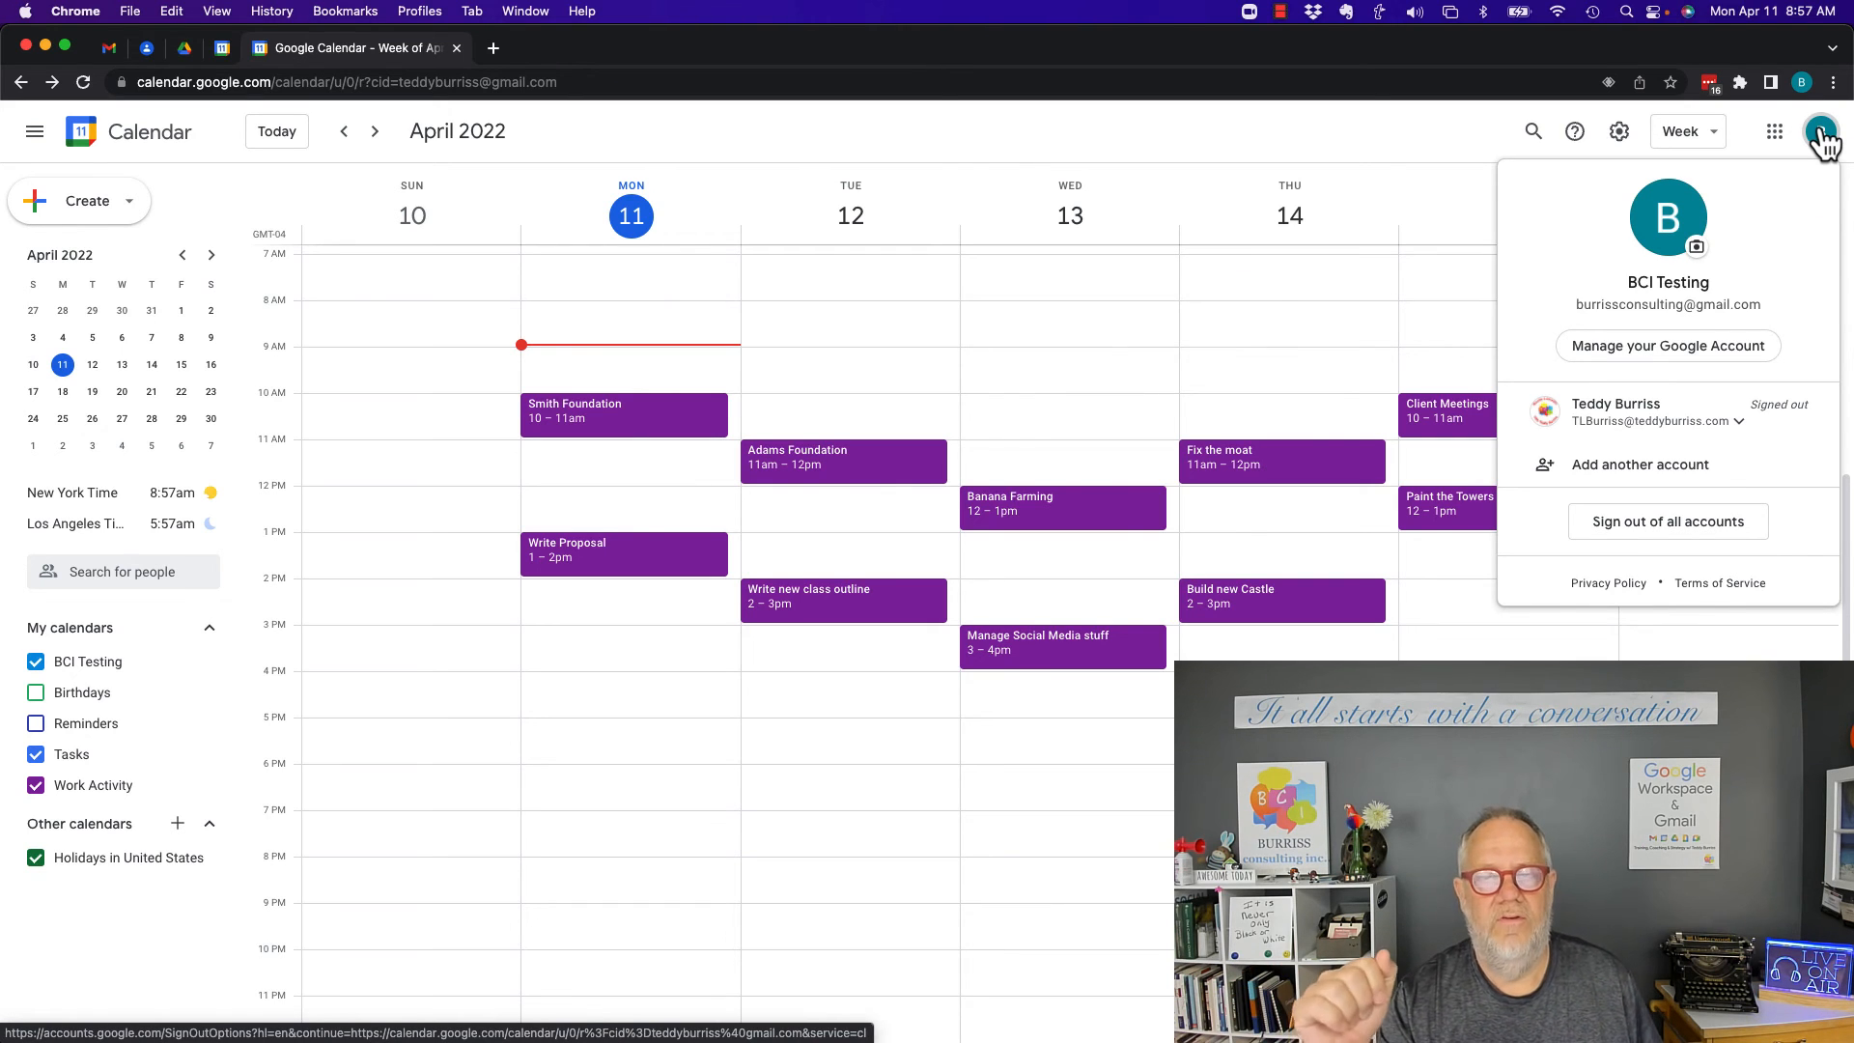
pyautogui.click(1821, 135)
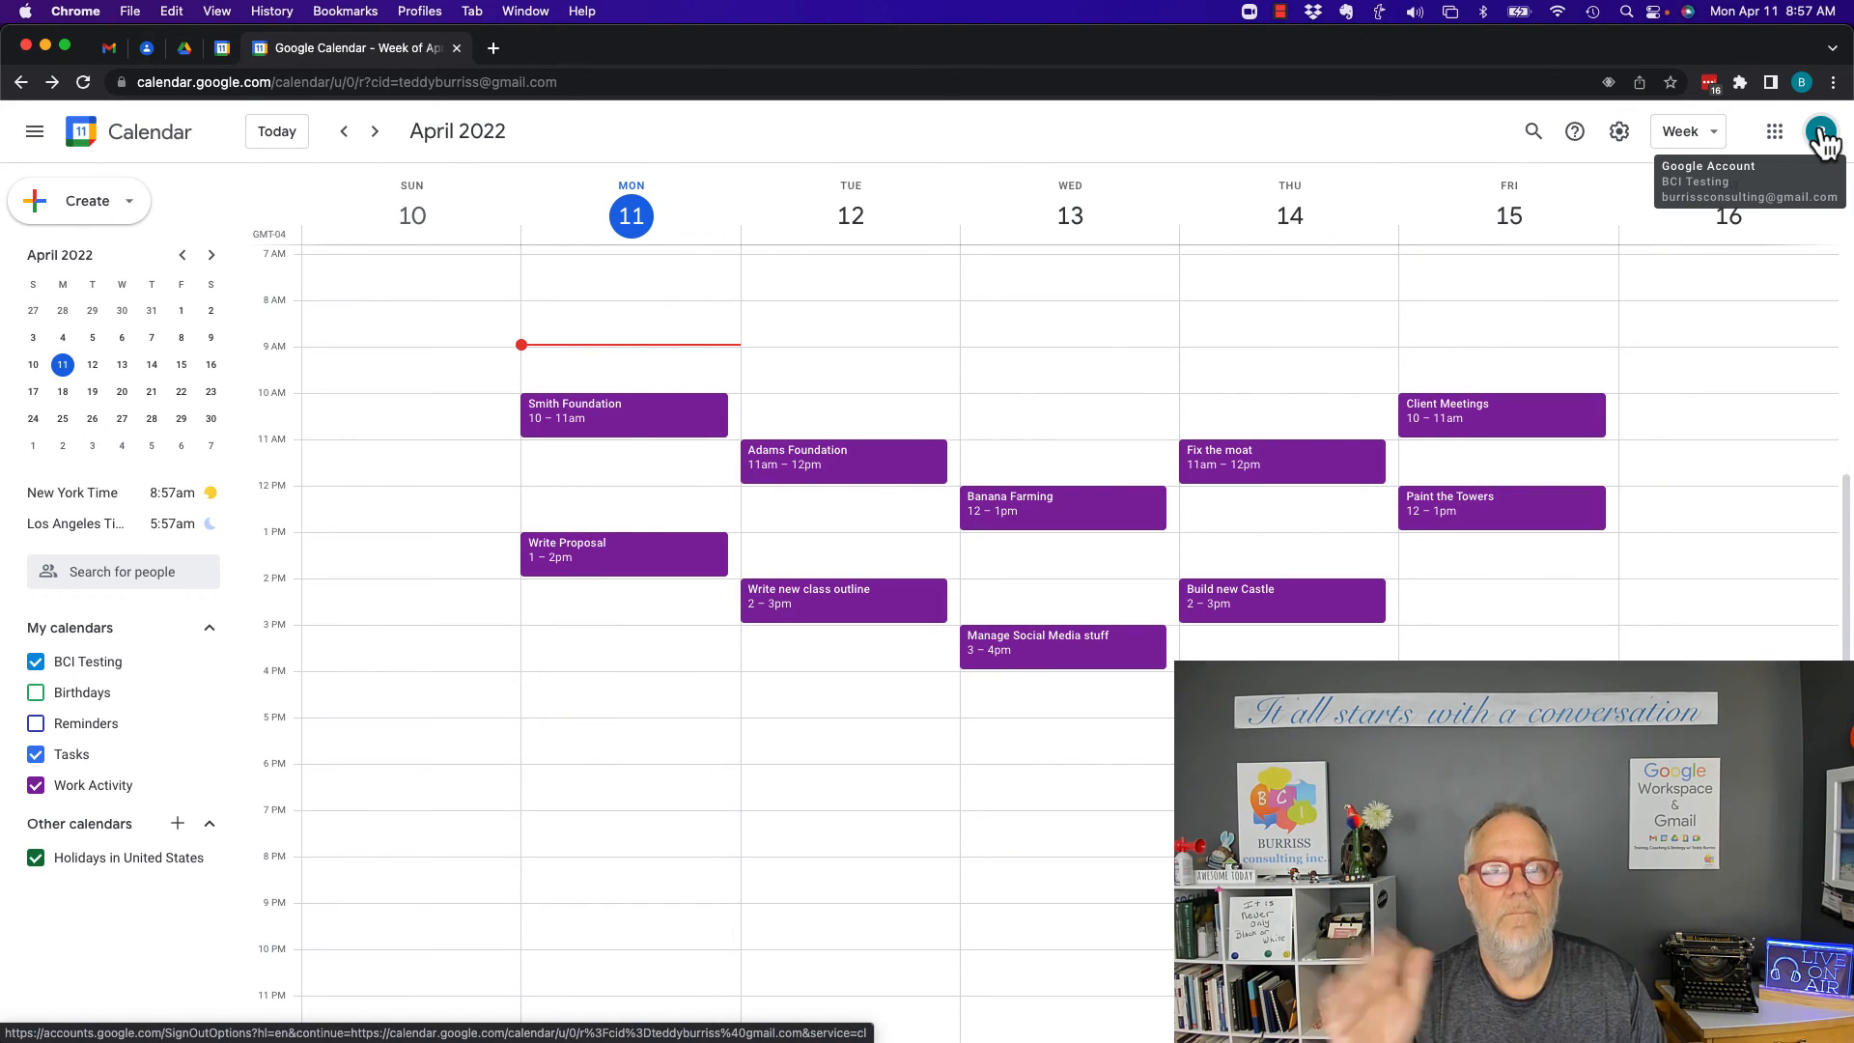